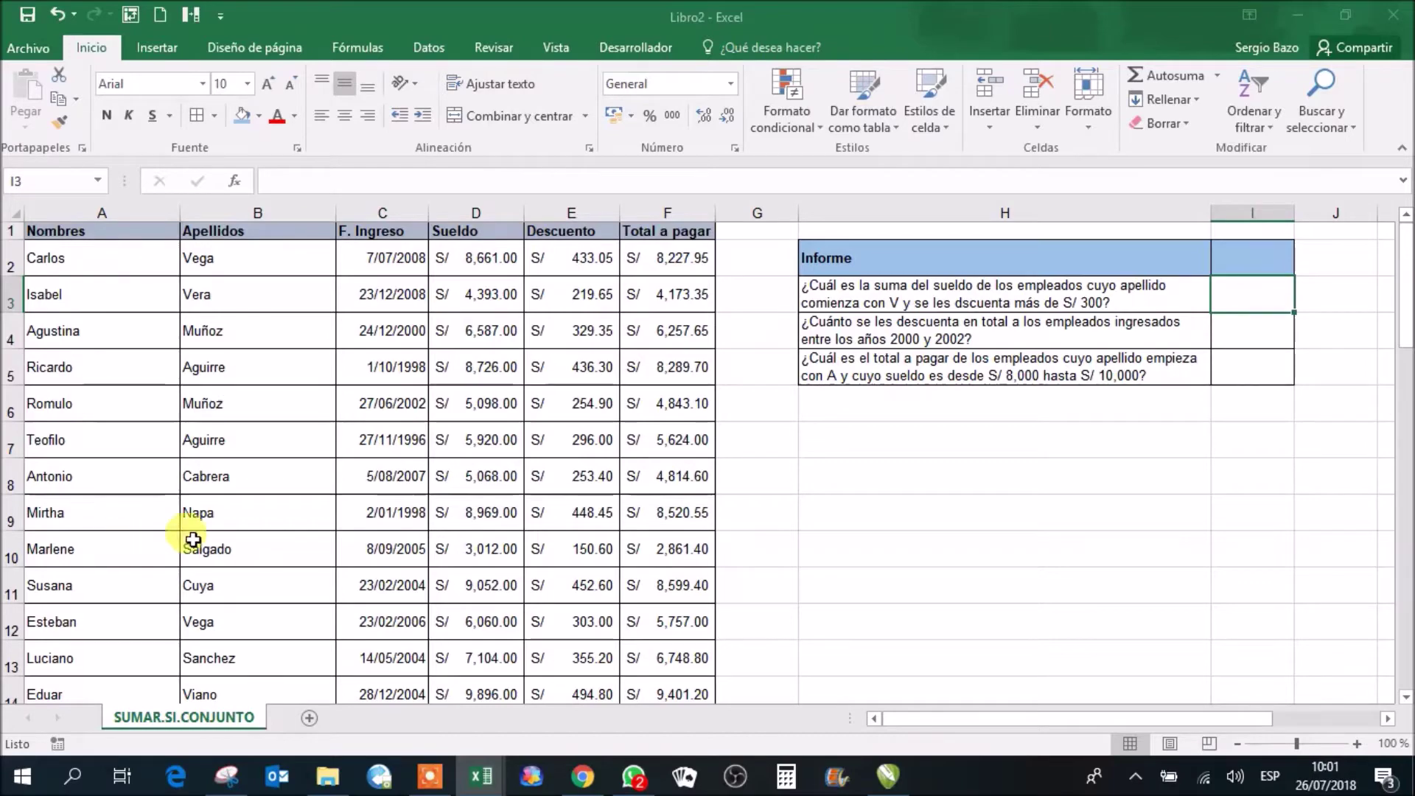
Step: Select the entire employee data table
scroll(298, 421, "down", 1)
scroll(294, 417, "down", 7)
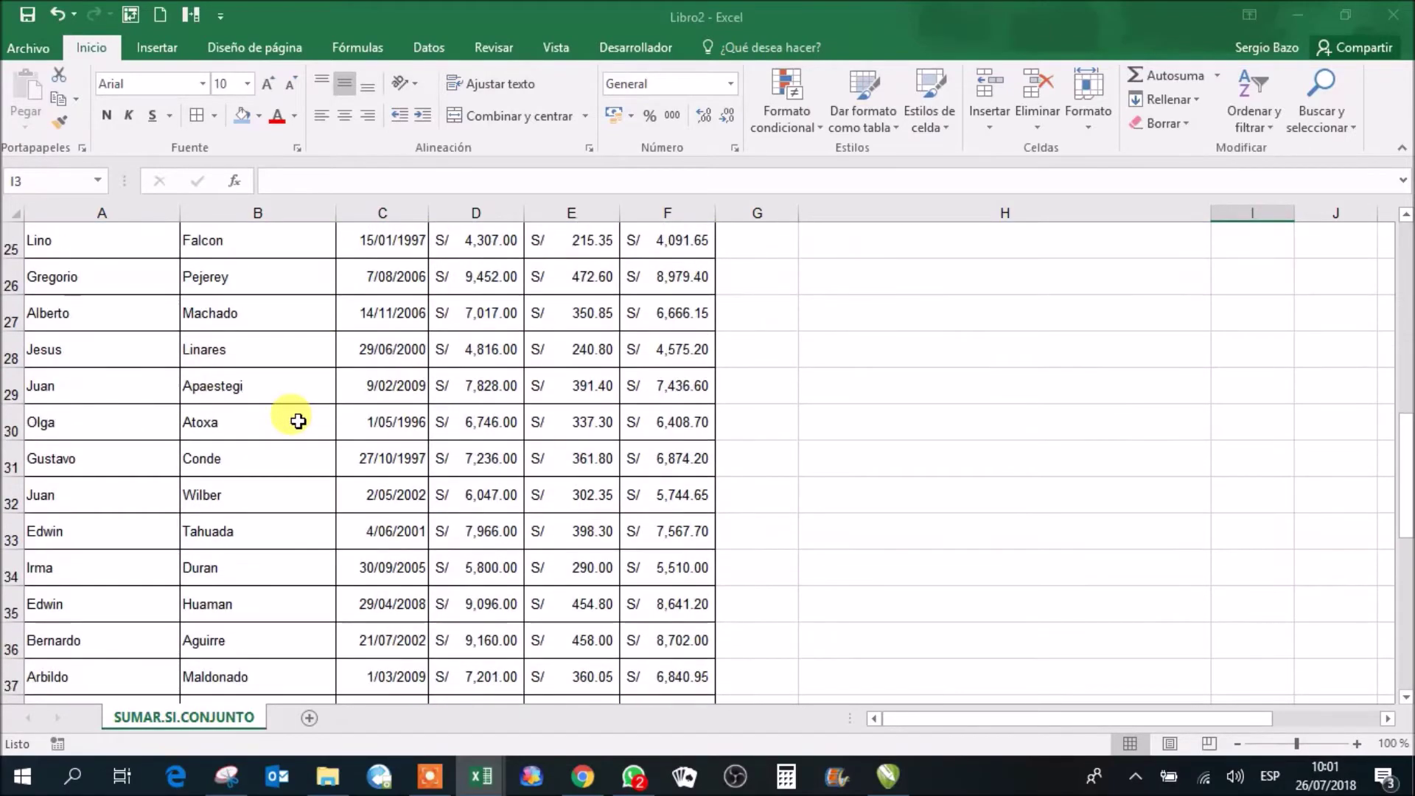
scroll(294, 417, "down", 8)
scroll(285, 420, "up", 4)
scroll(280, 427, "down", 4)
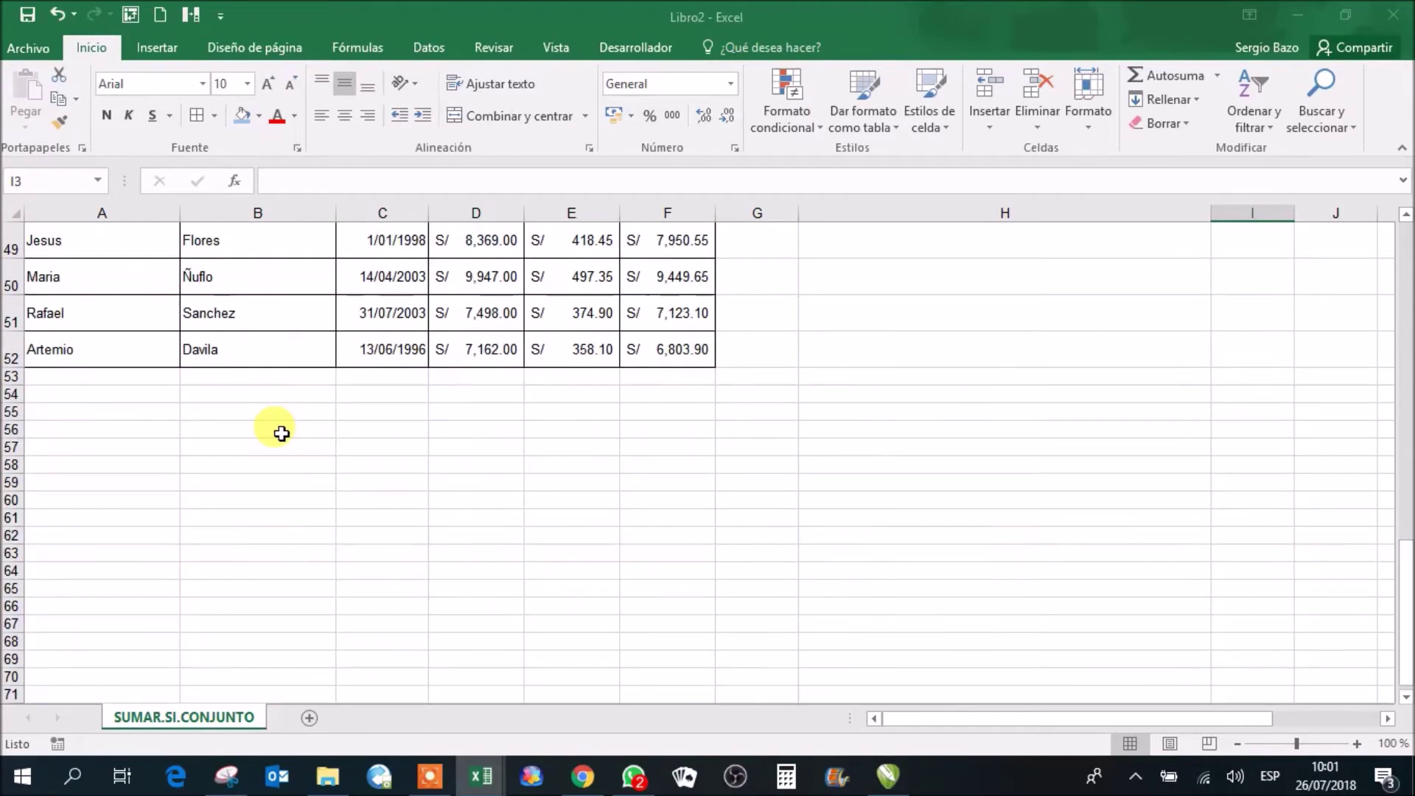
scroll(471, 603, "up", 4)
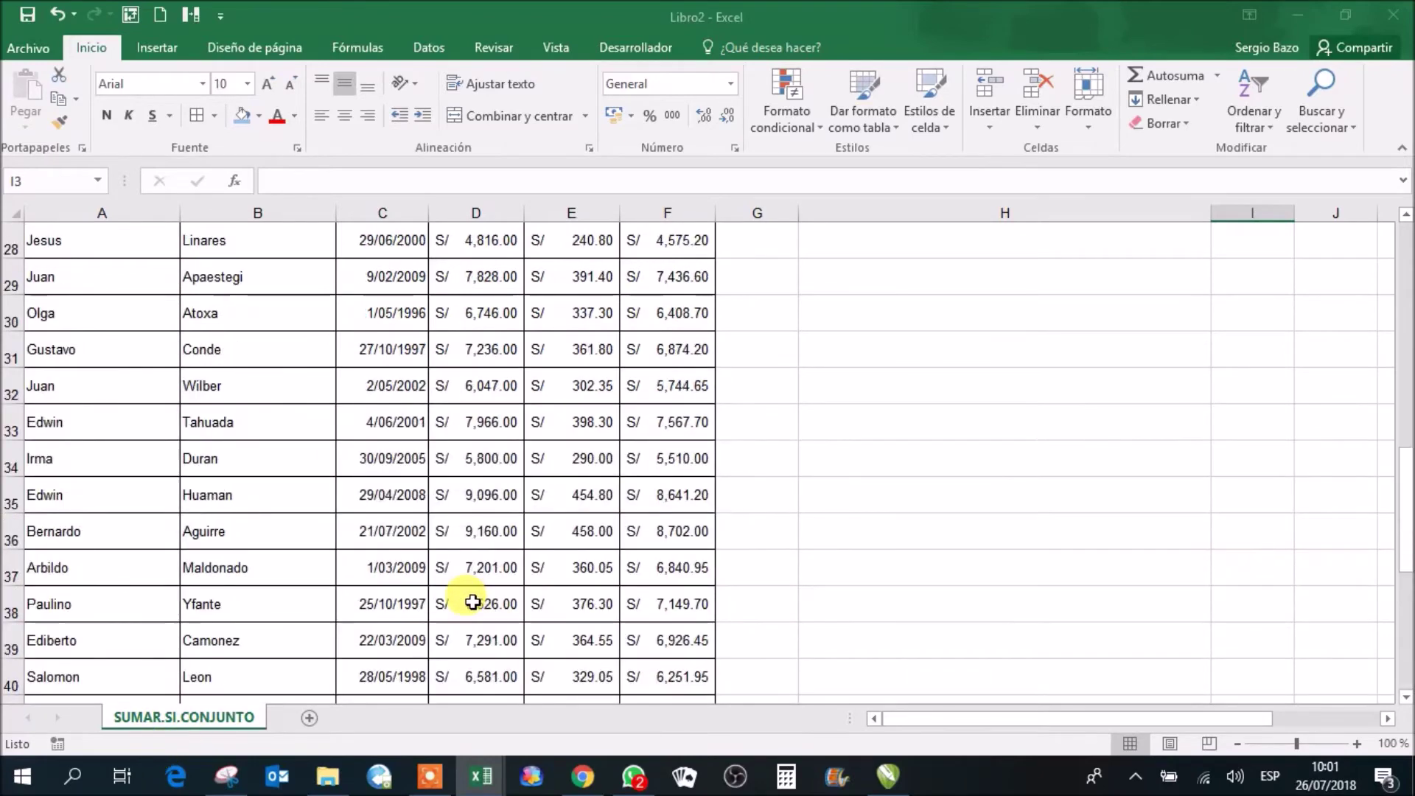
scroll(472, 602, "up", 10)
scroll(473, 602, "up", 2)
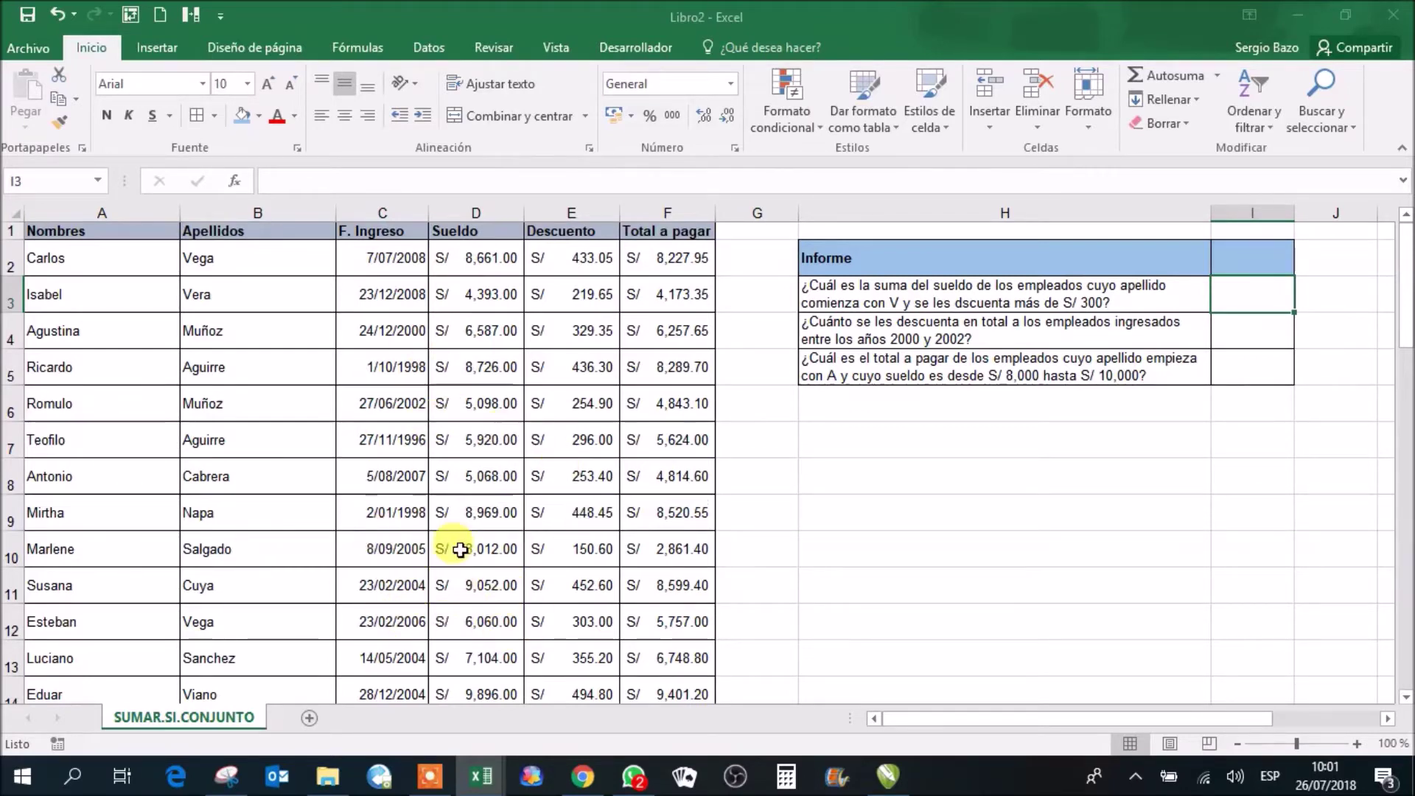
left_click(385, 401)
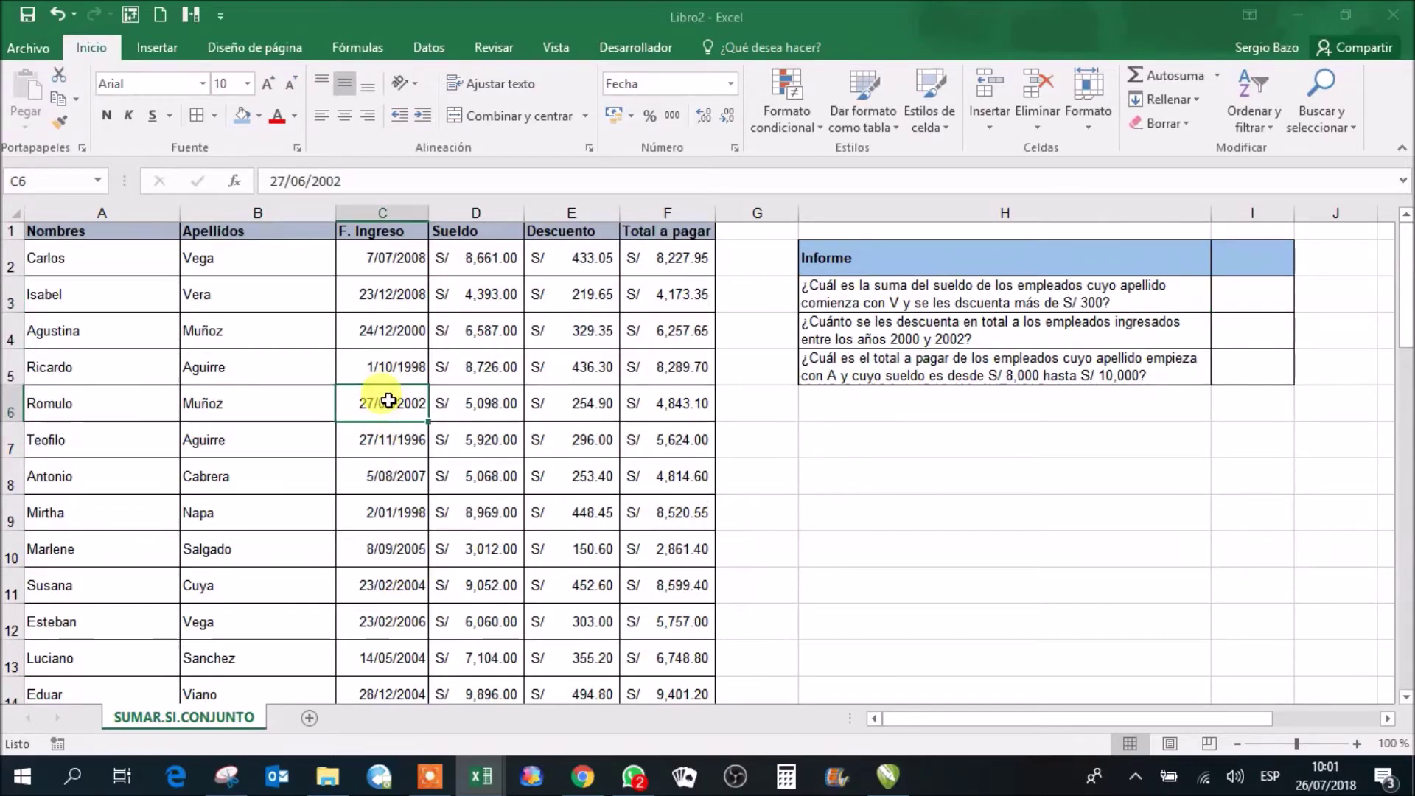
key("ctrl+Home")
key("ctrl+a")
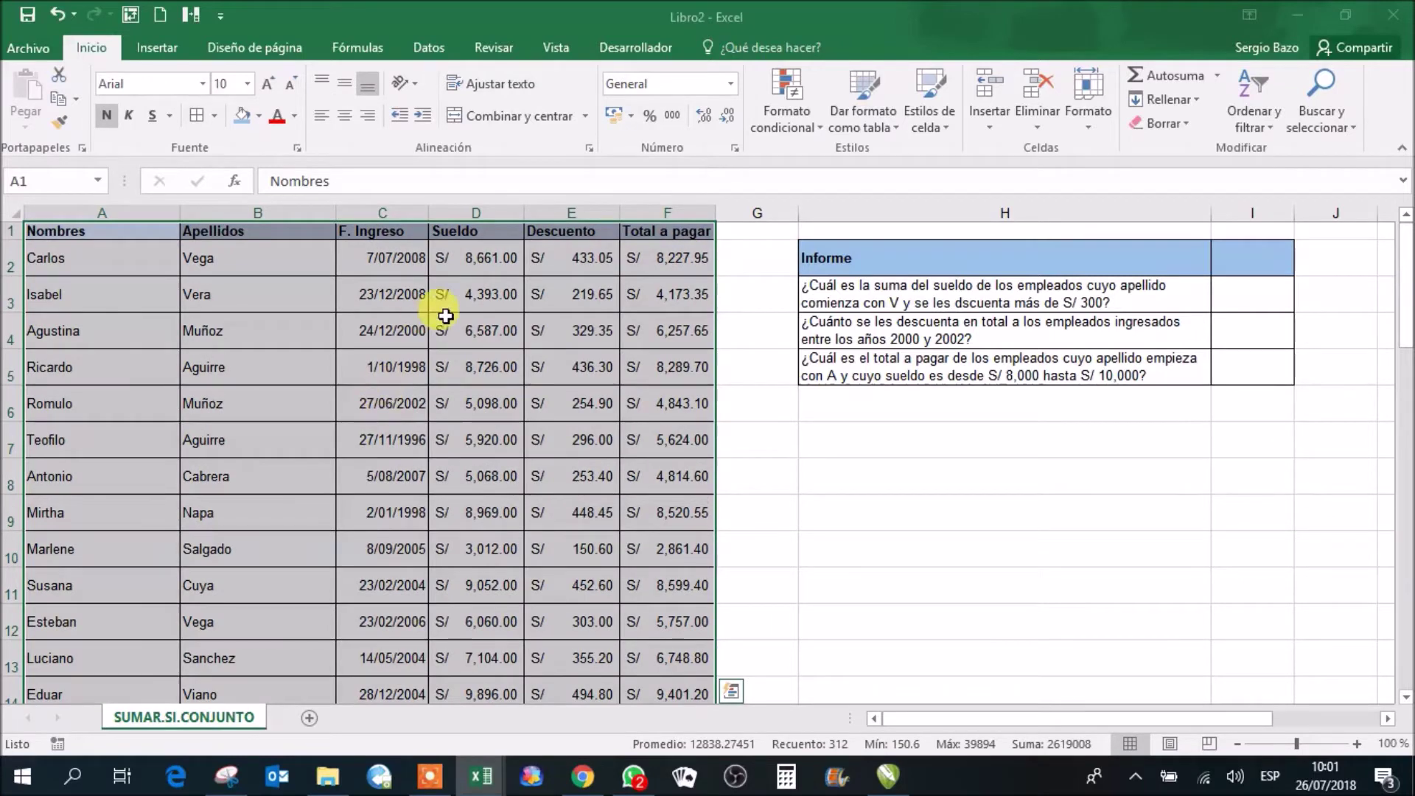
Step: Create named ranges from the table's top-row headers only, with Columna izquierda unchecked
left_click(356, 49)
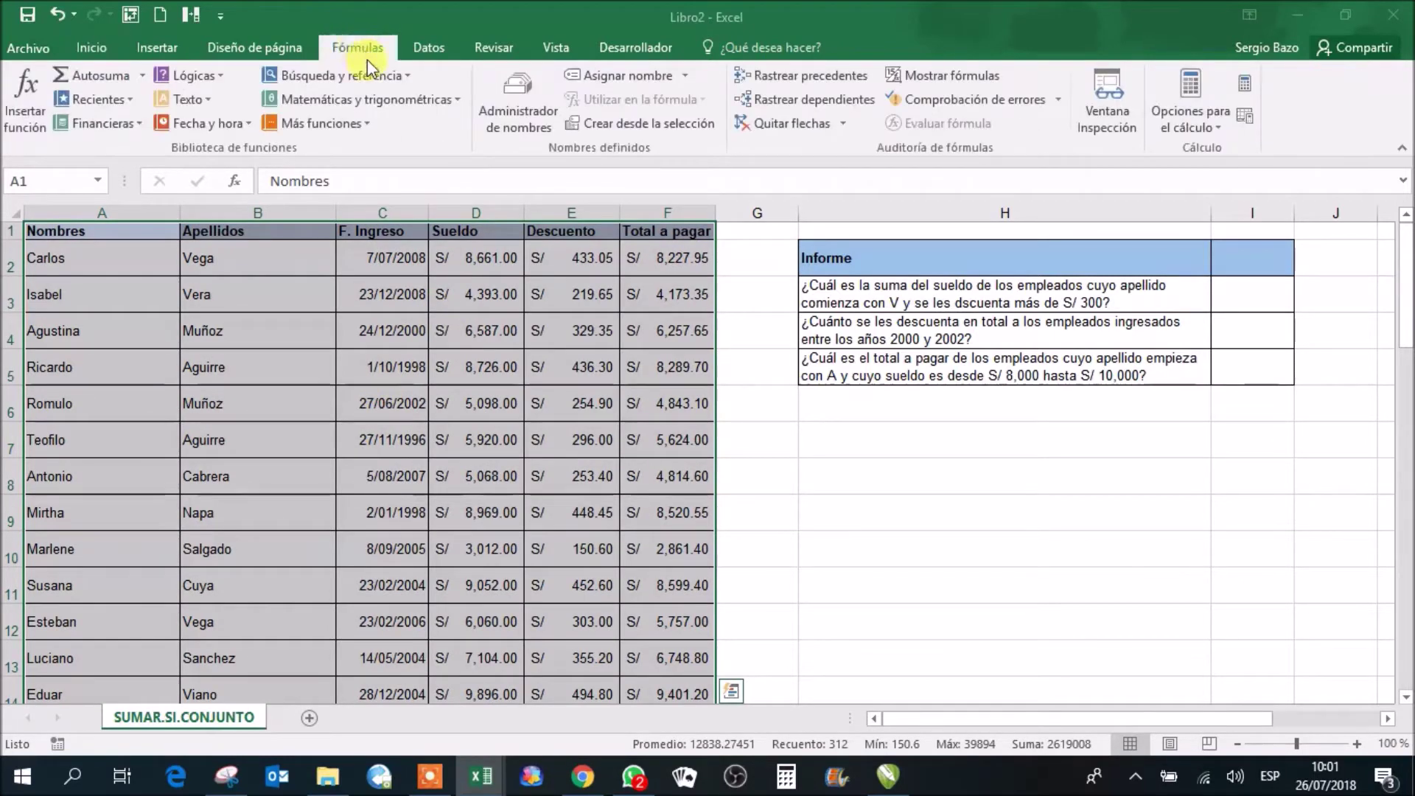
left_click(639, 122)
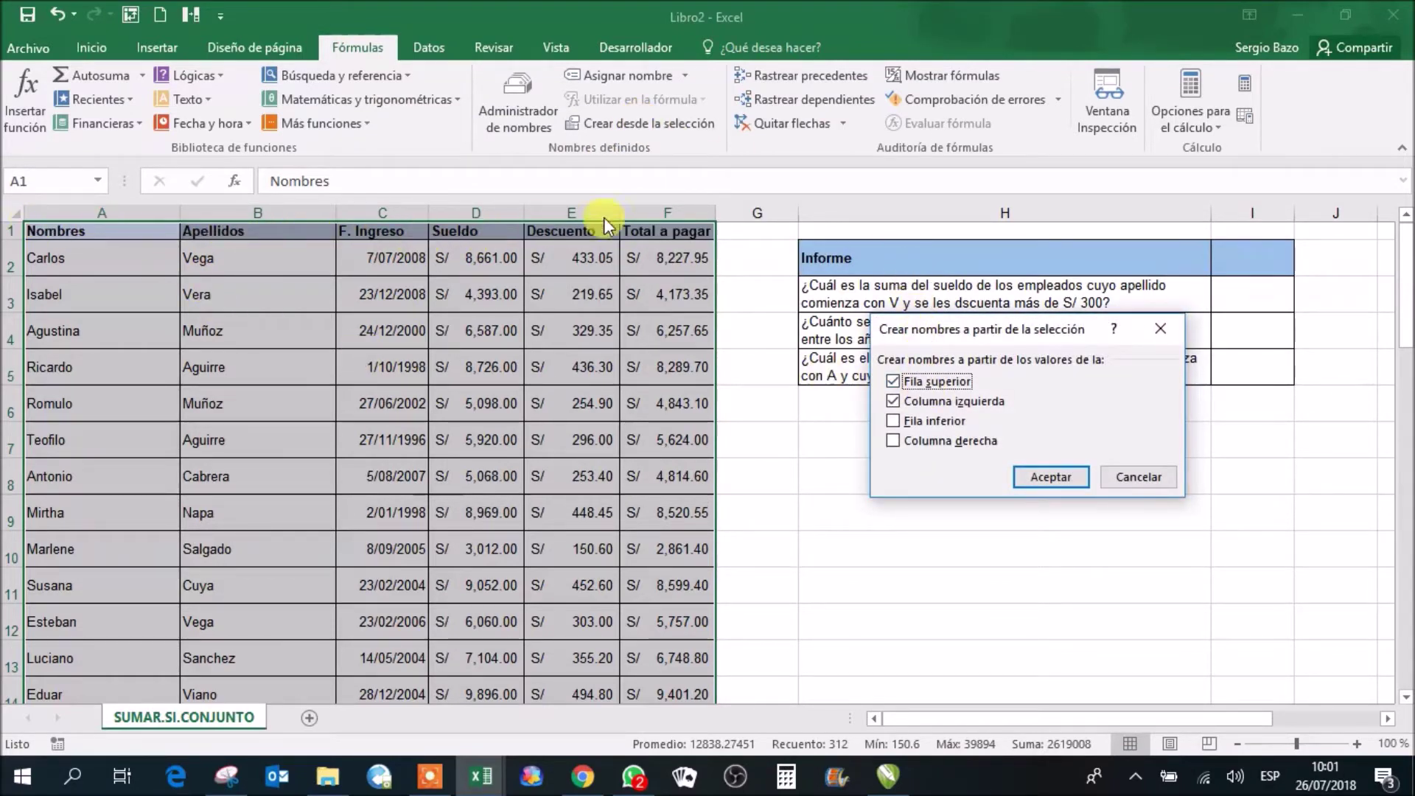
left_click(934, 403)
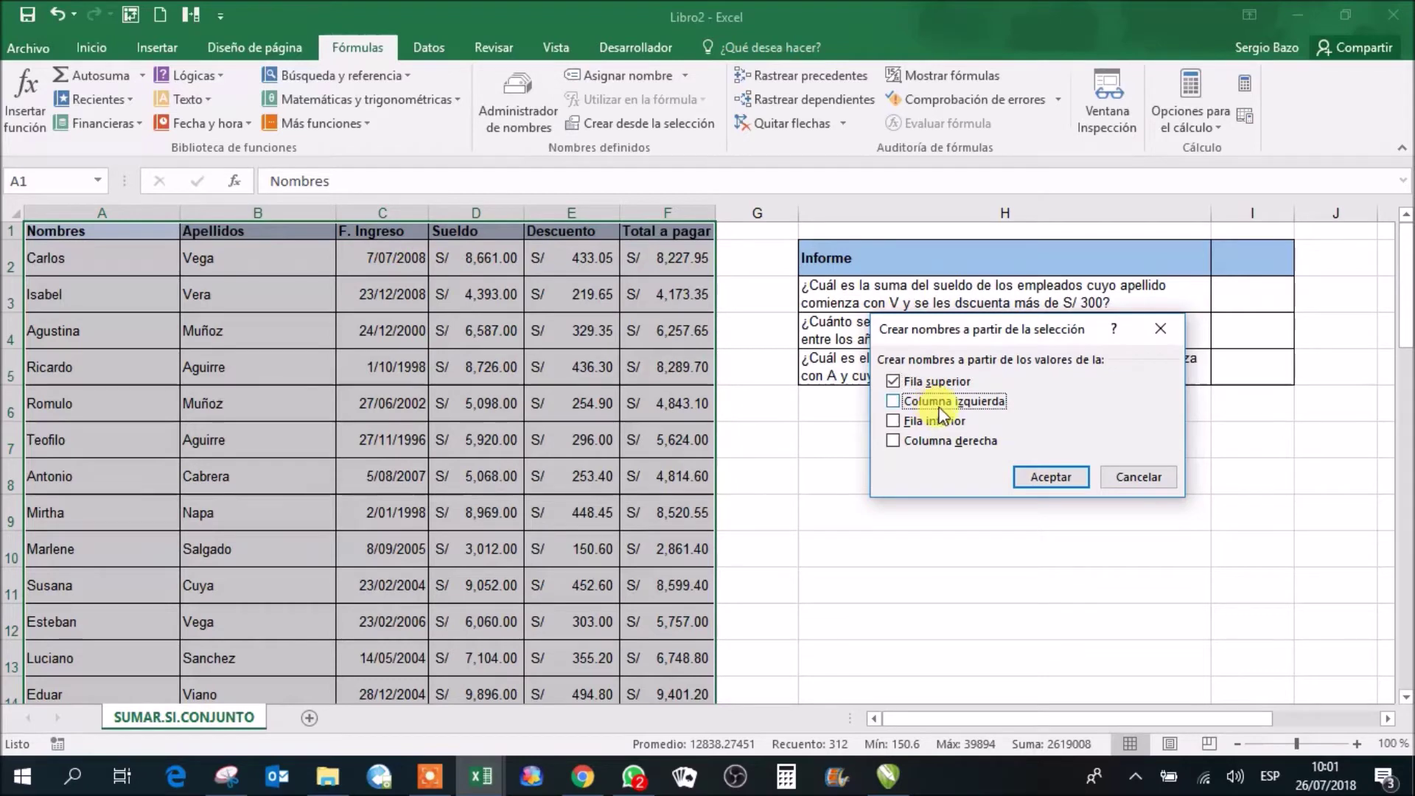
left_click(1051, 478)
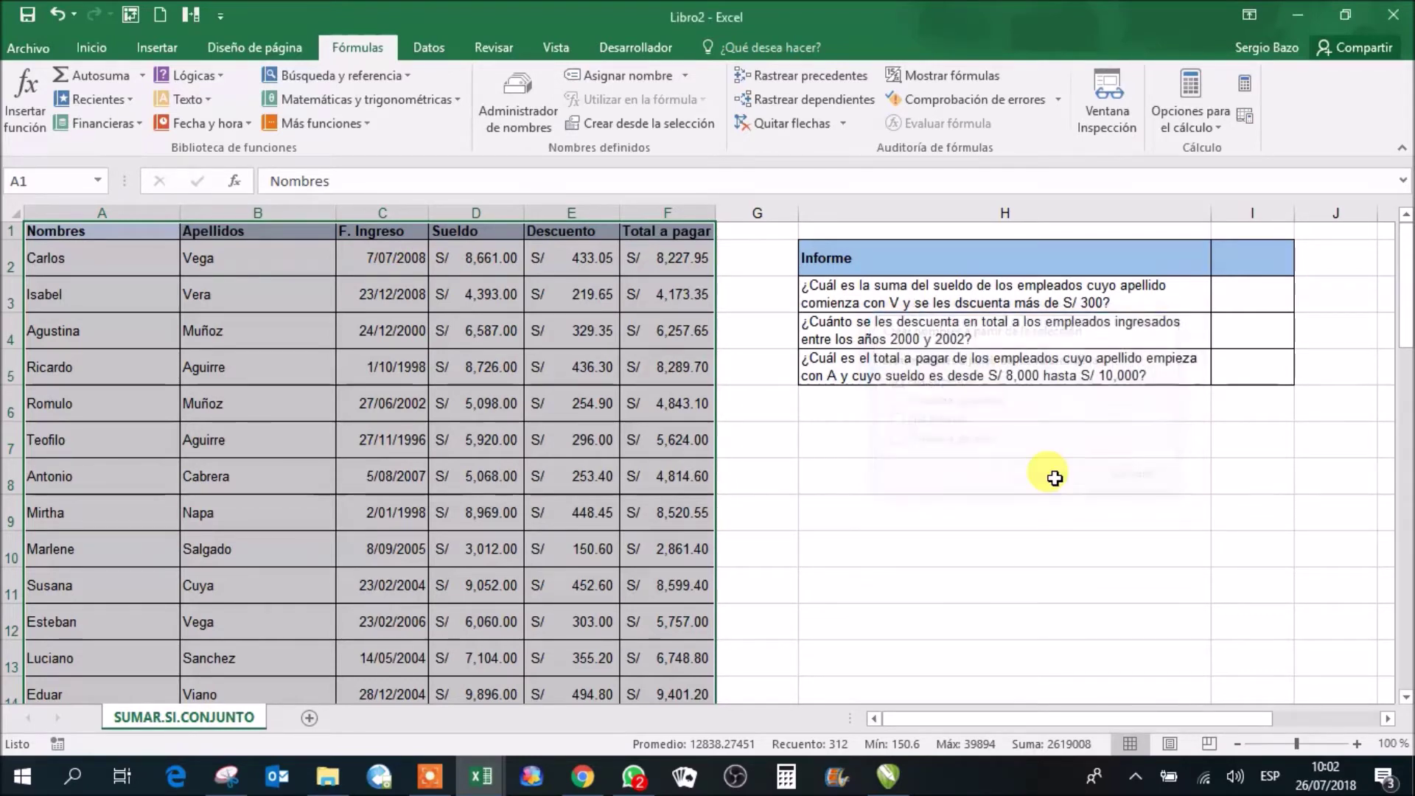
left_click(284, 292)
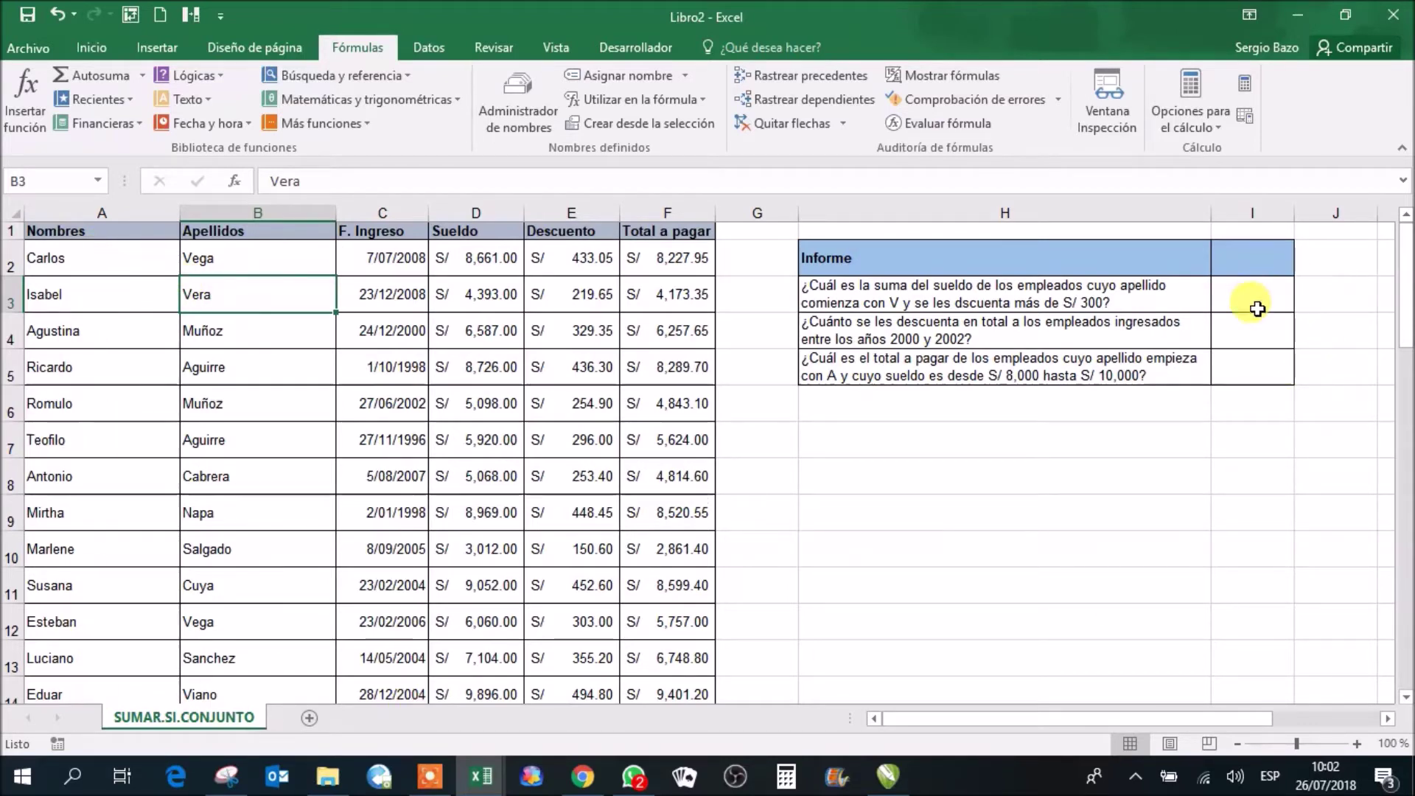
Step: Select cell I3 and zoom in on the Informe table
left_click(1257, 303)
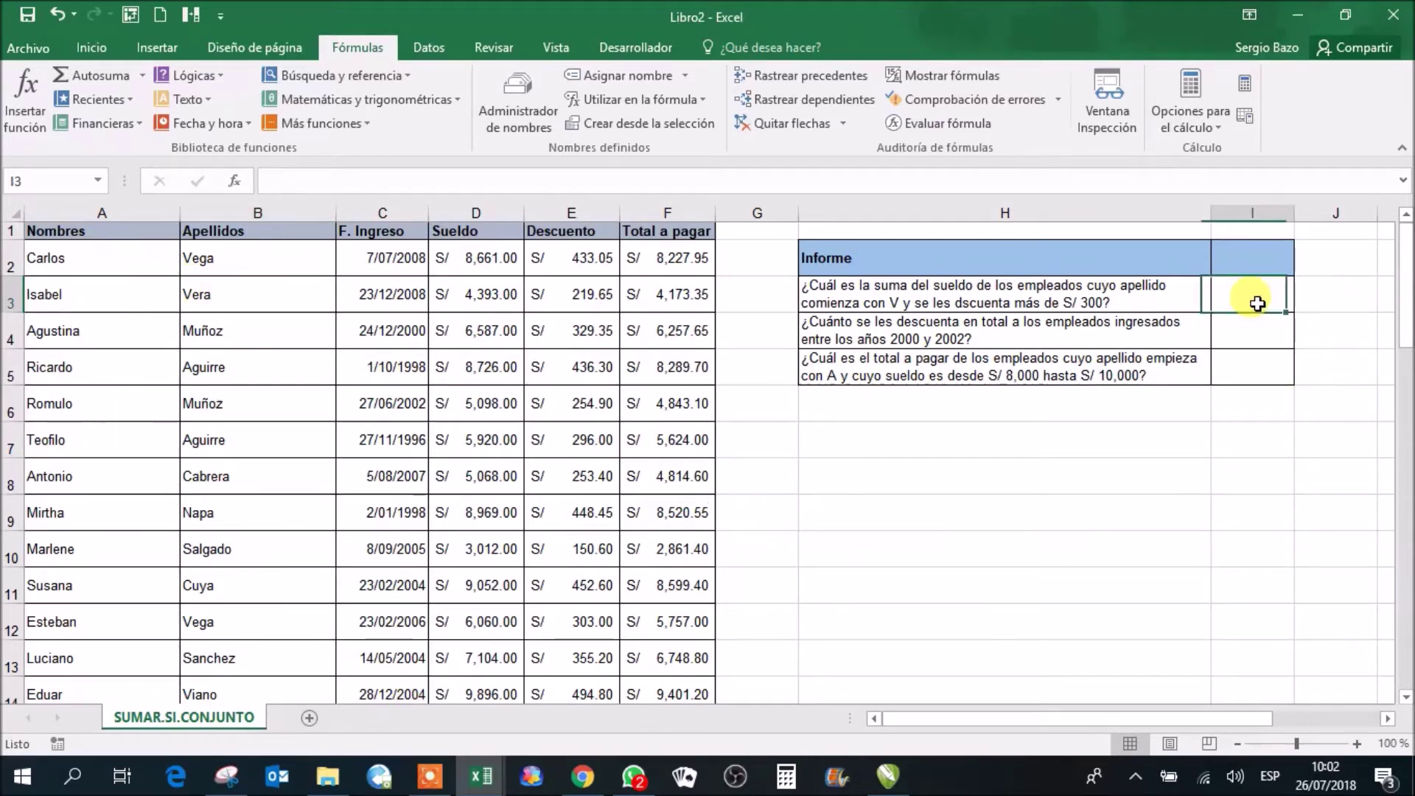
left_click(1356, 743)
left_click(1357, 743)
left_click(1357, 743)
left_click(1357, 743)
left_click(1356, 743)
scroll(1349, 678, "up", 1)
left_click(1357, 743)
left_click(1388, 719)
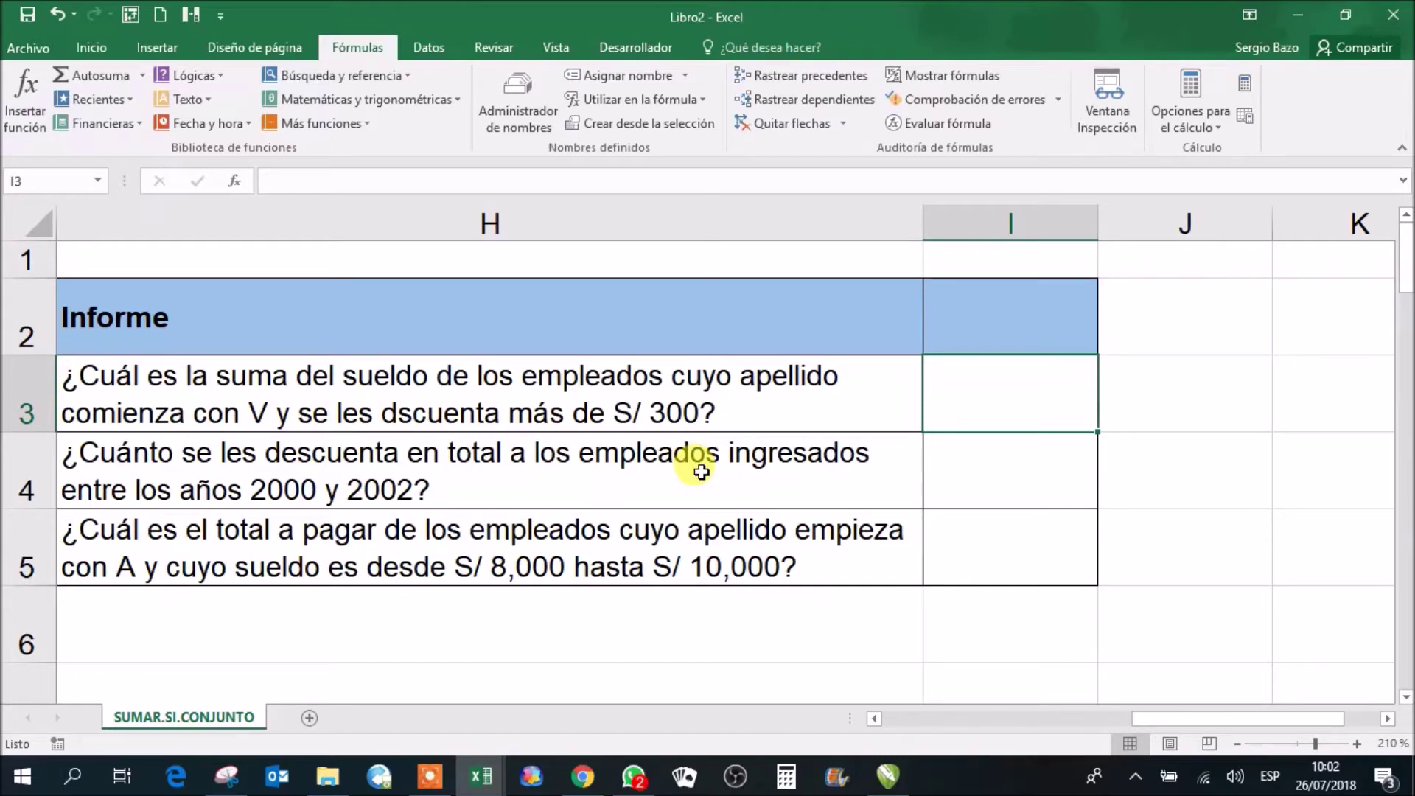
Step: Start the I3 formula with =SUMAR.SI.CONJUNTO( and begin typing the Sueldo range
type("=s")
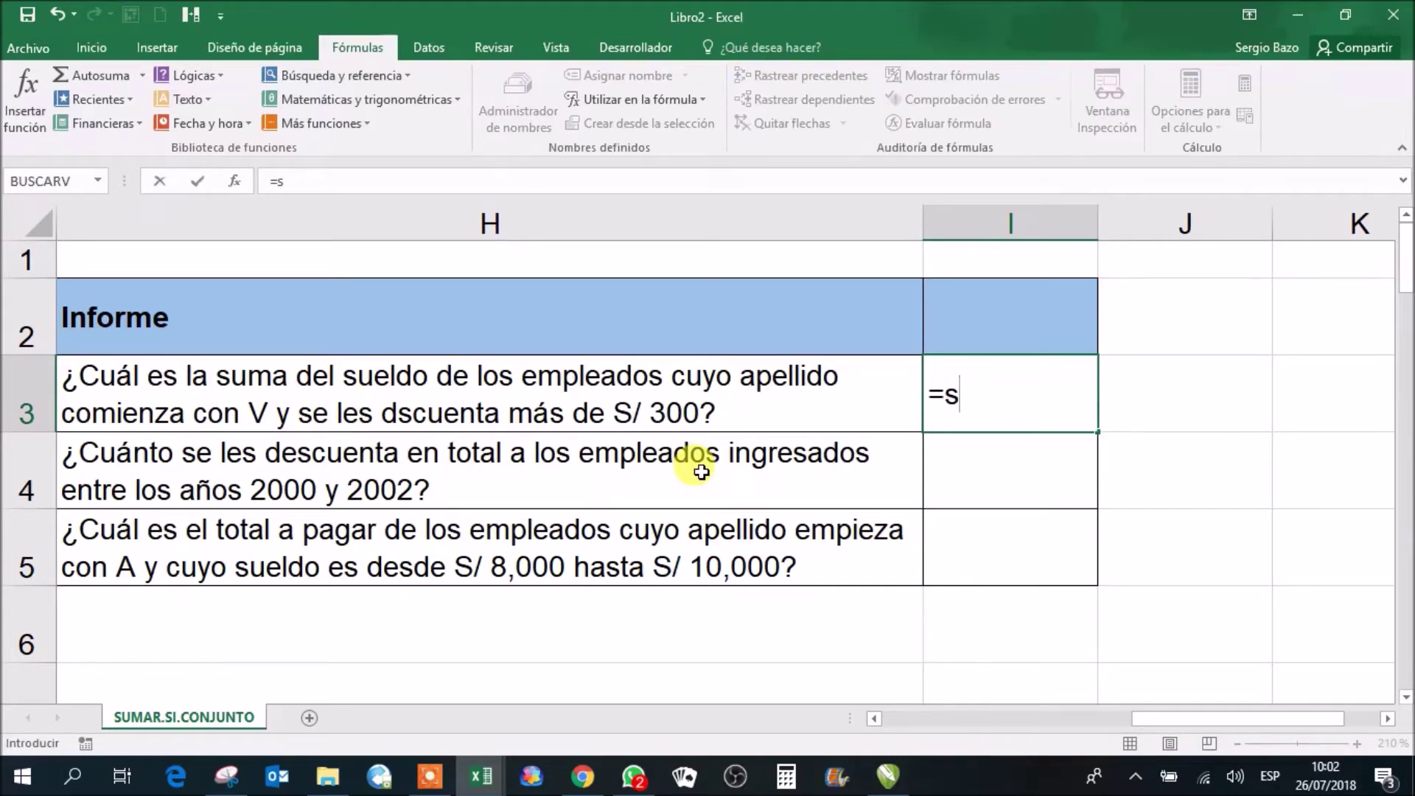
type("umar")
key("Down")
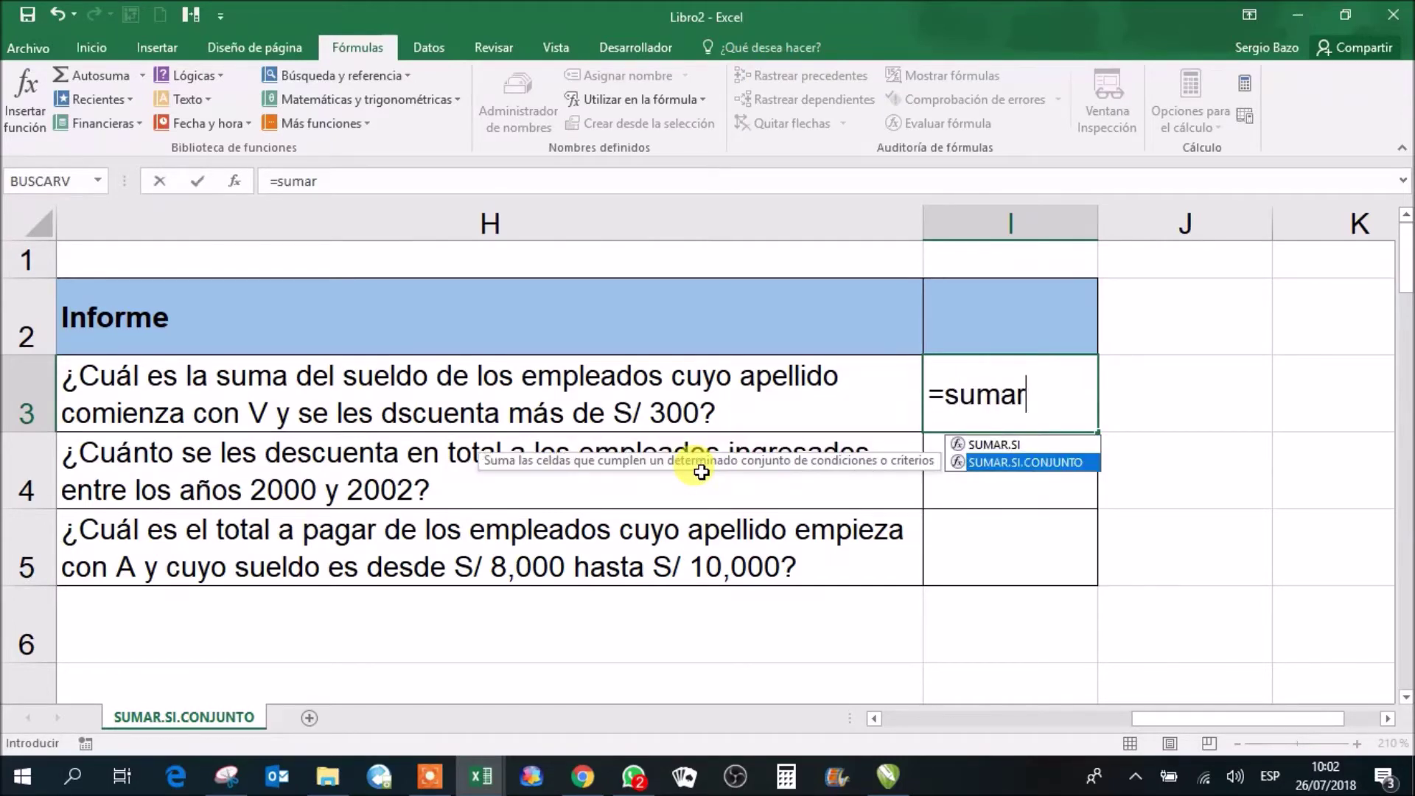
key("Tab")
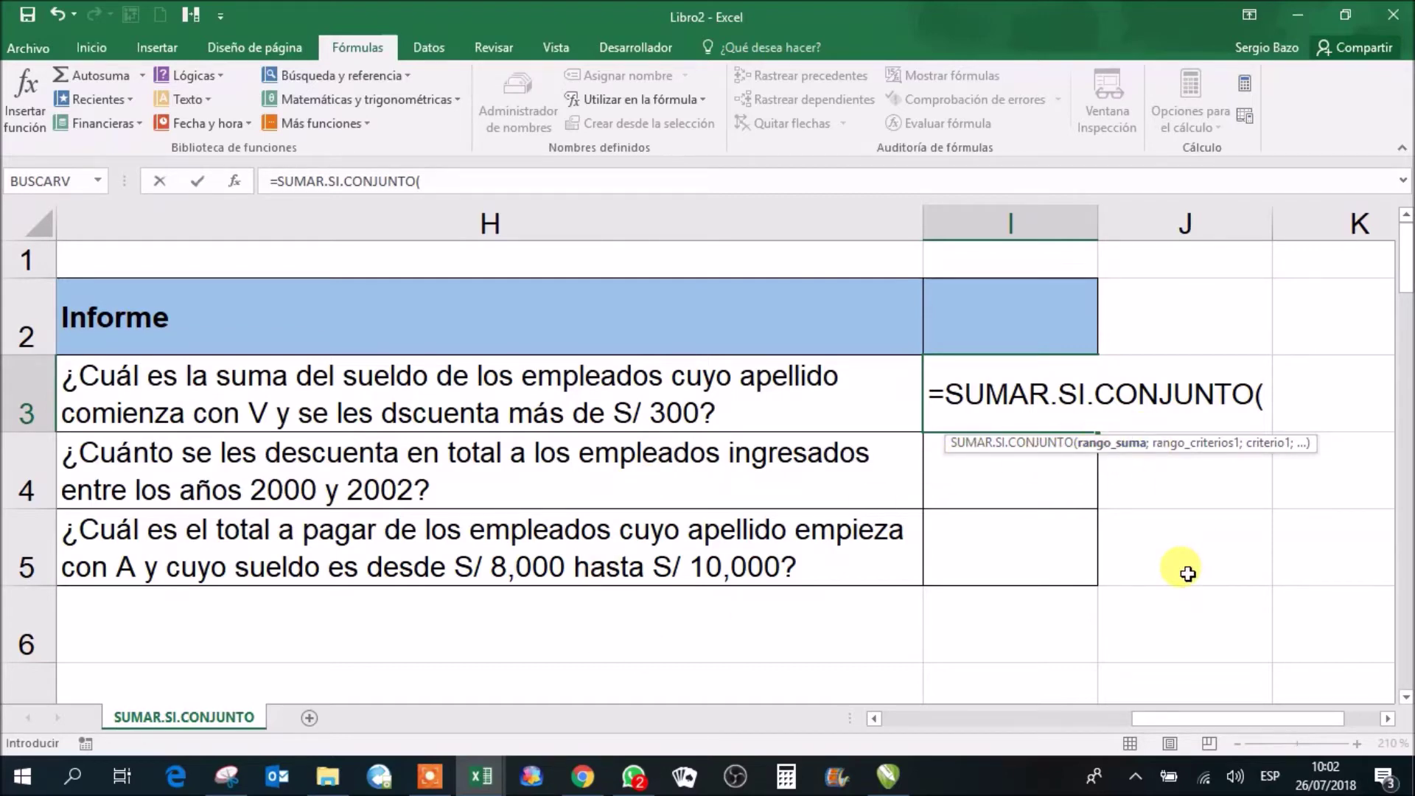
type("suel")
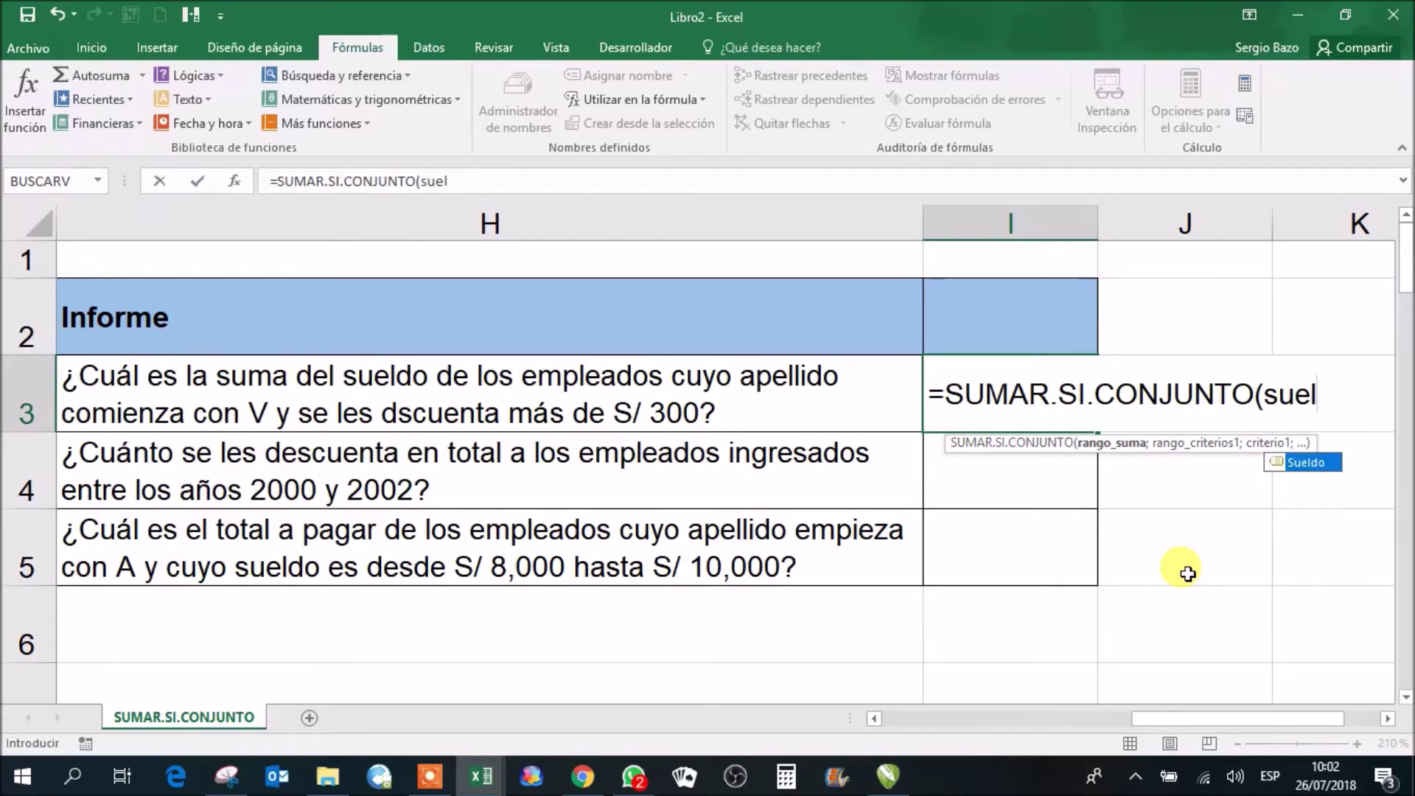
Step: Add Sueldo as the sum range and Apellidos as the first criteria range in I3
key("Tab")
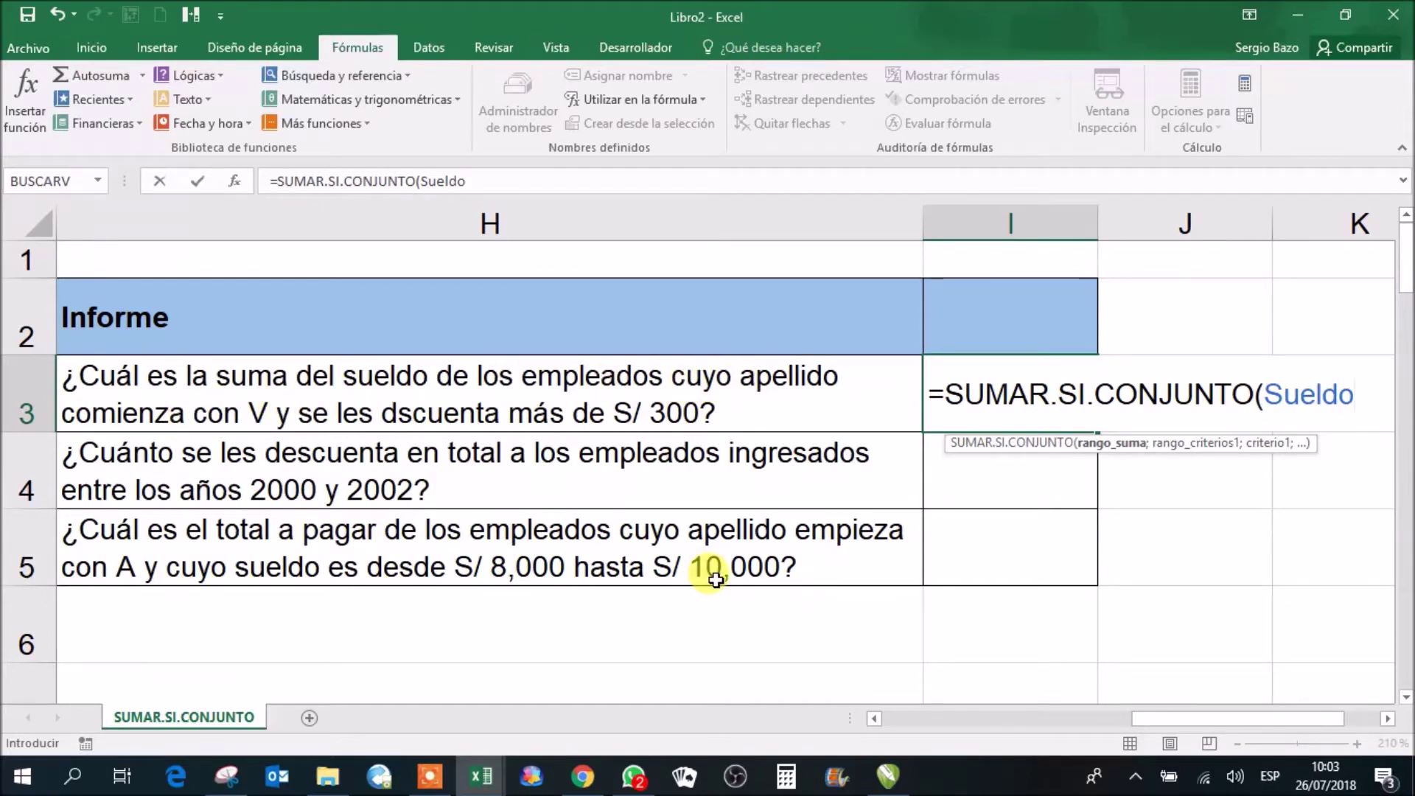
type(";")
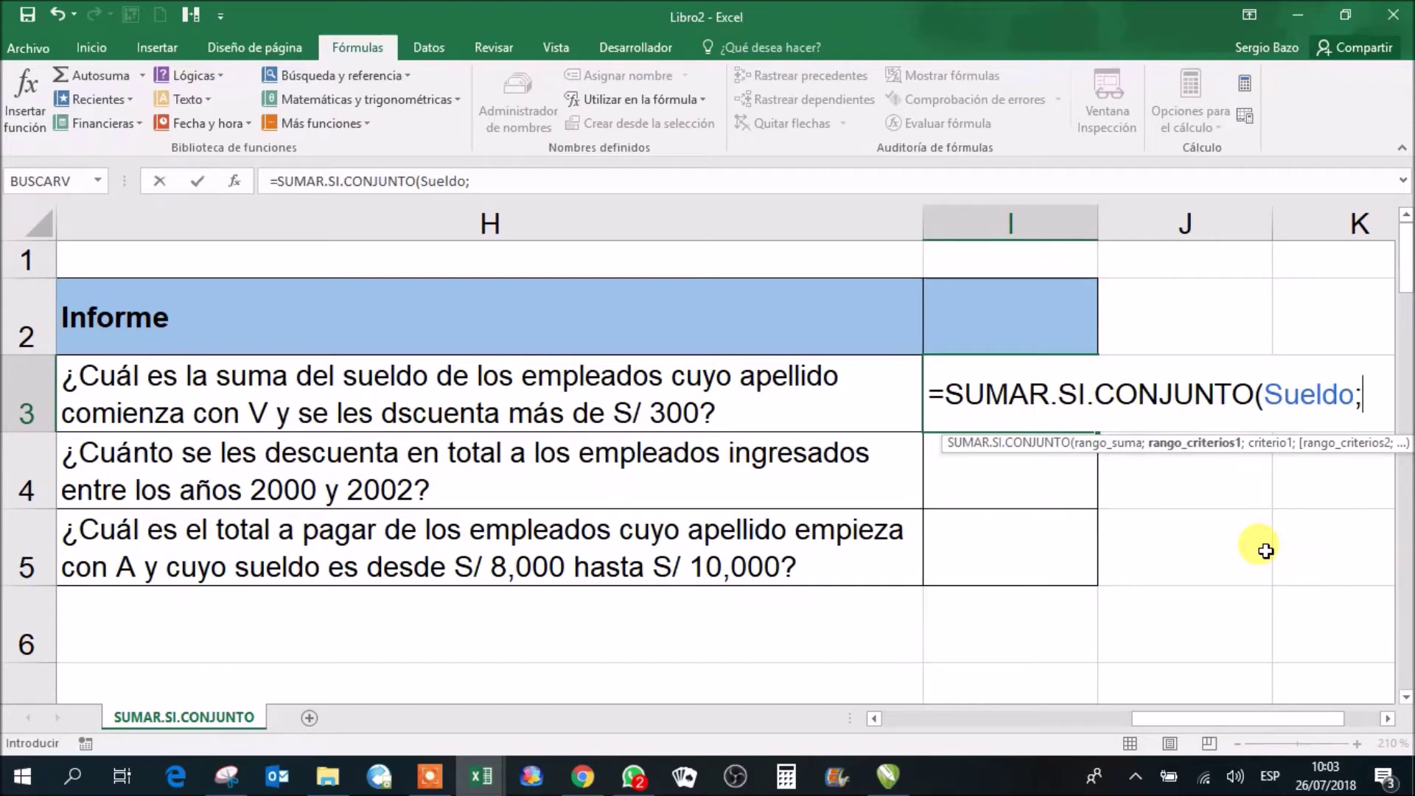
type("ap")
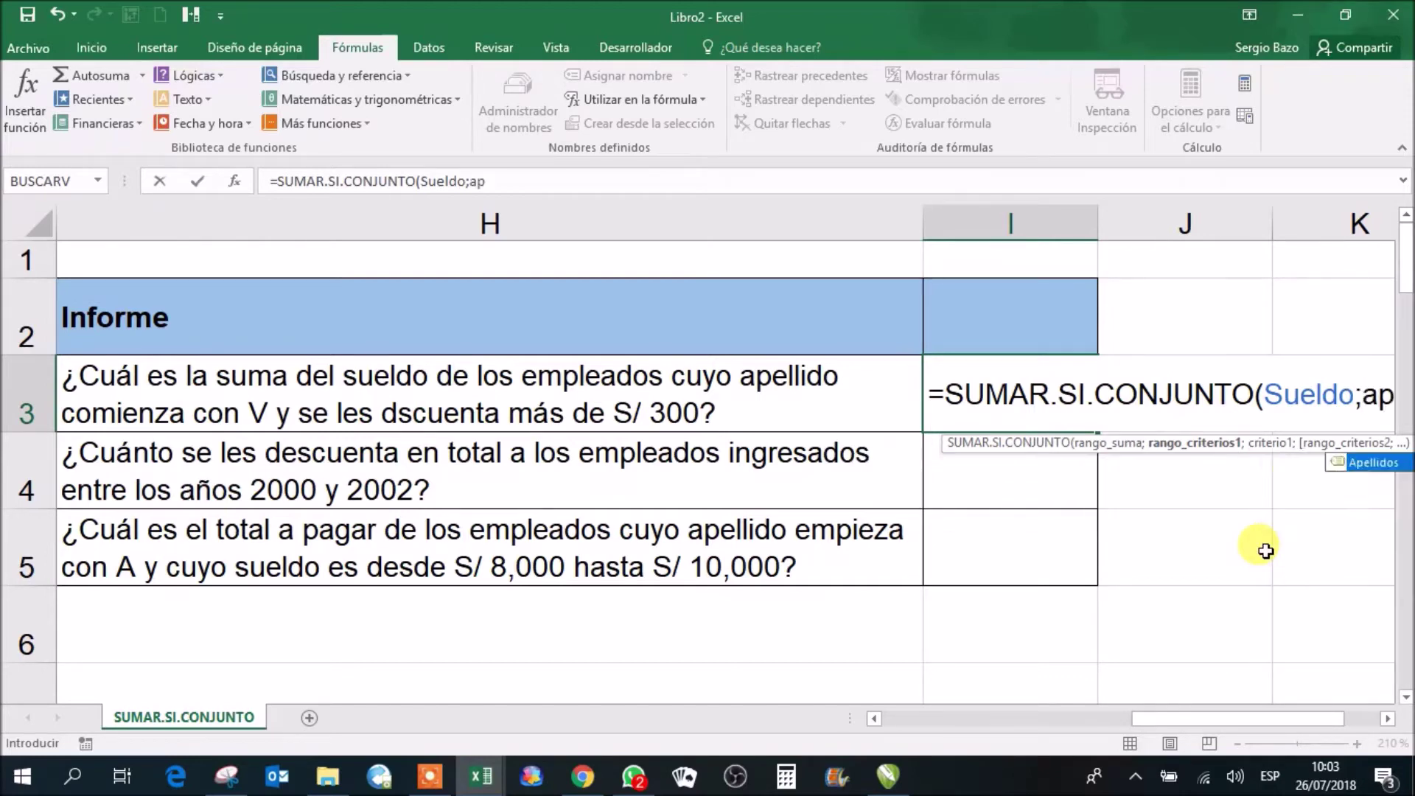
type("e")
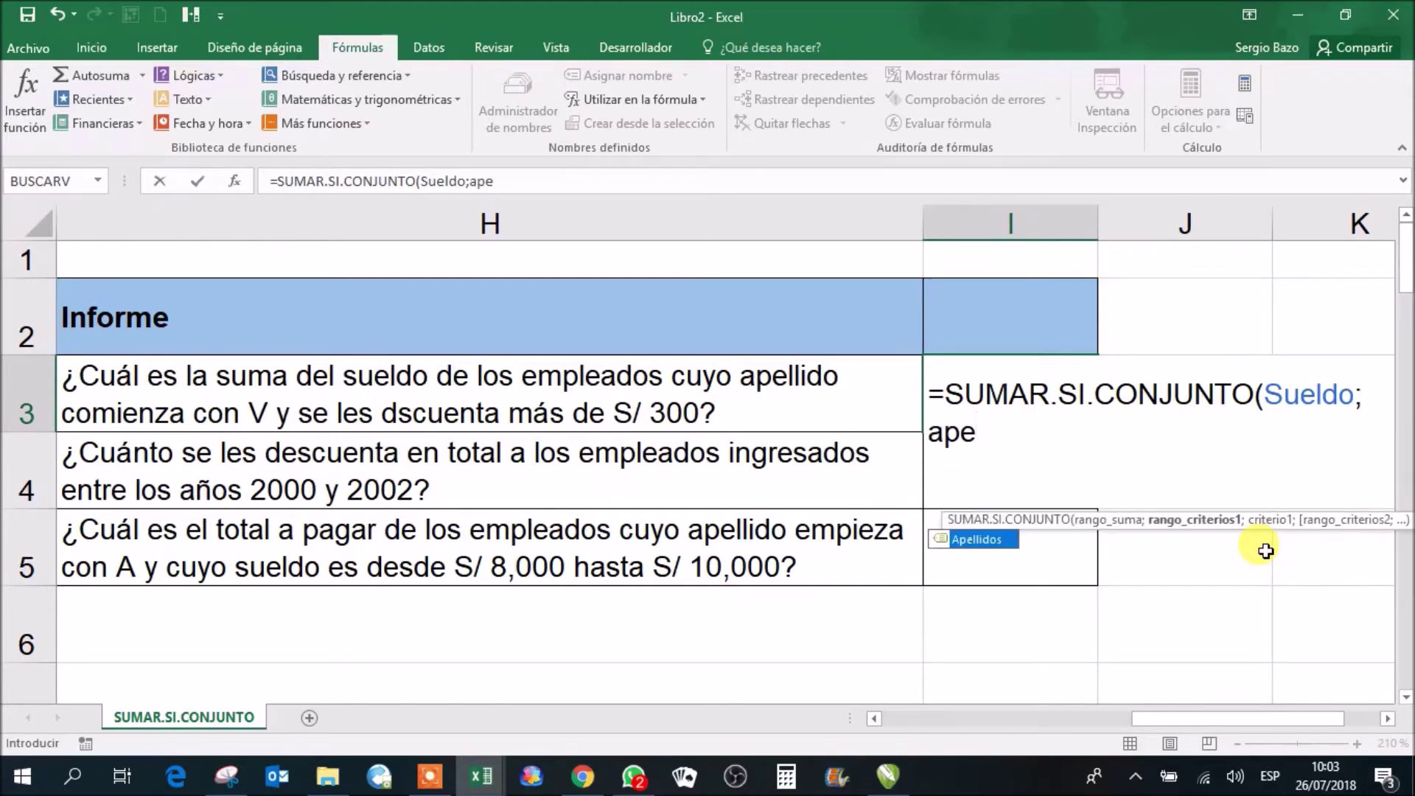
key("Tab")
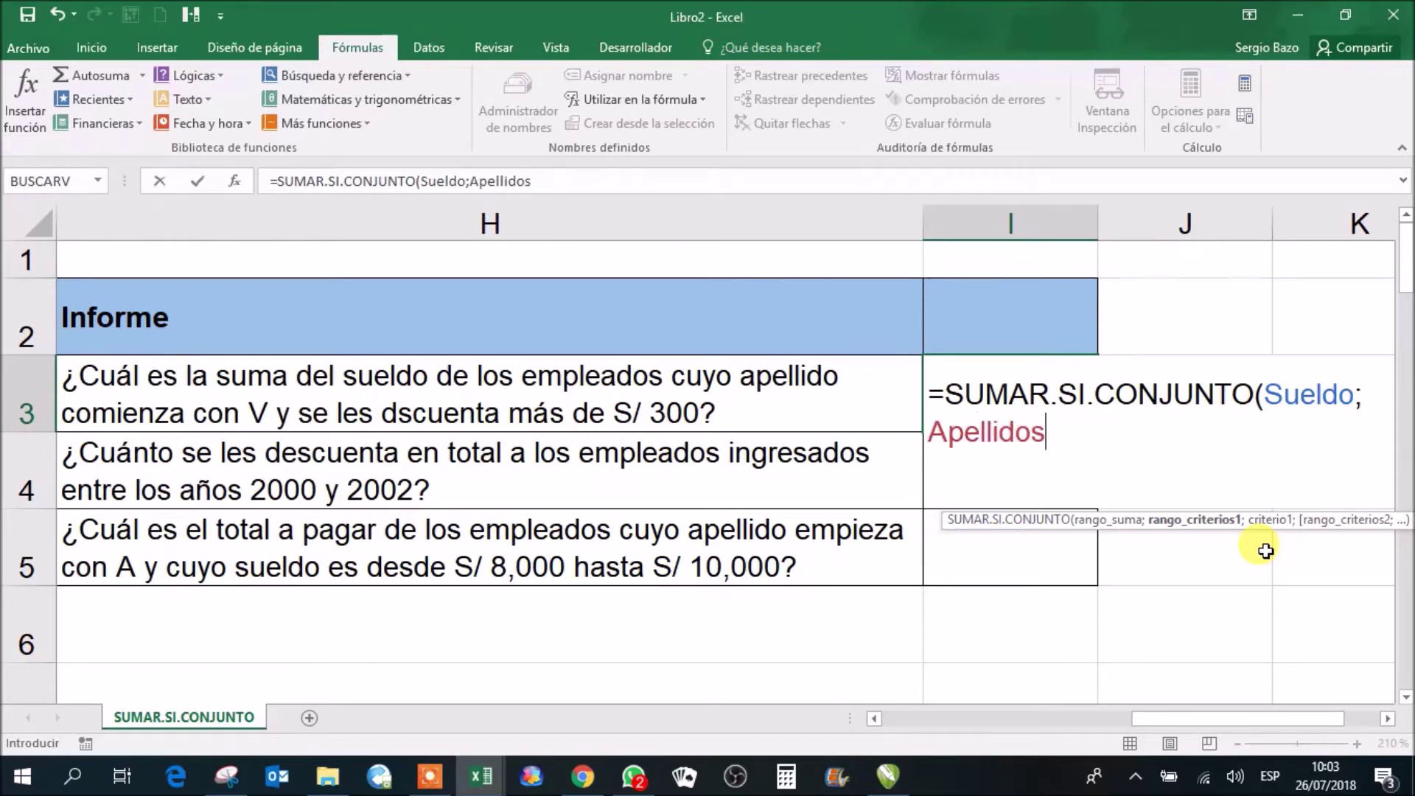
type(";\"v")
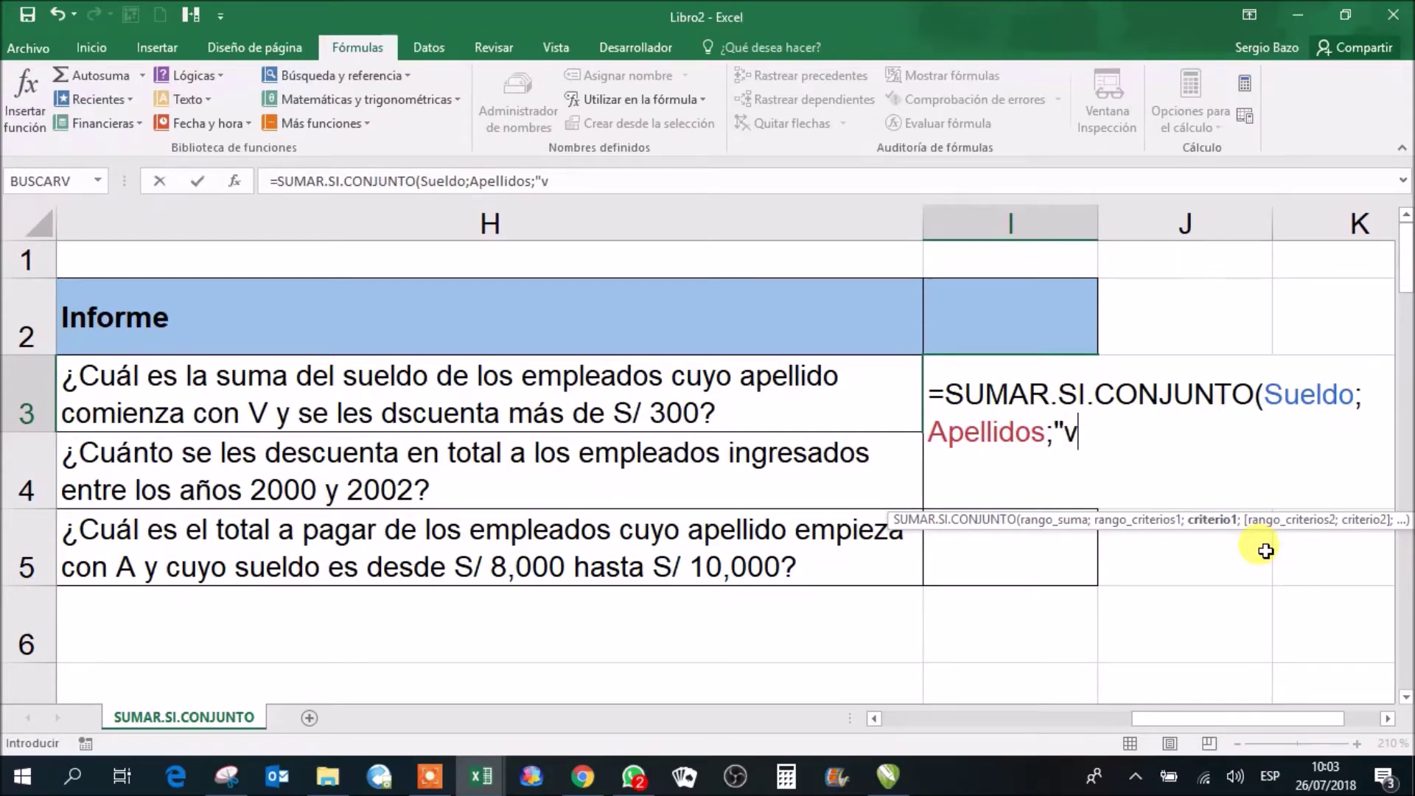
Step: Finish the I3 formula with criterion "v*" and Descuento ">300", closing the parenthesis
type("*")
type("\"")
type(";")
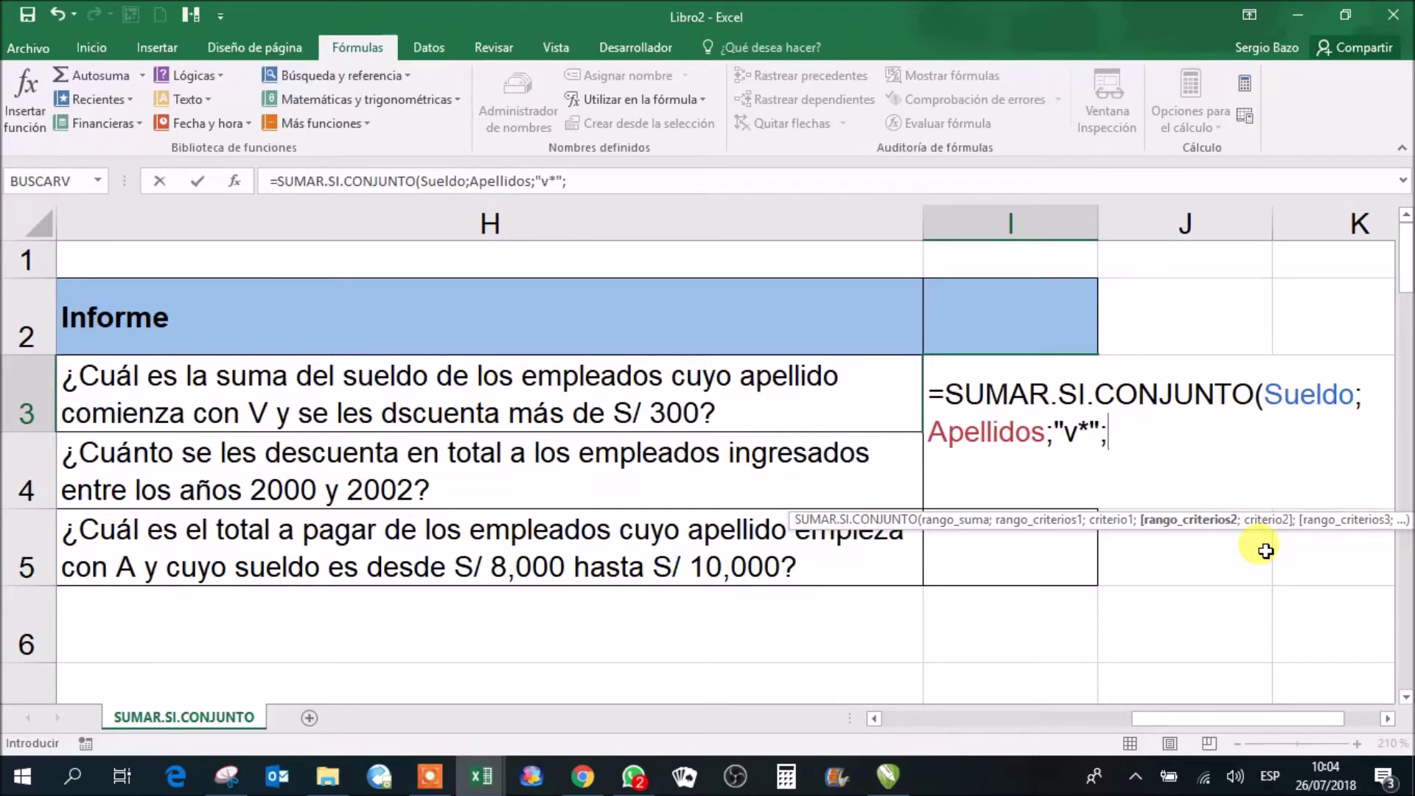
type("des")
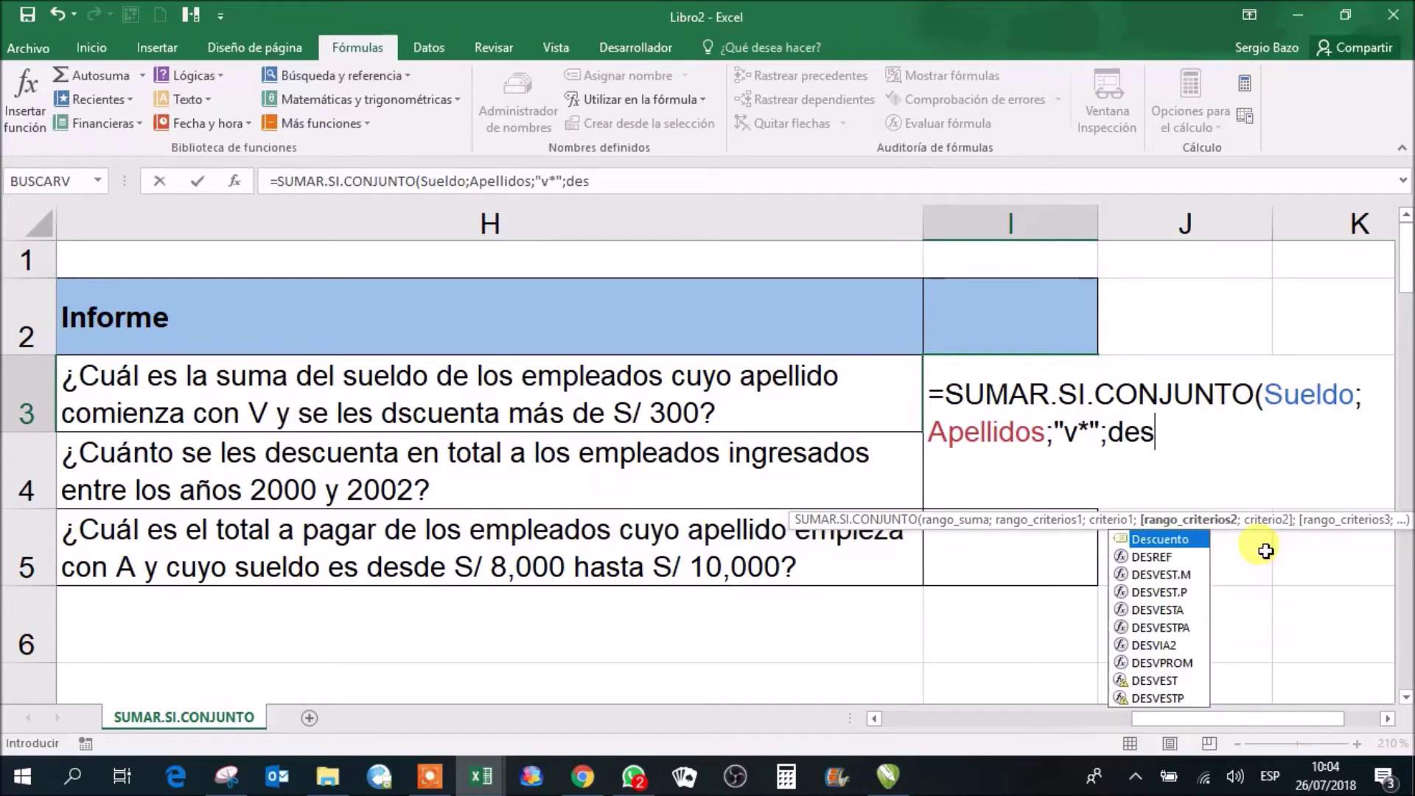
type("c")
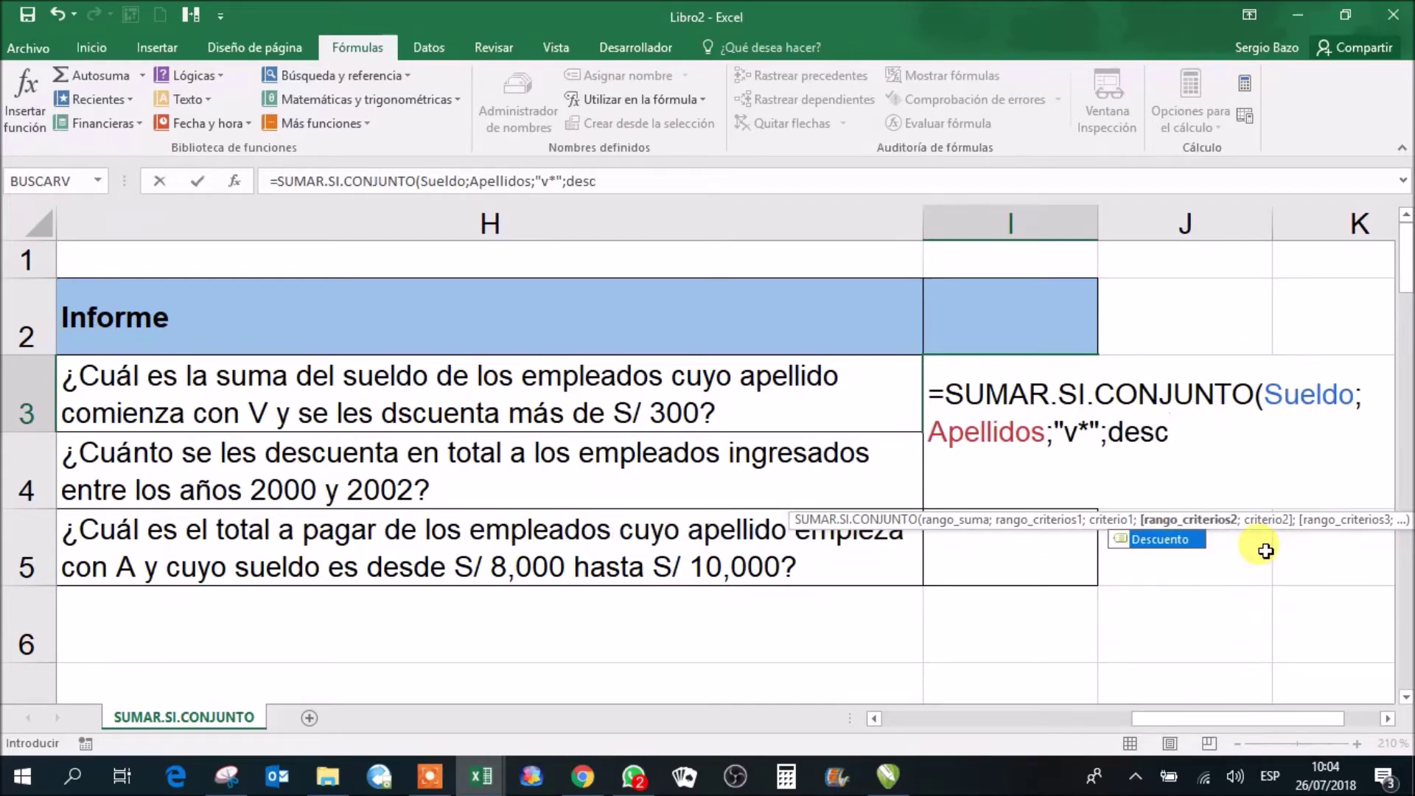
key("Tab")
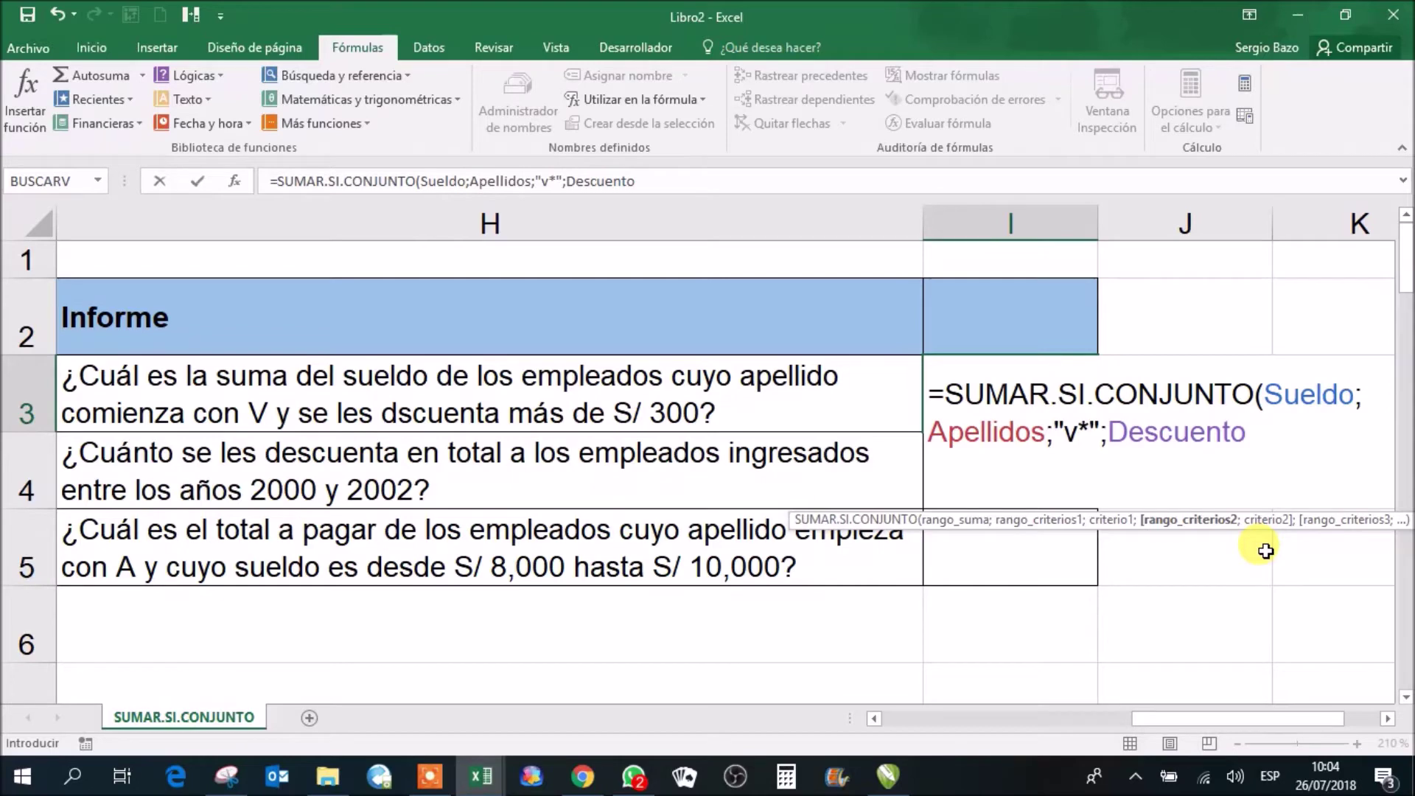
type(";\"")
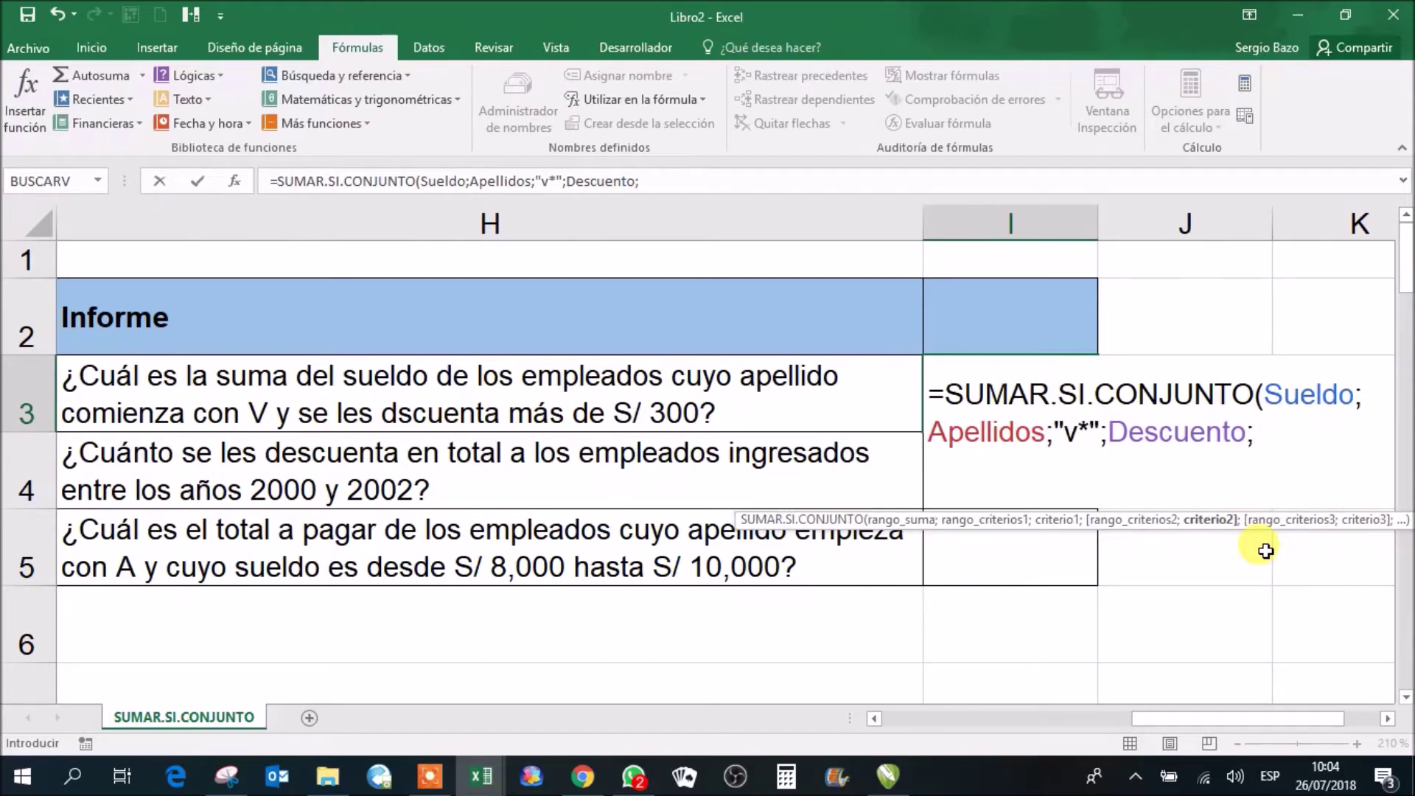
type(">300")
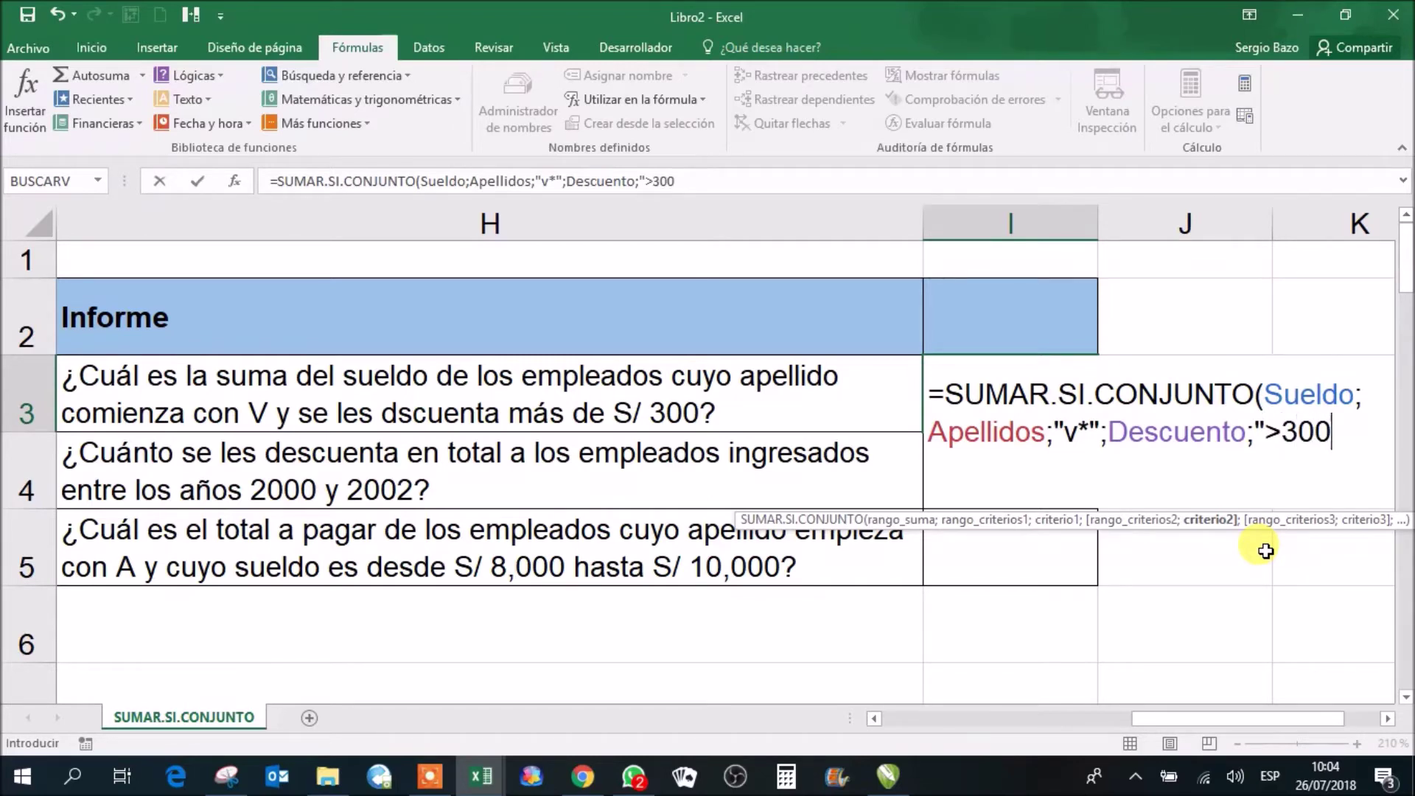
type("\"")
type(")")
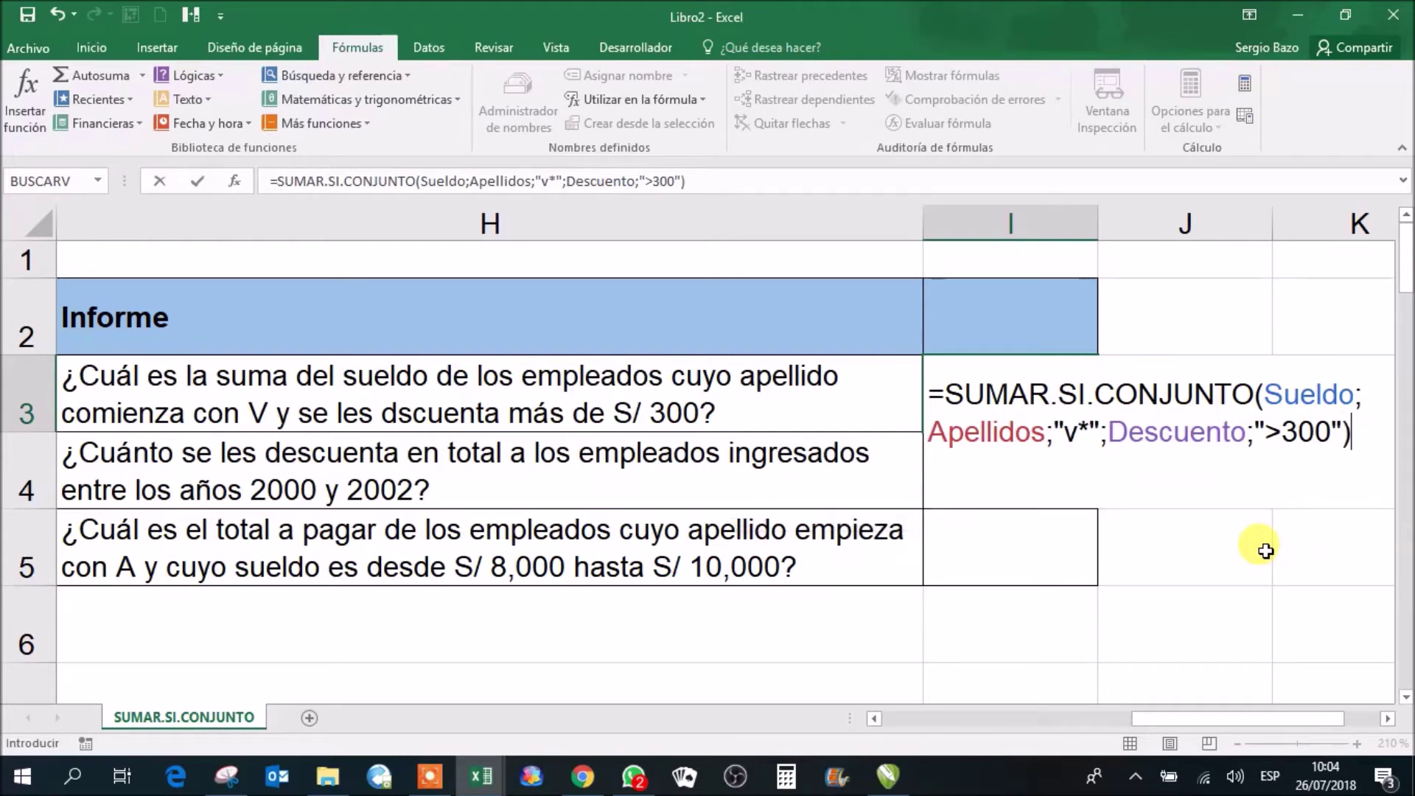
Step: Enter the I3 formula so it returns 24617
left_click(1387, 718)
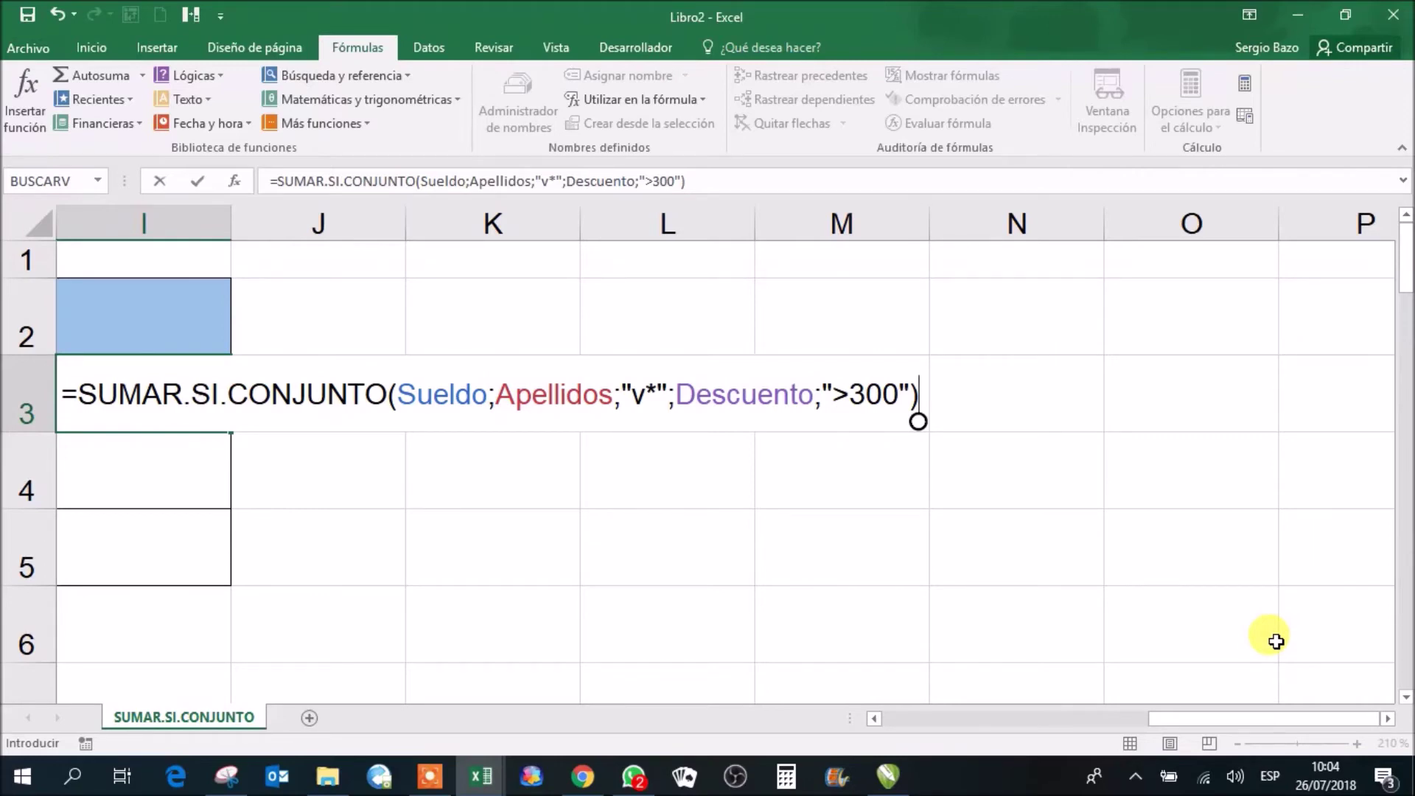
key("Return")
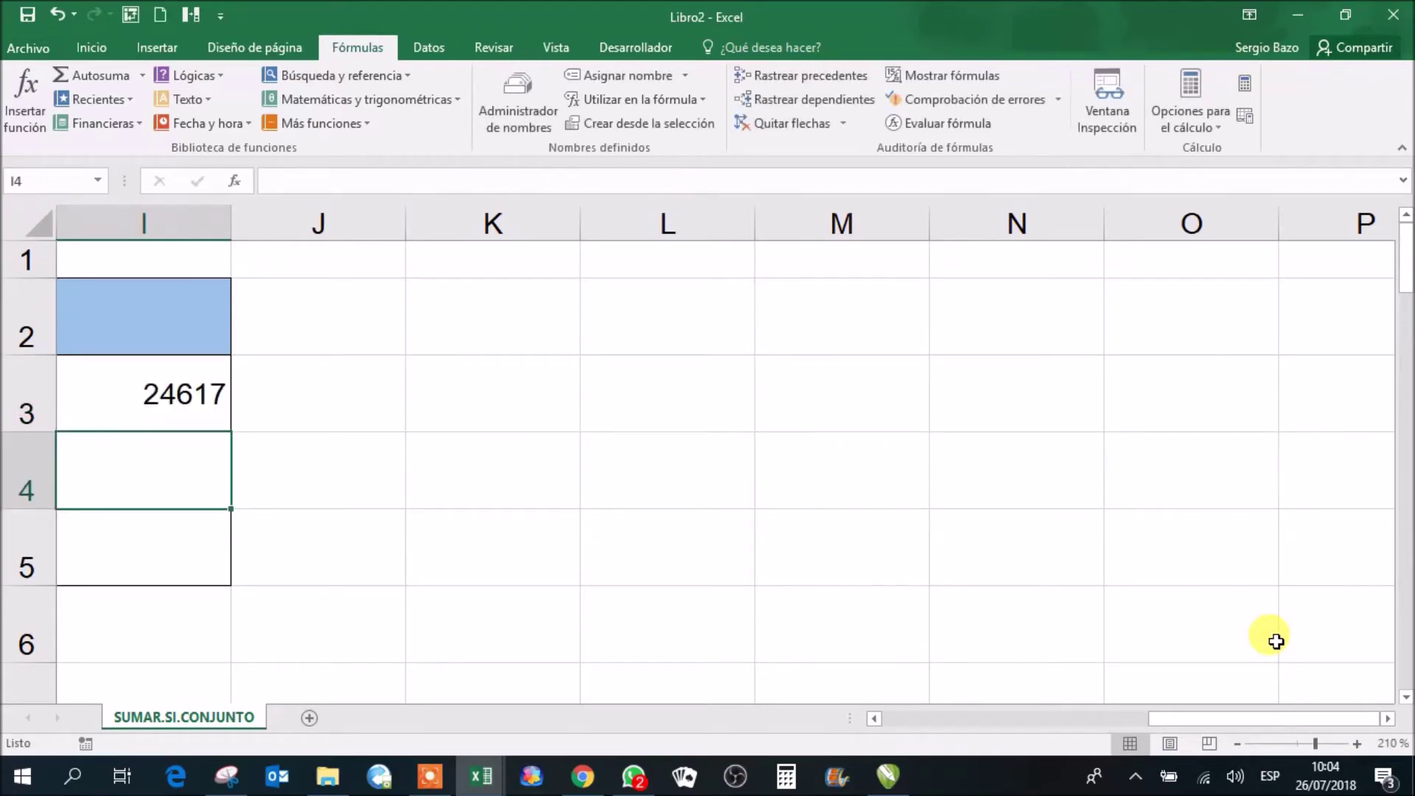
left_click(874, 719)
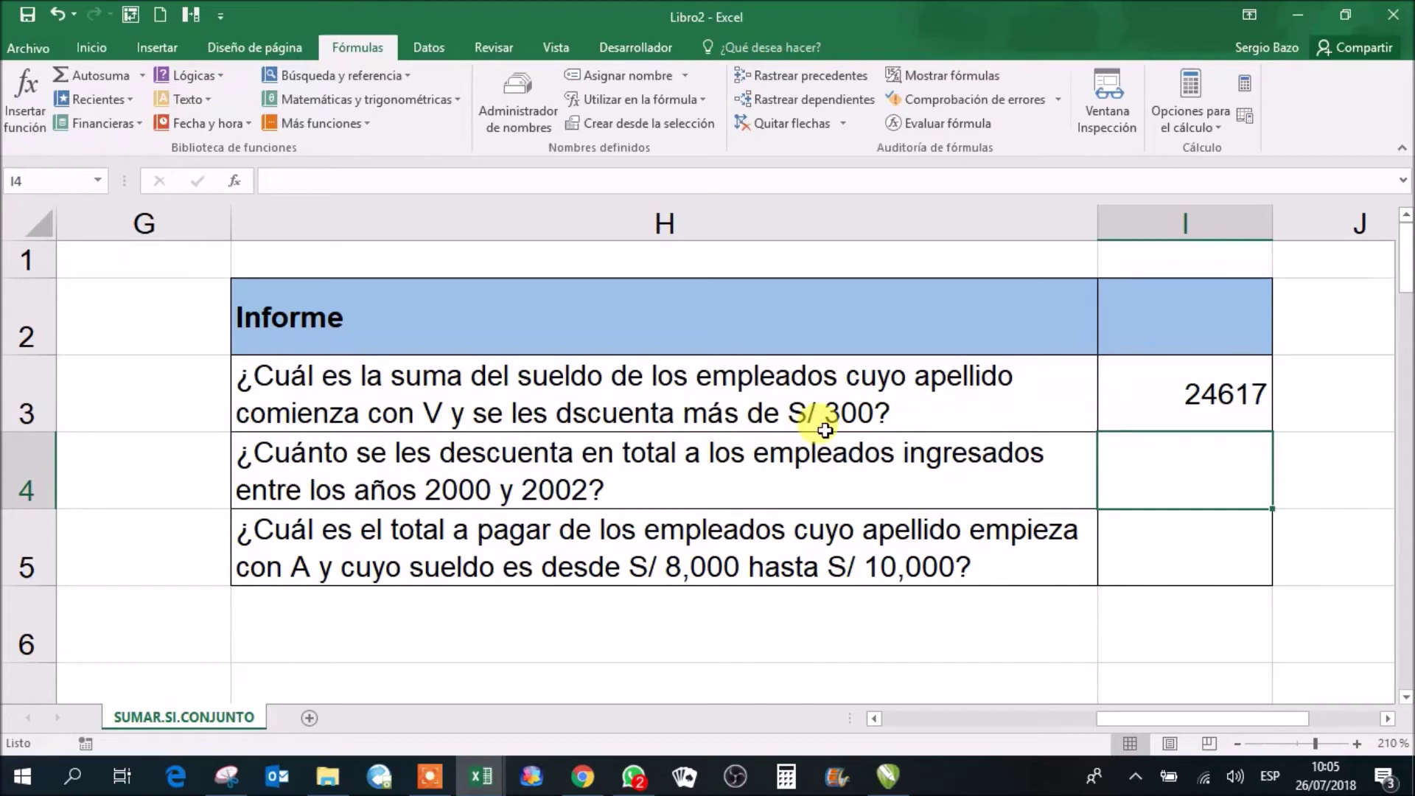
Step: Format I3 as S/ accounting currency with no decimals, showing S/ 24,617
left_click(1190, 386)
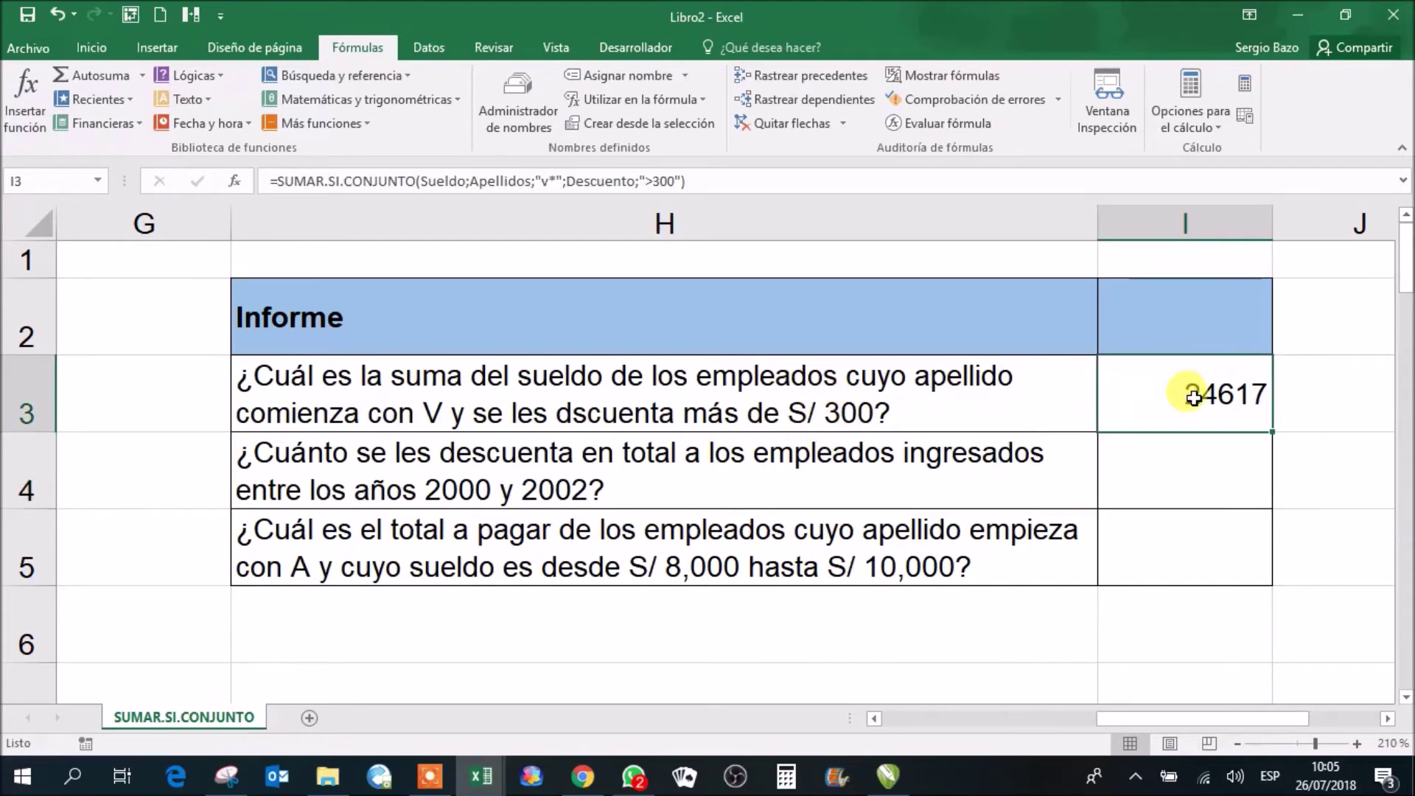
left_click(83, 41)
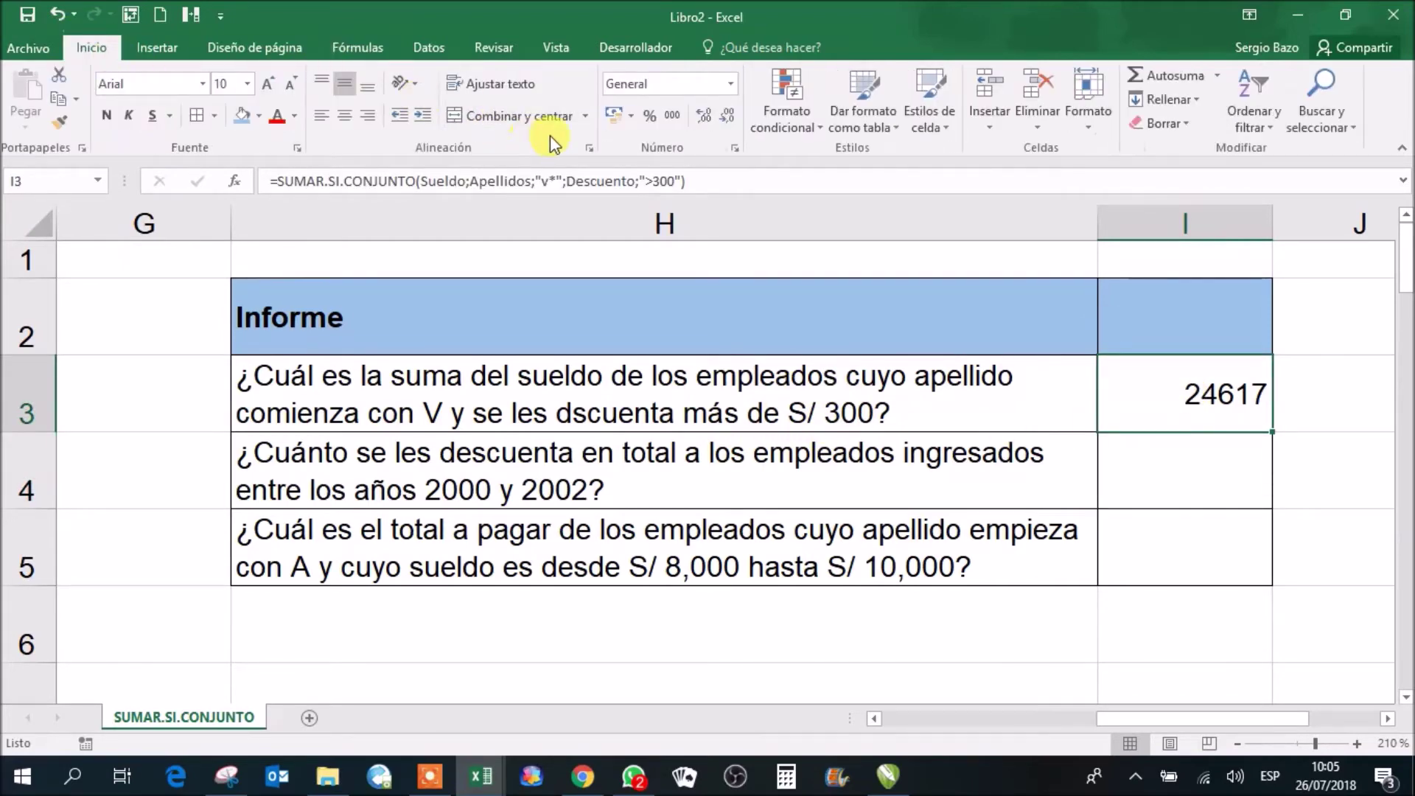
left_click(612, 115)
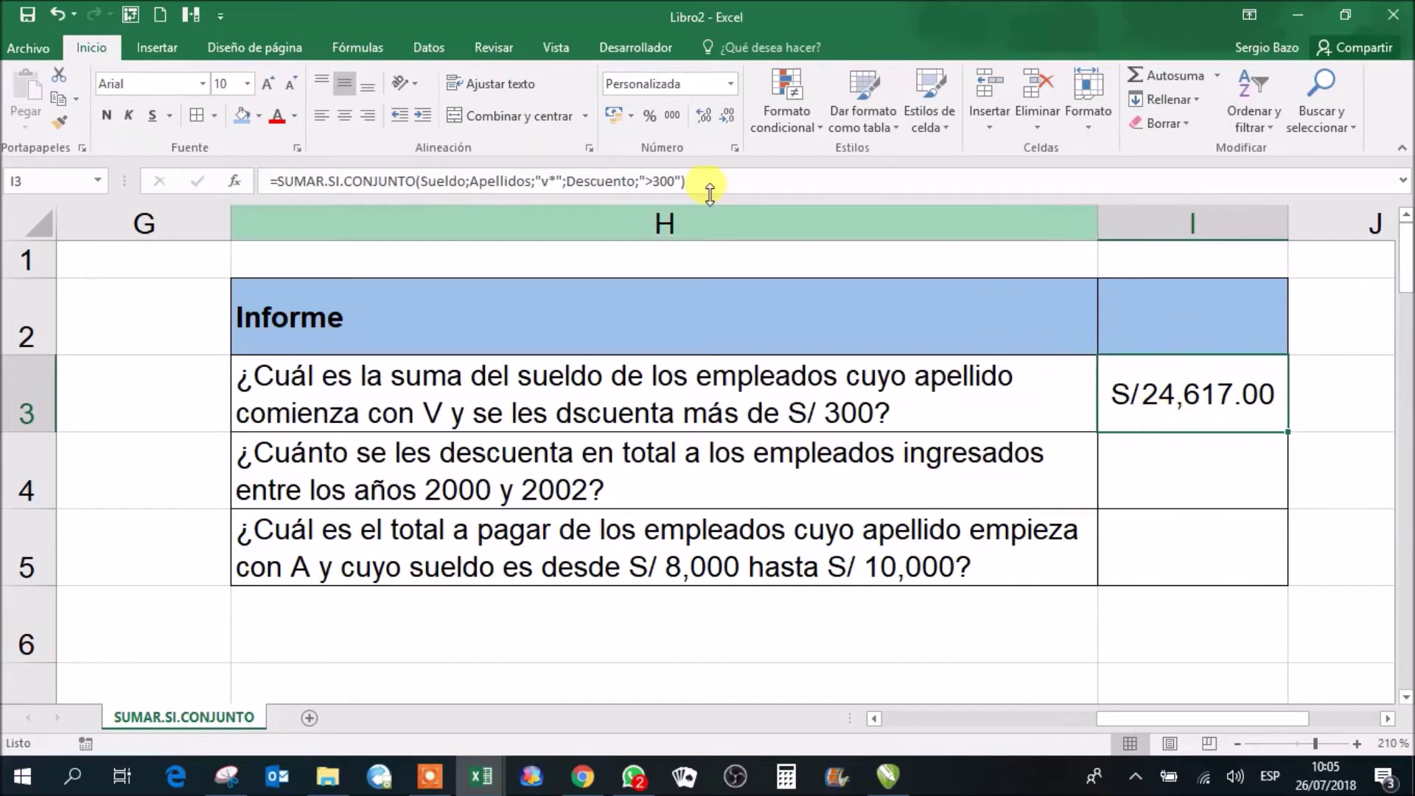
left_click(725, 116)
left_click(725, 116)
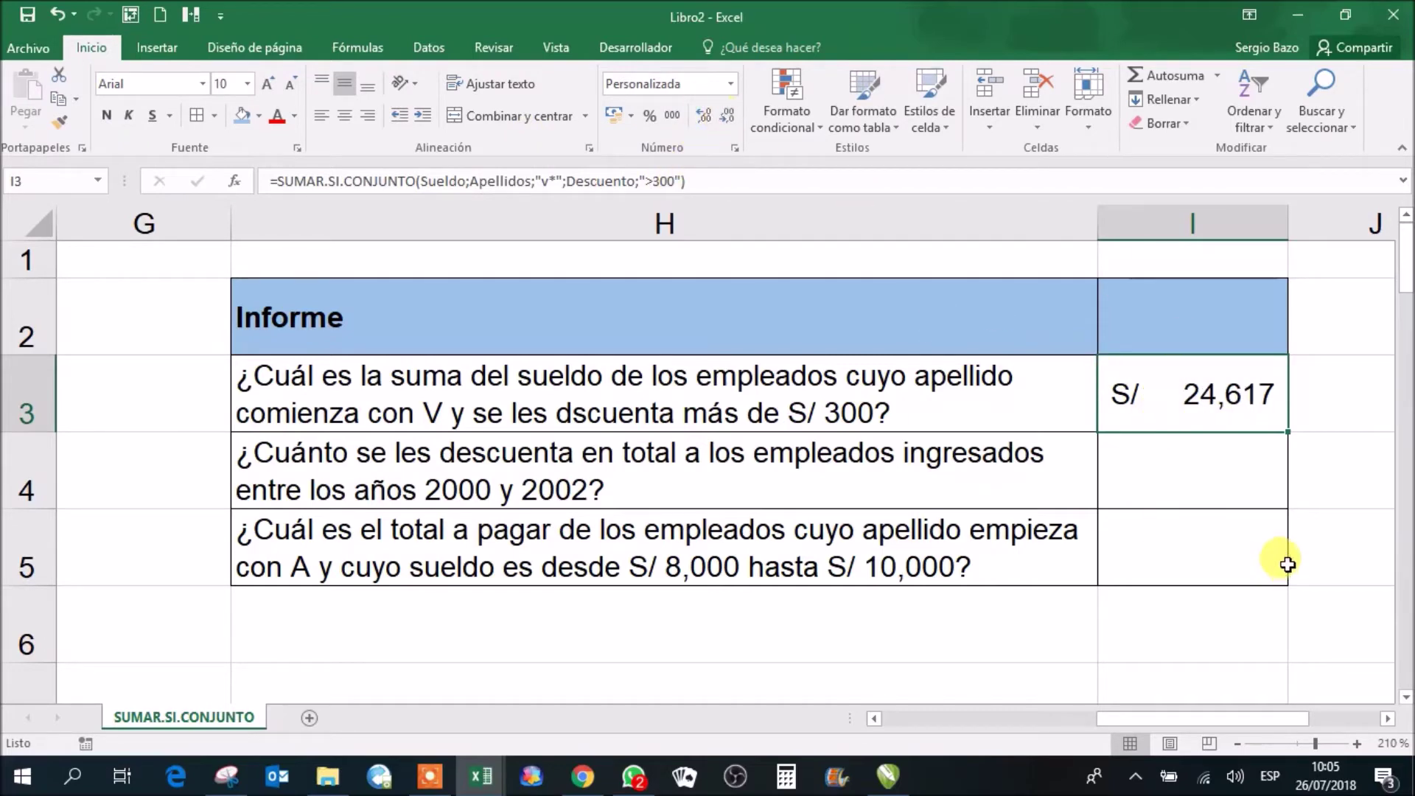
left_click(1179, 468)
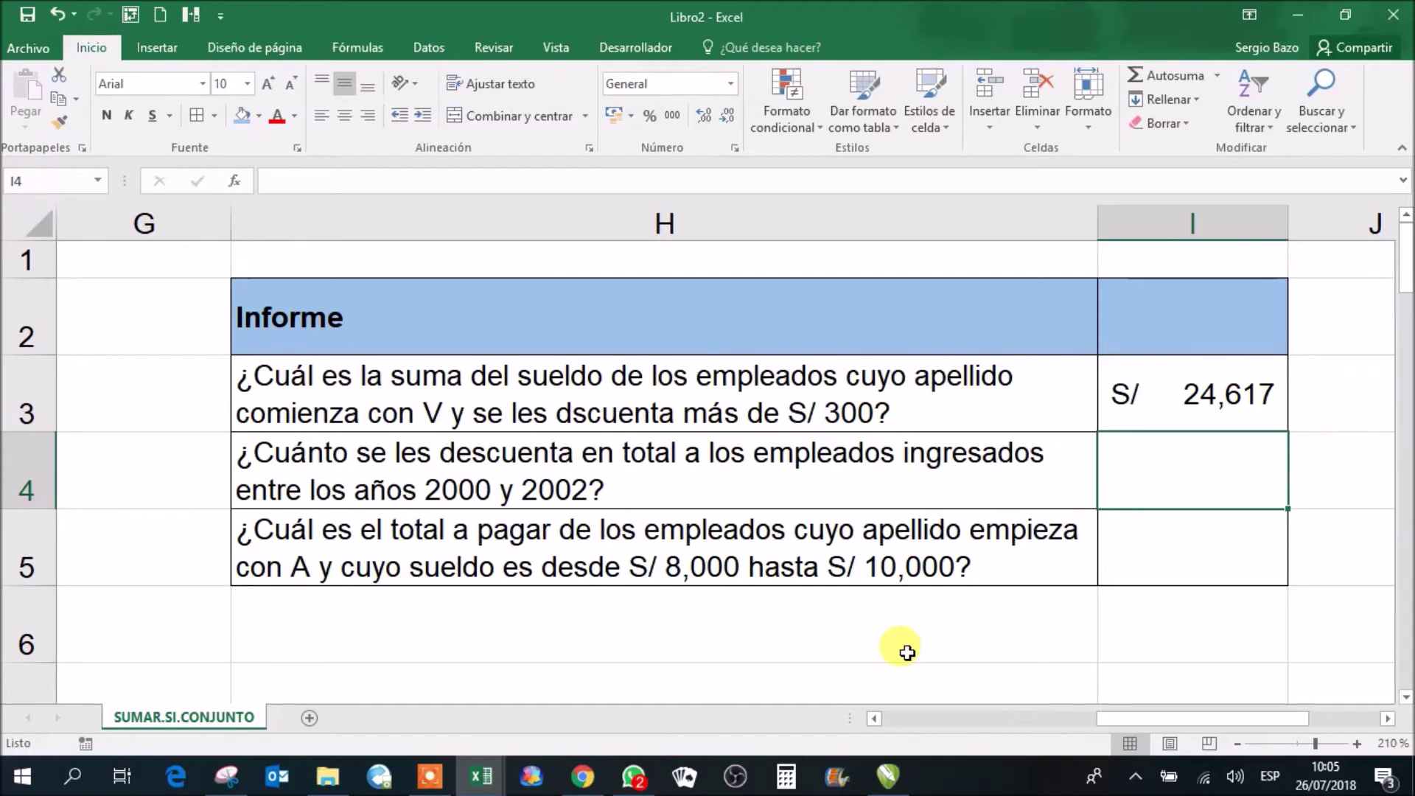
left_click_drag(874, 716, 874, 717)
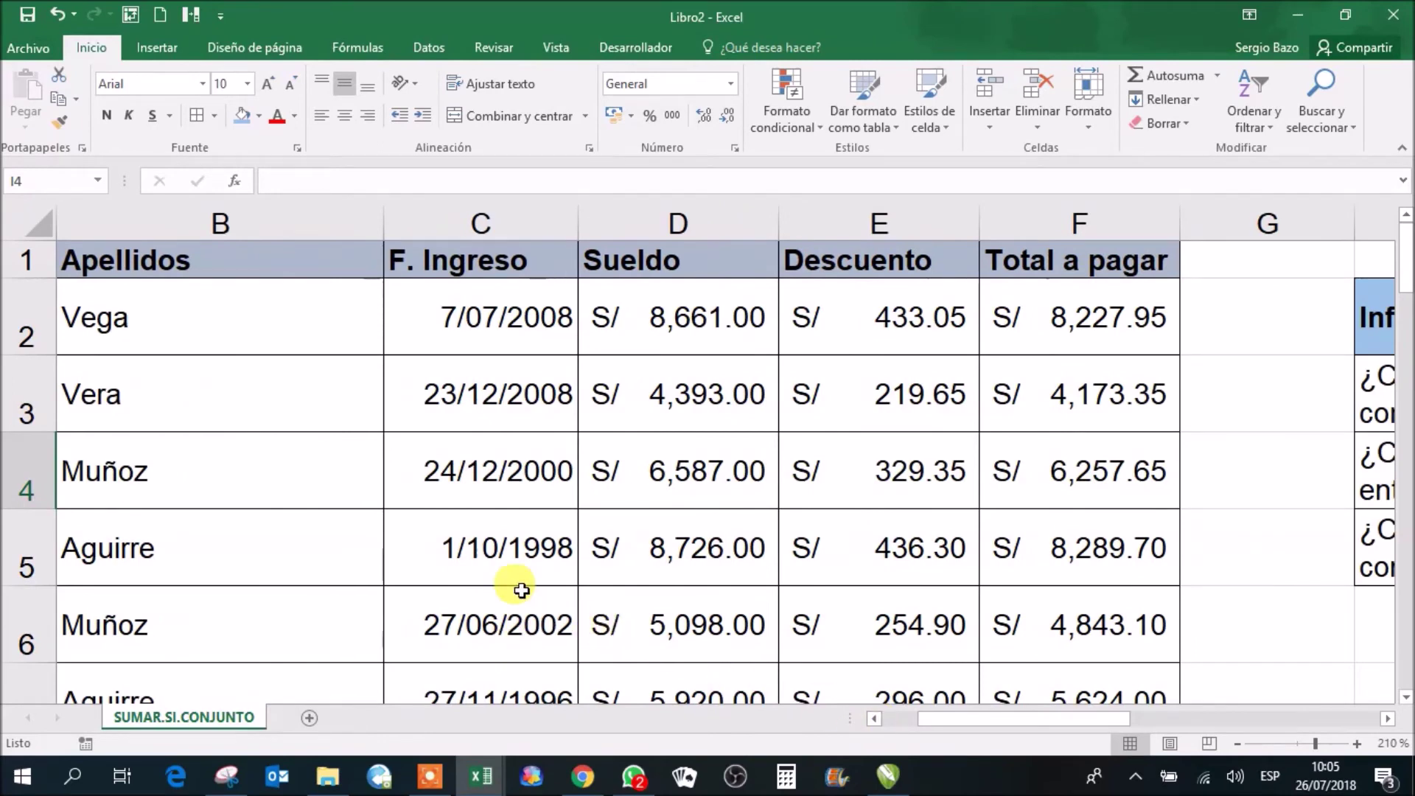
left_click(493, 320)
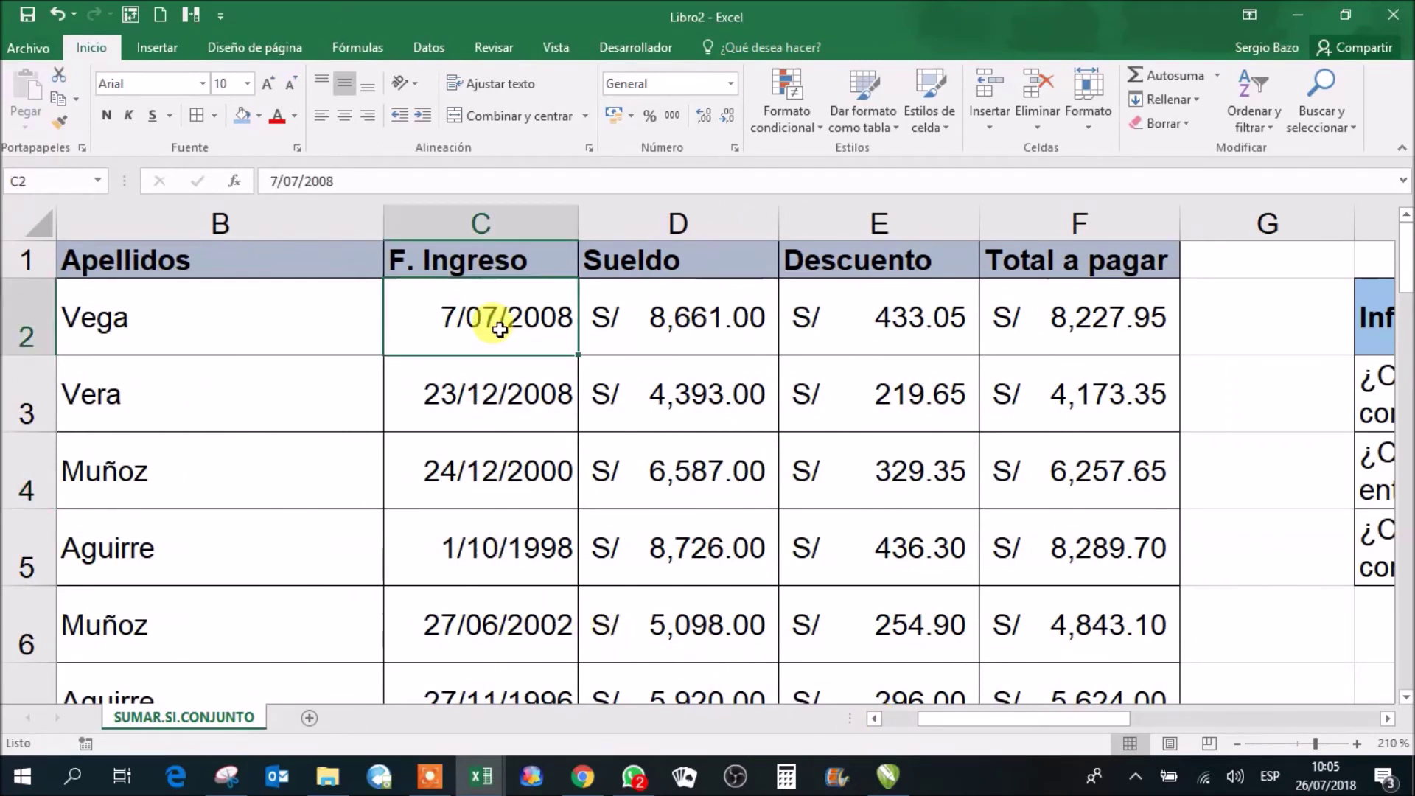
left_click(480, 396)
left_click(475, 475)
left_click(476, 551)
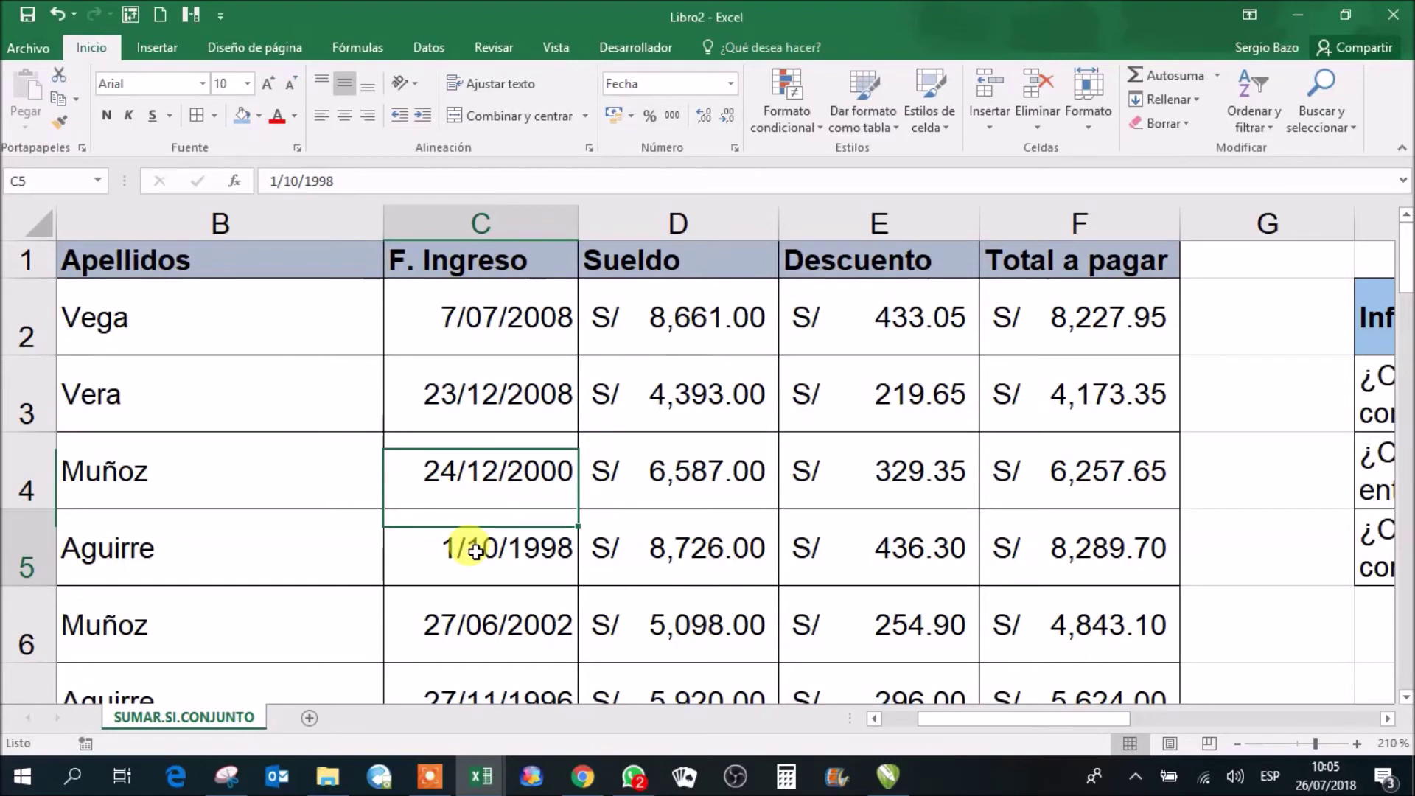
left_click(468, 622)
left_click(458, 319)
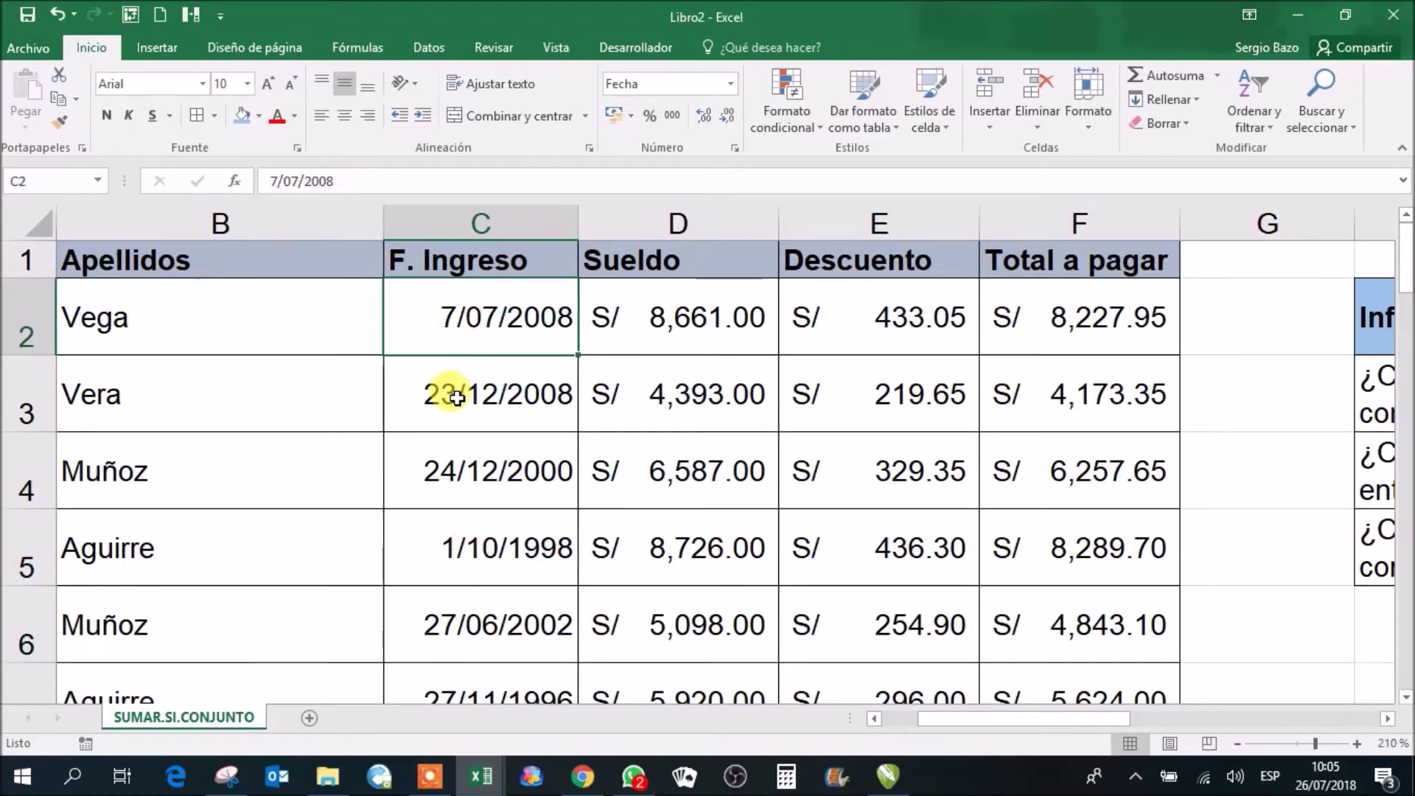
left_click(456, 398)
left_click(455, 470)
left_click(456, 546)
left_click(460, 610)
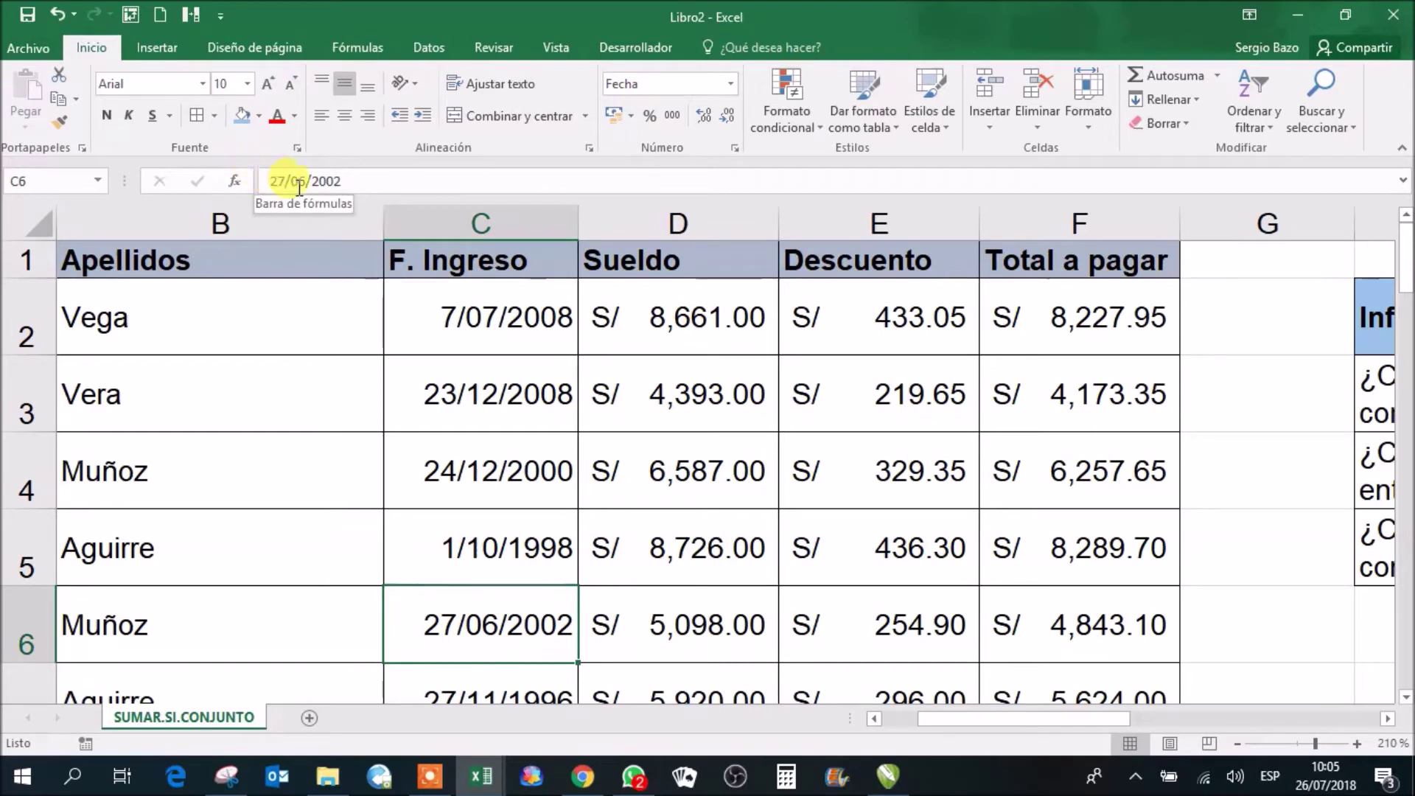
left_click(486, 308)
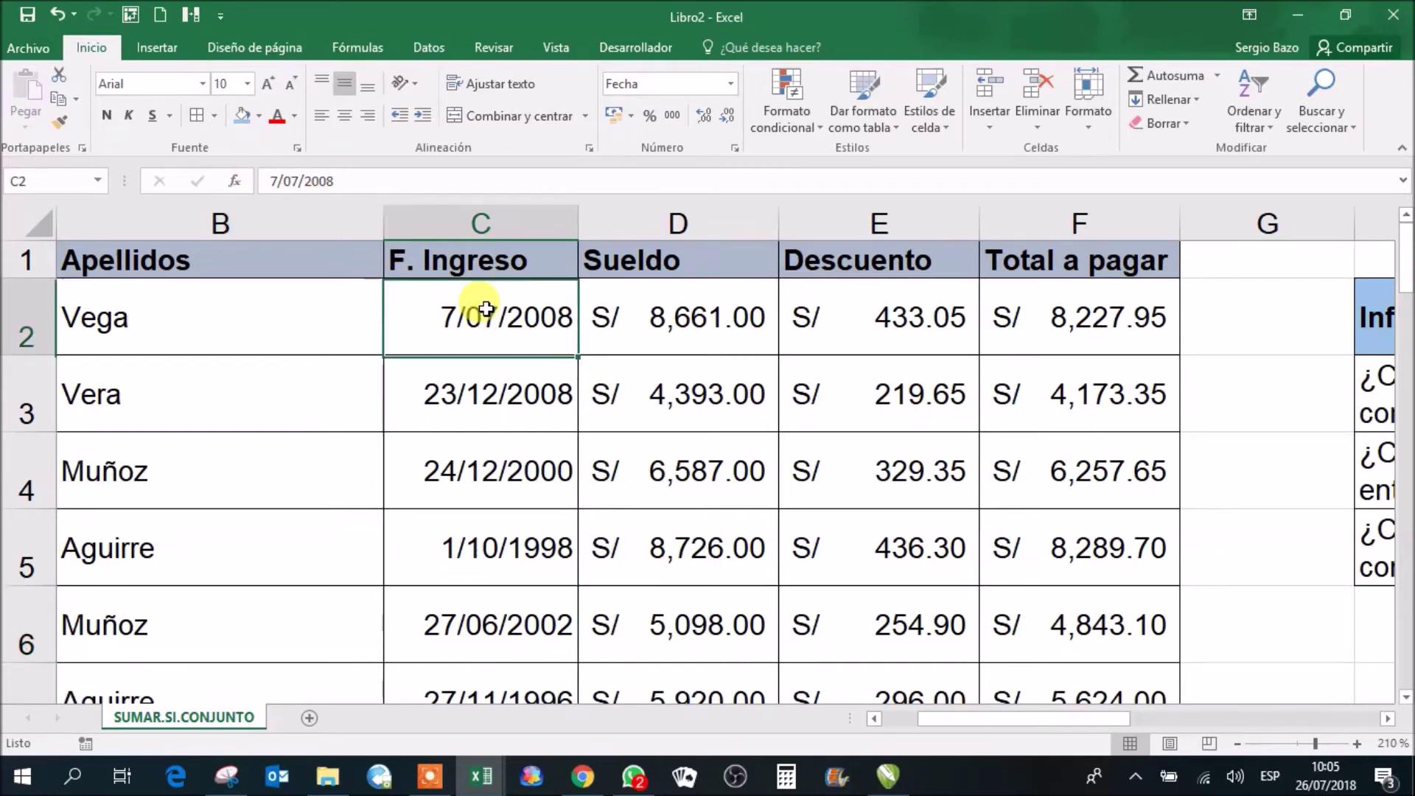
mouse_move(486, 308)
left_mouse_down()
mouse_move(444, 648)
mouse_move(433, 629)
left_mouse_up()
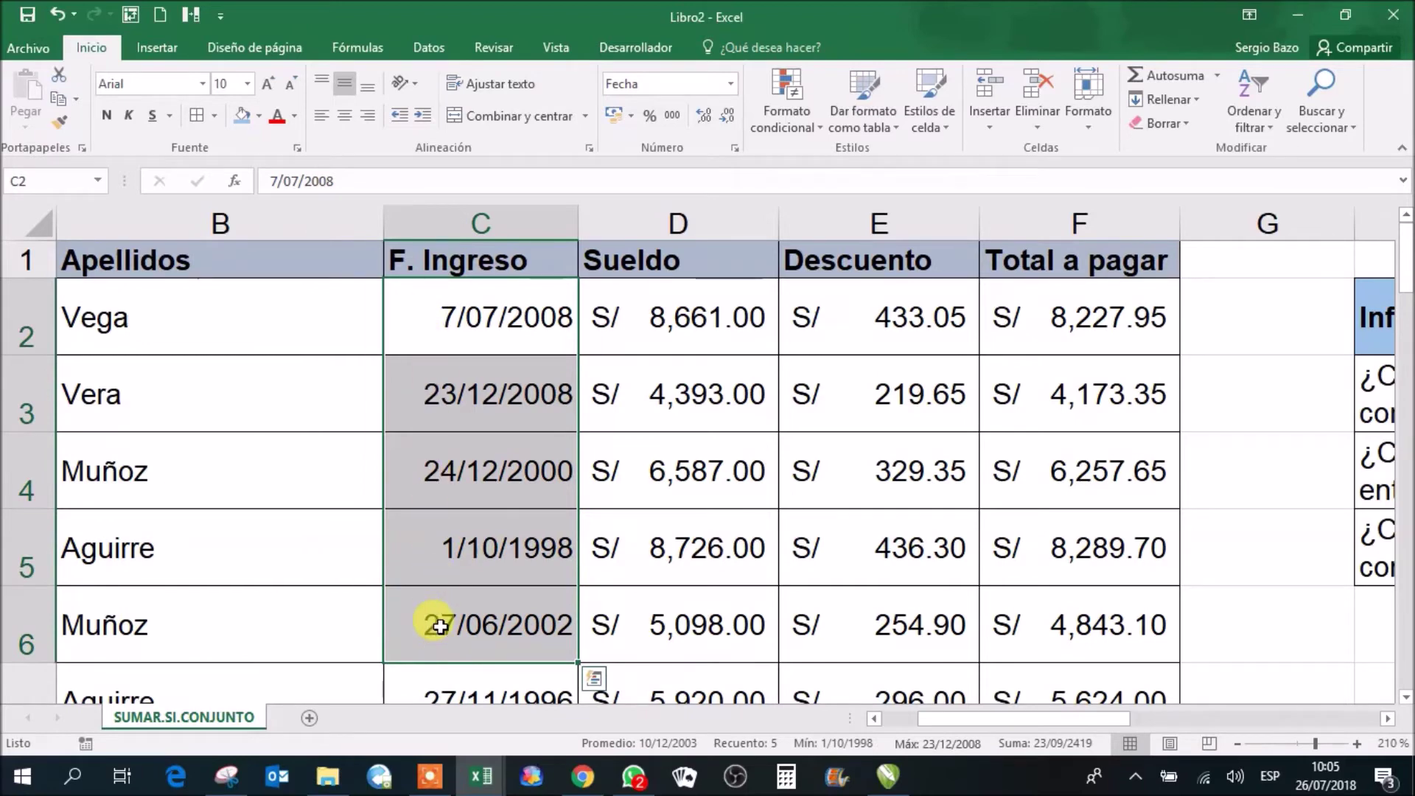
left_click(493, 320)
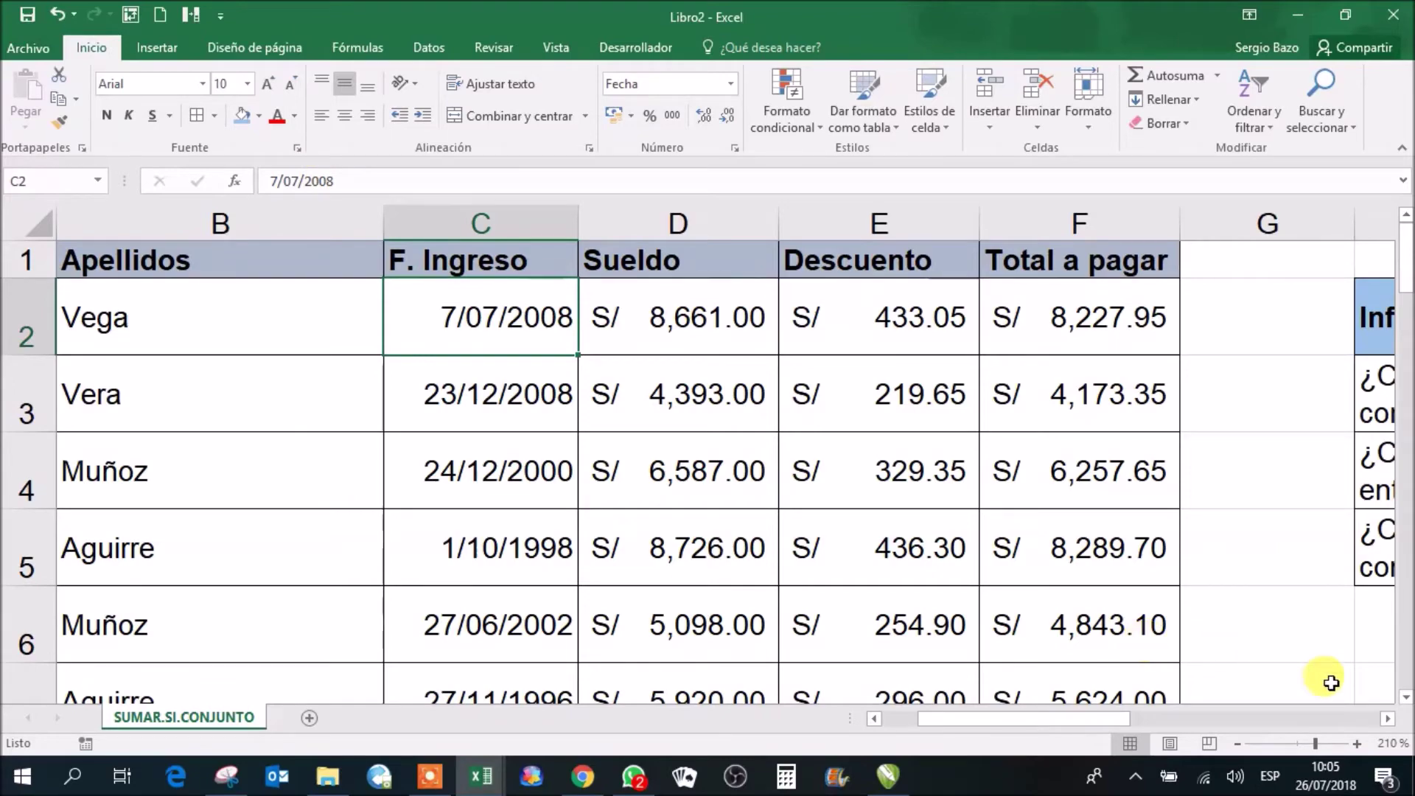
left_click(1387, 720)
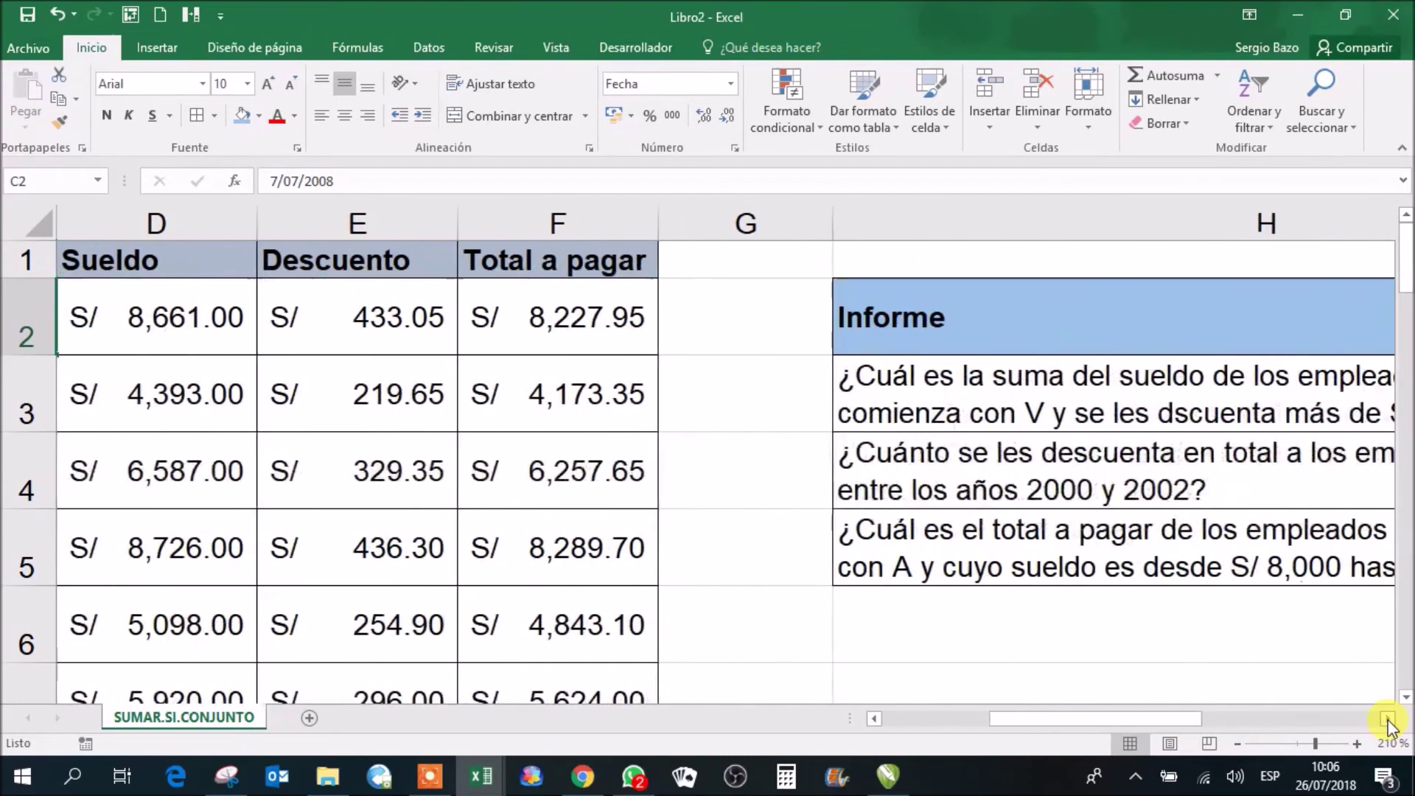
left_click(1388, 720)
left_click(1388, 720)
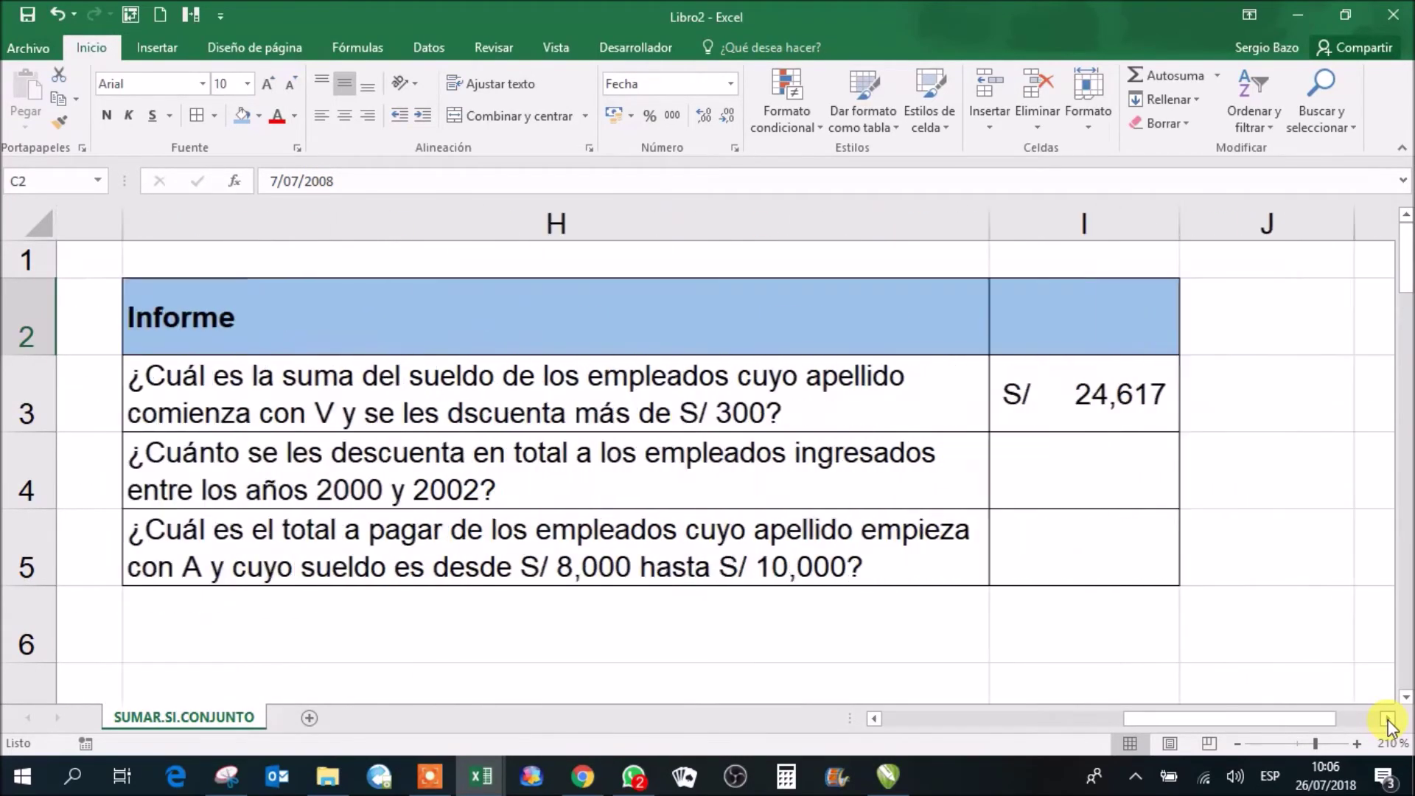
left_click(1388, 719)
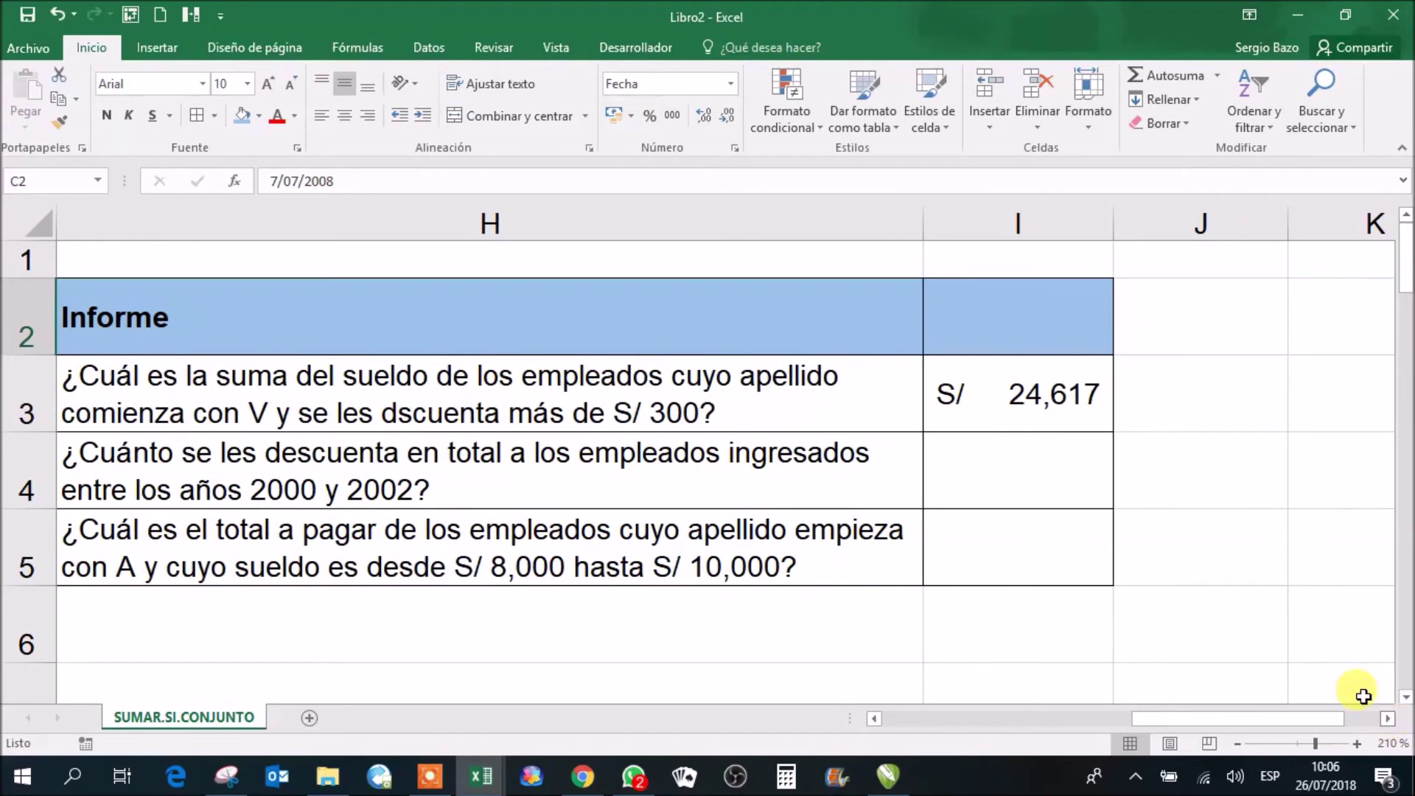
left_click(1052, 472)
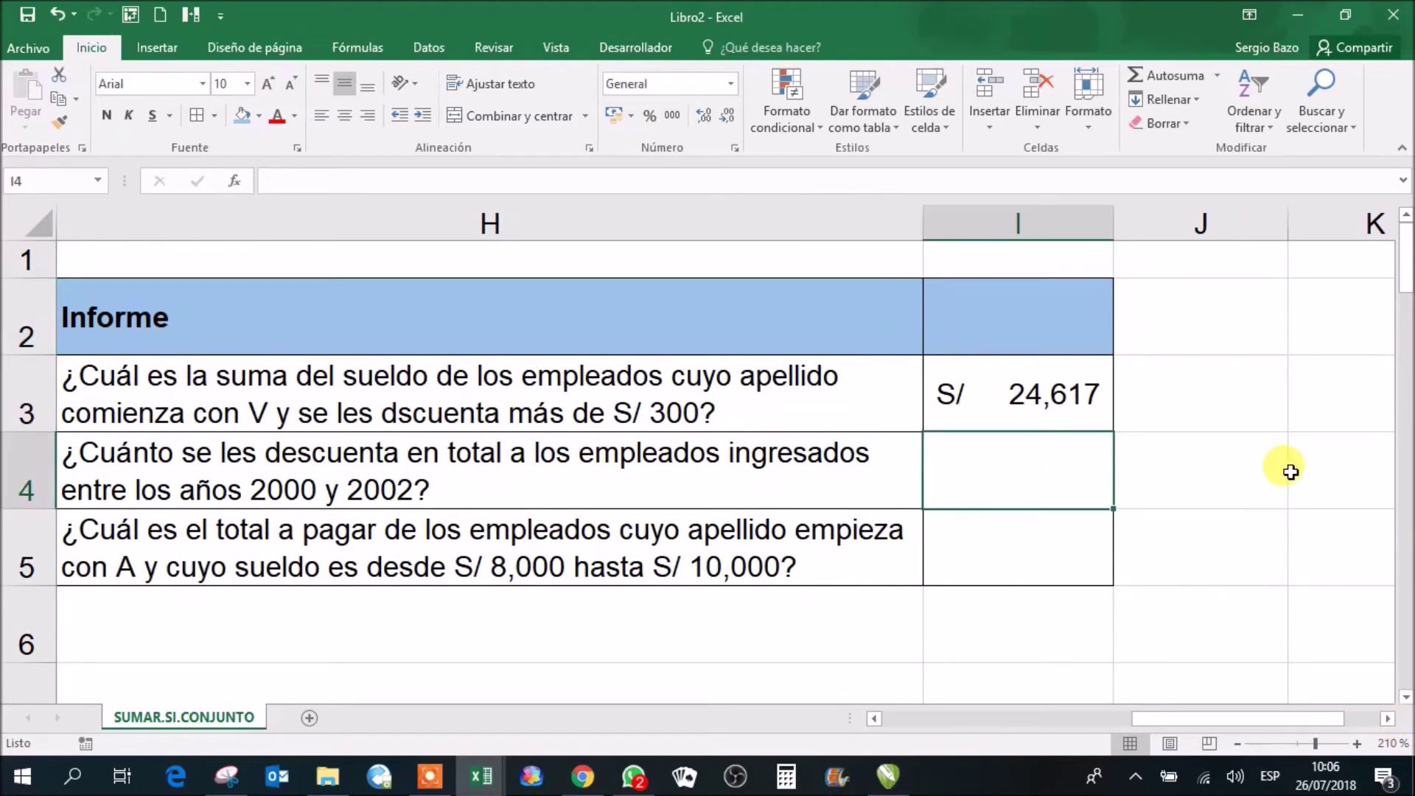
Step: Start the I4 formula =SUMAR.SI.CONJUNTO(Descuento; and begin typing the F._Ingreso range
type("=sumar")
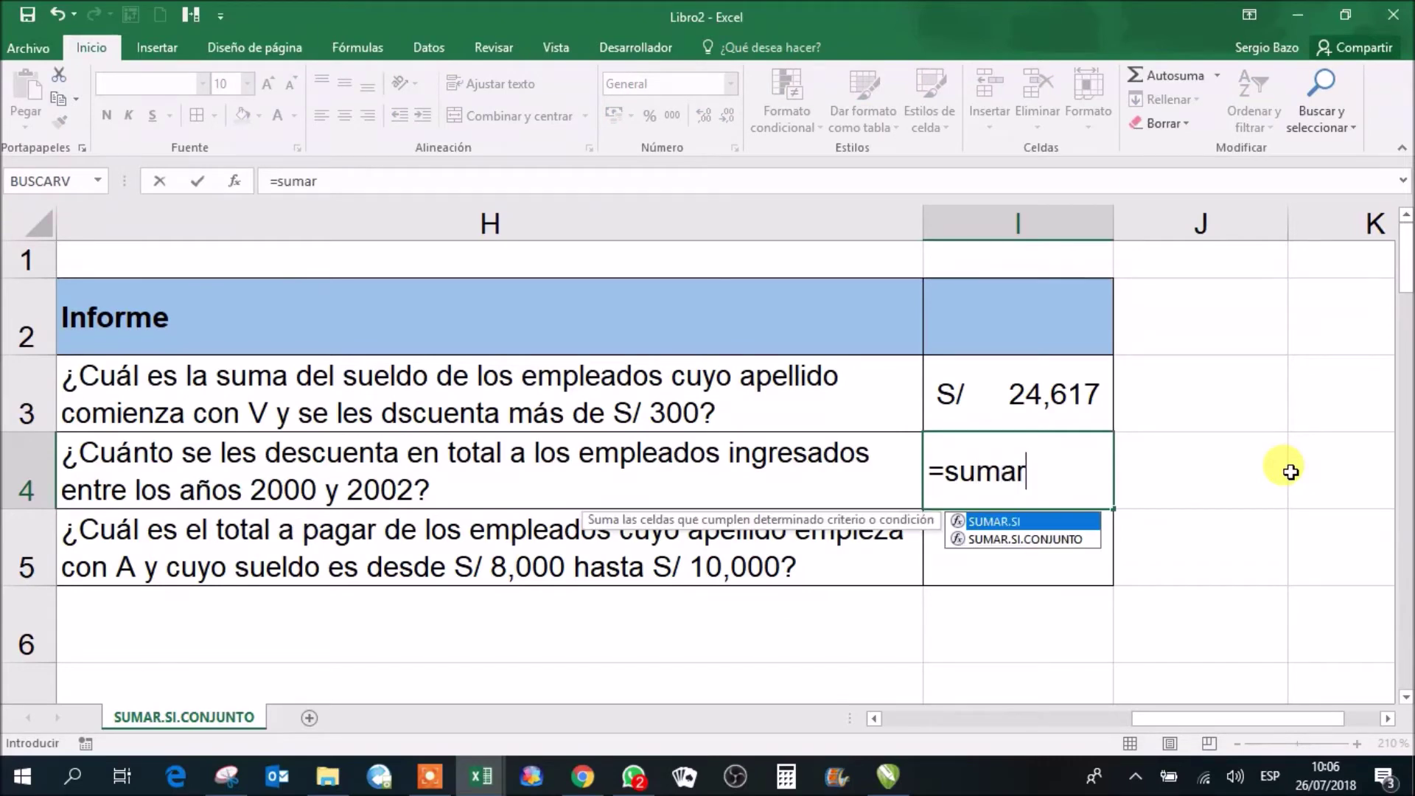
key("Down")
key("Tab")
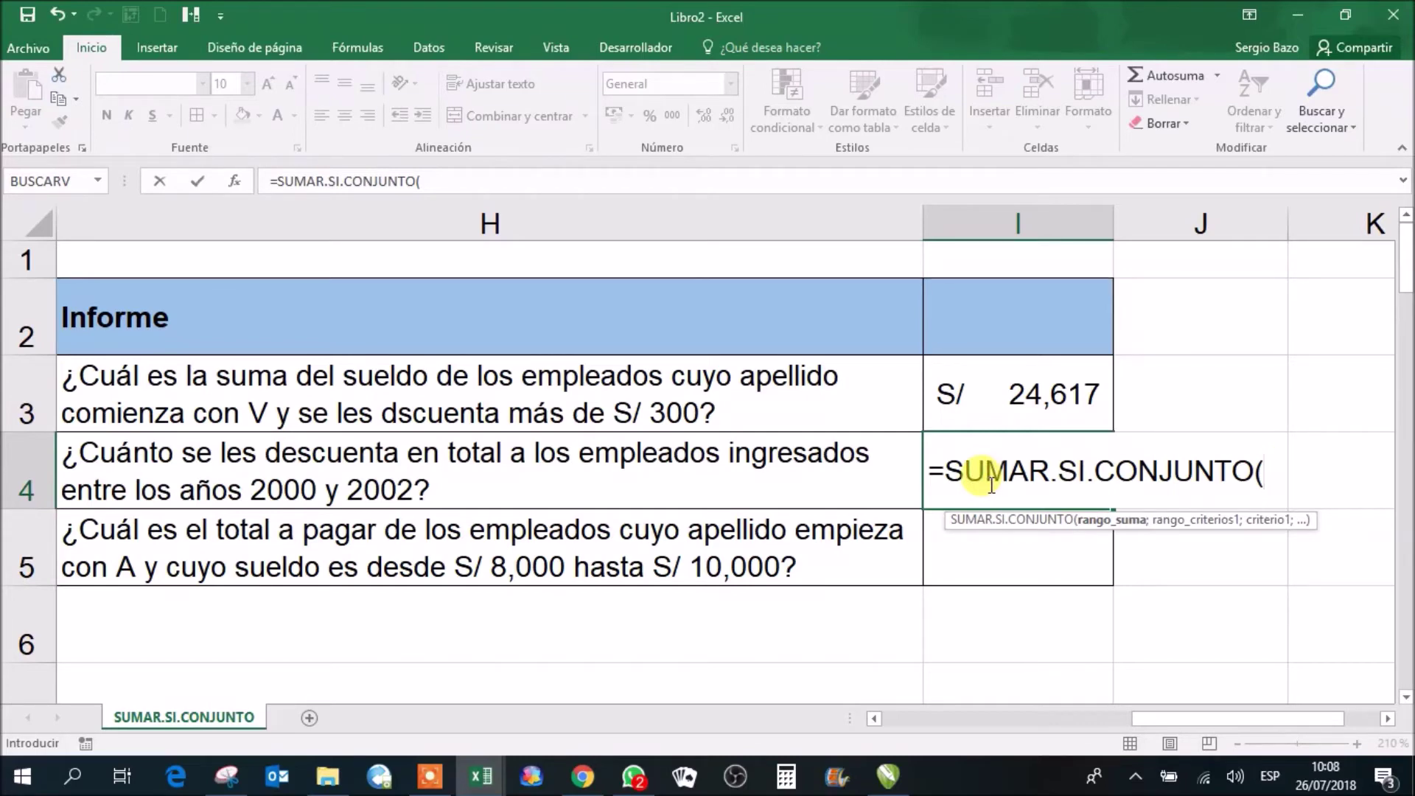
type("d")
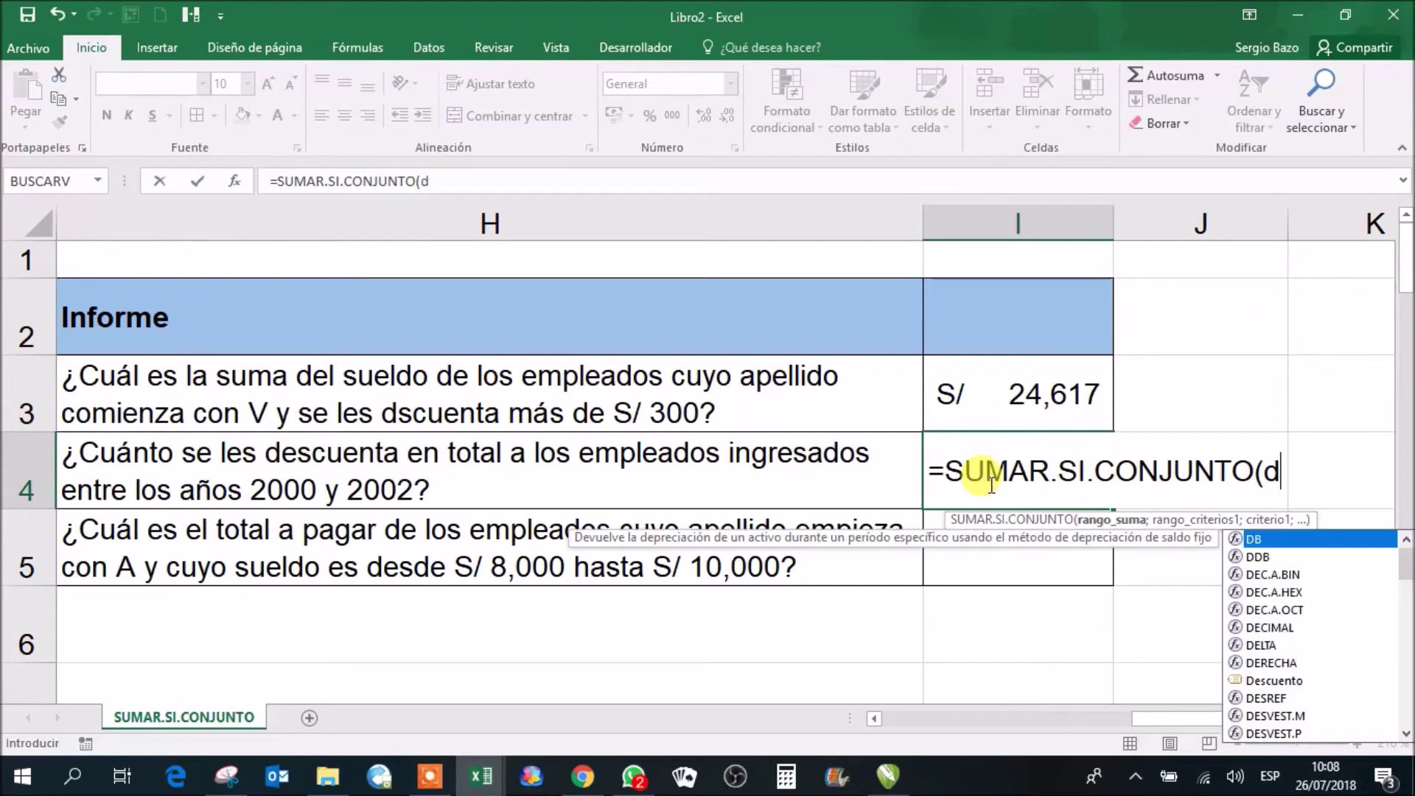
type("es")
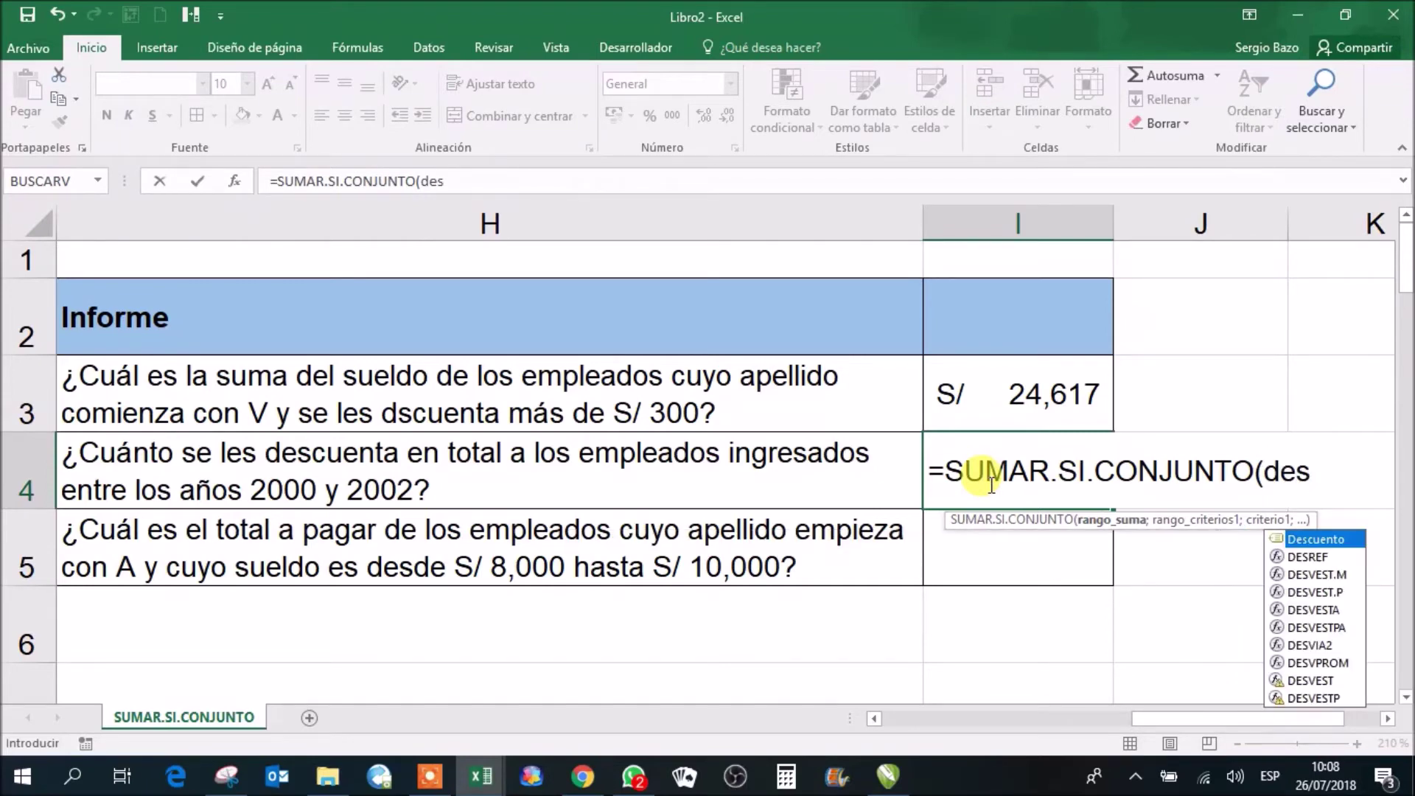
key("Tab")
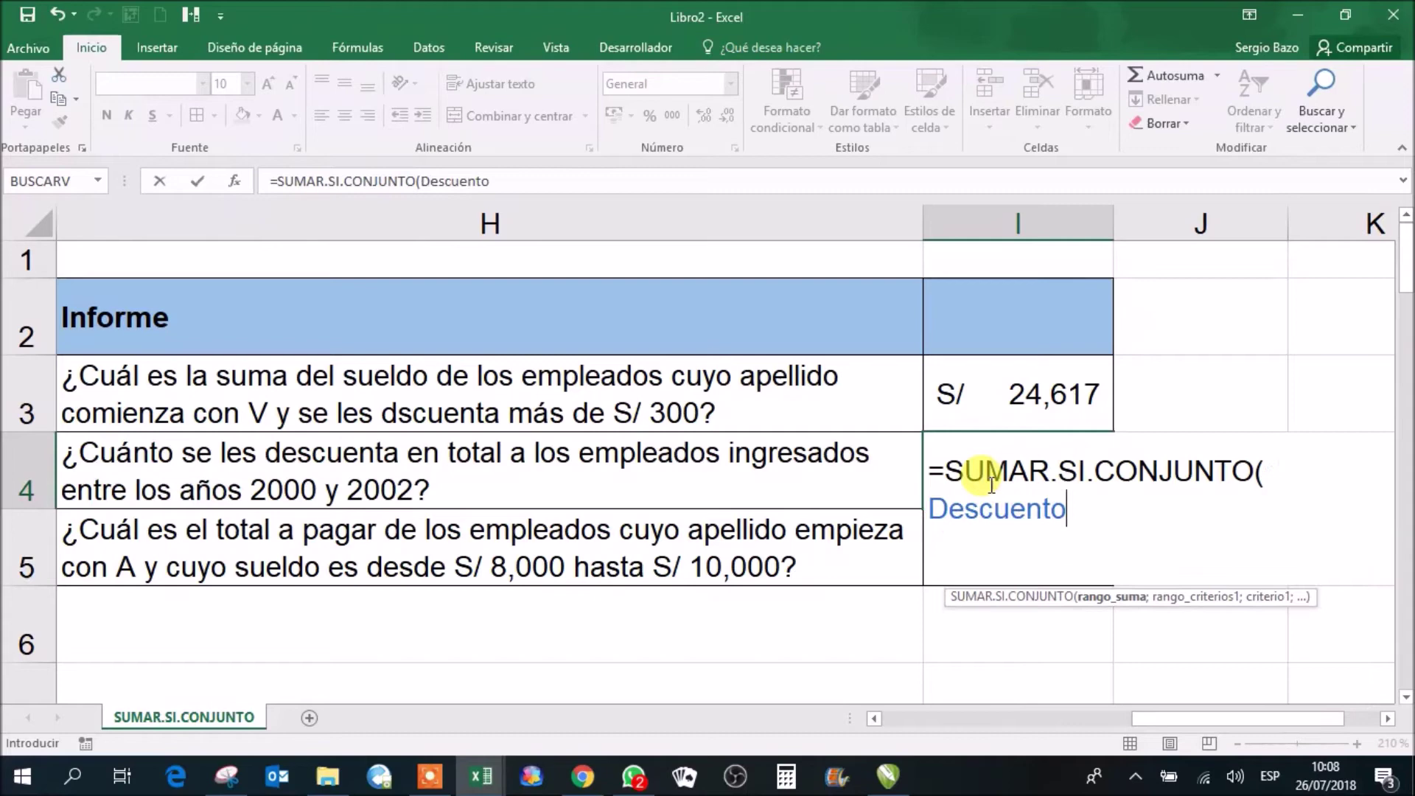
type(";")
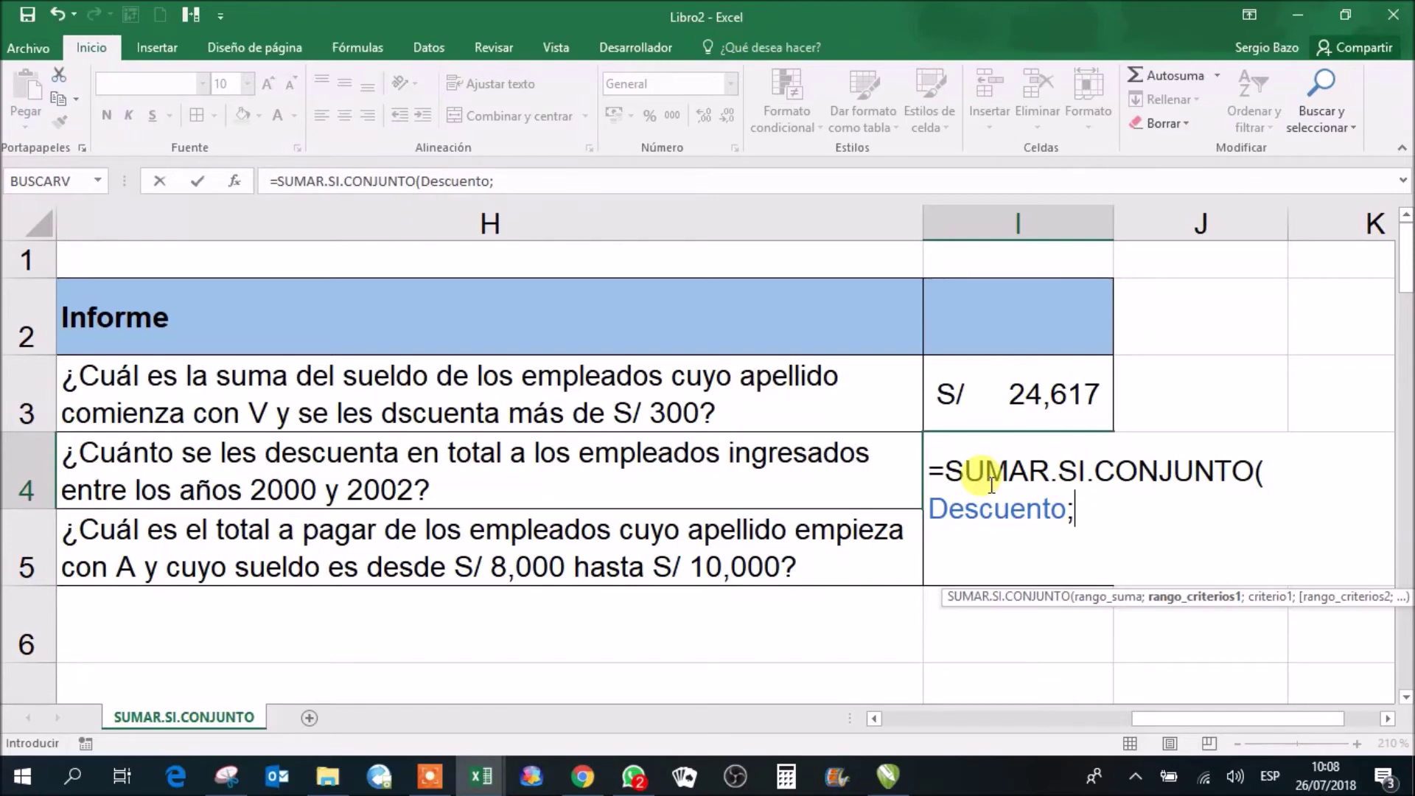
type("f")
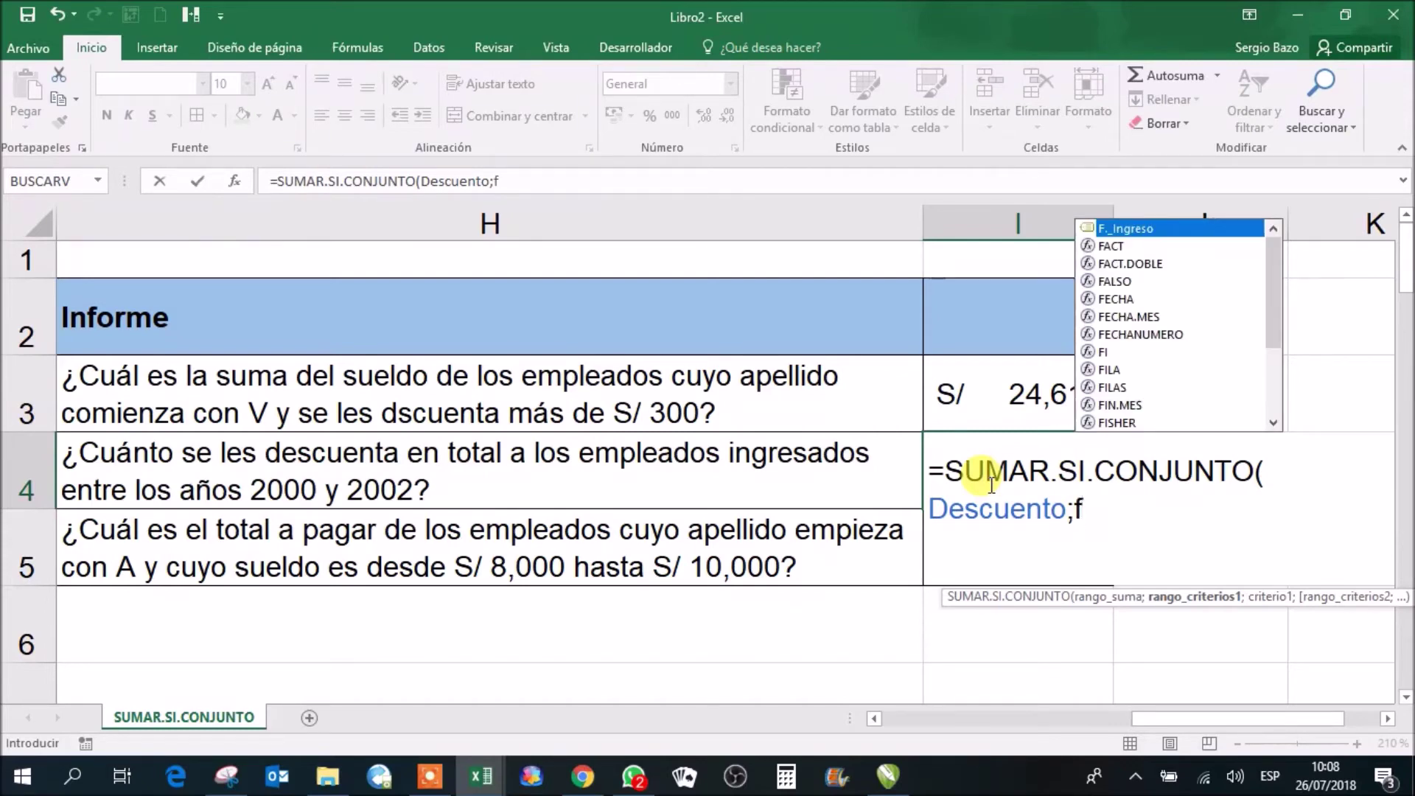
Step: Complete I4 with F._Ingreso criteria ">=1/1/2000" and "<=31/12/2002" and enter it
key("Tab")
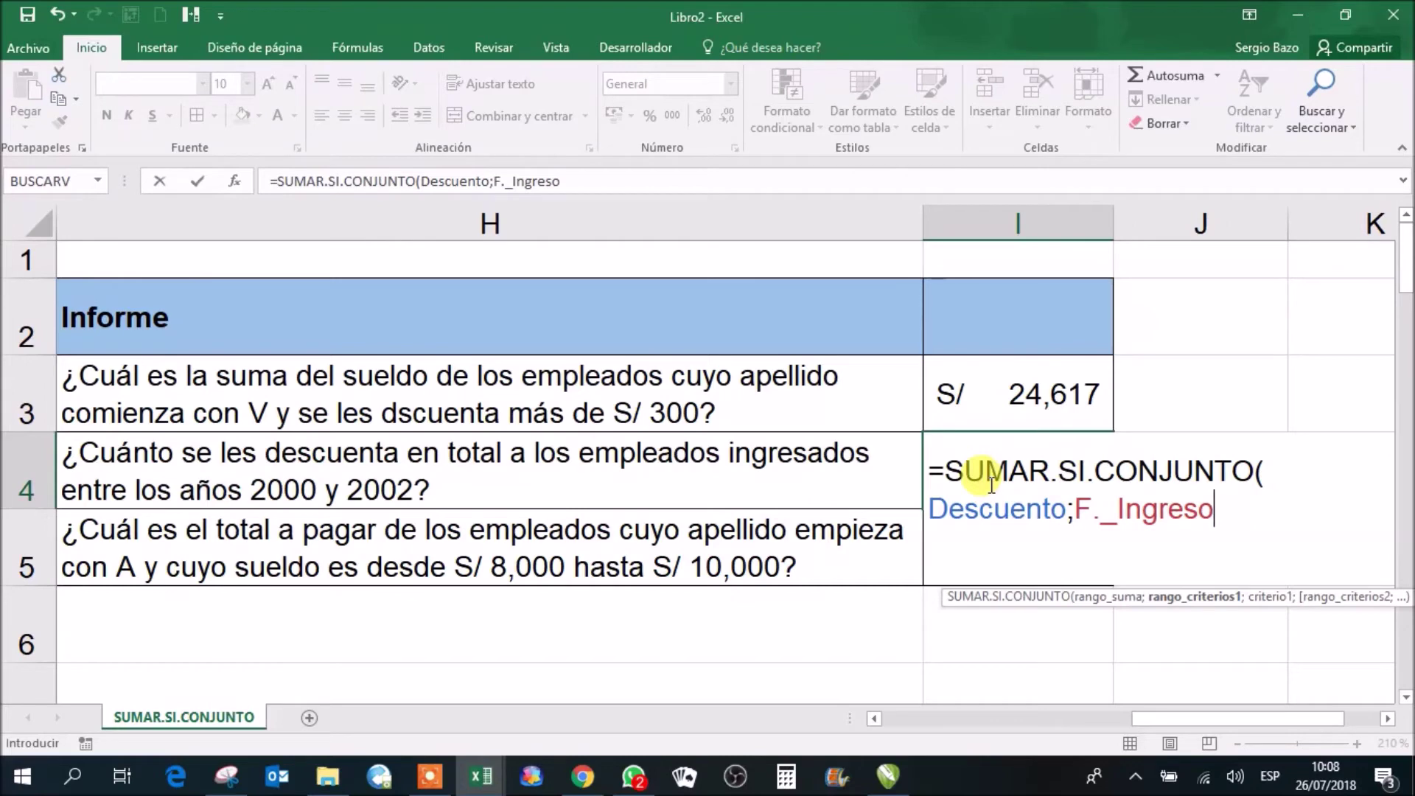
type(";\"")
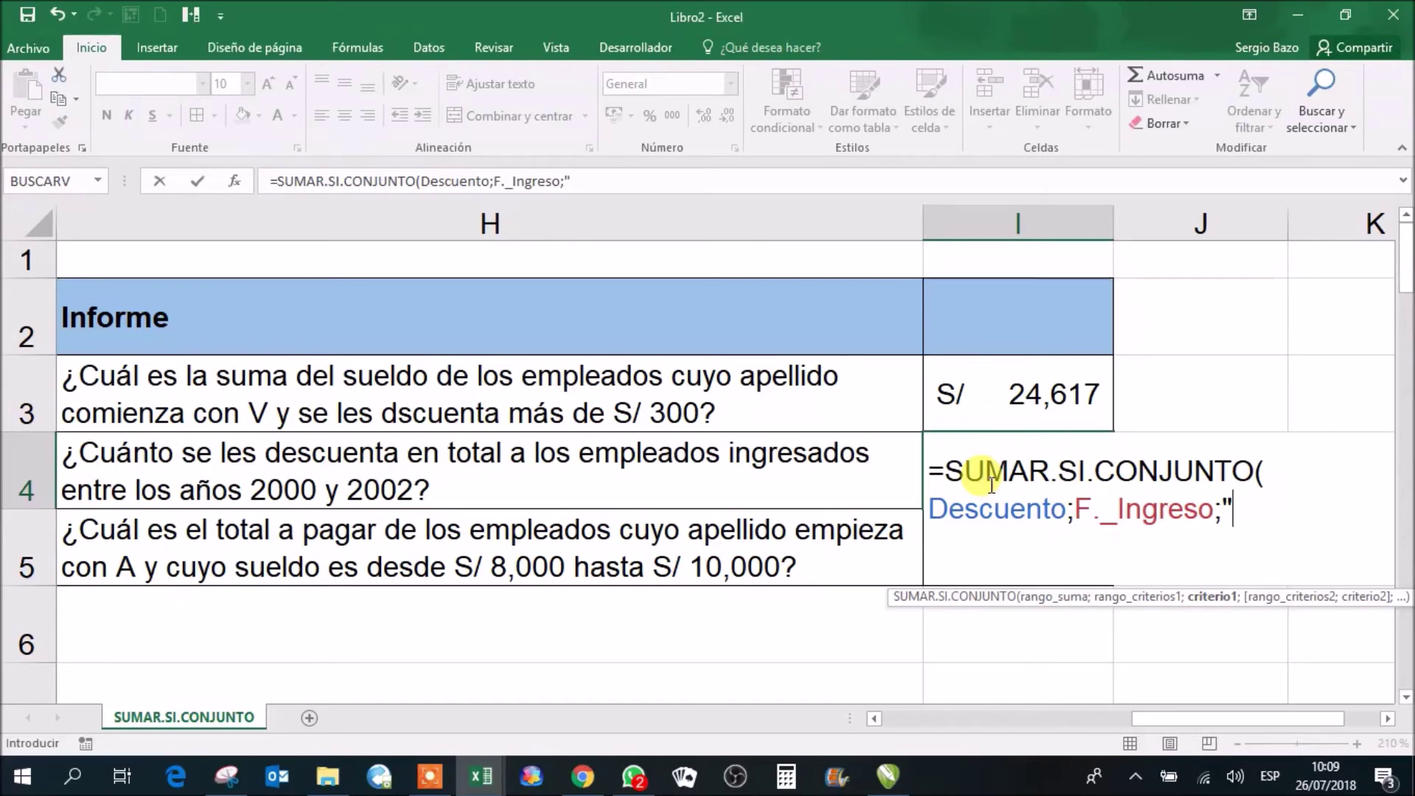
type(">=")
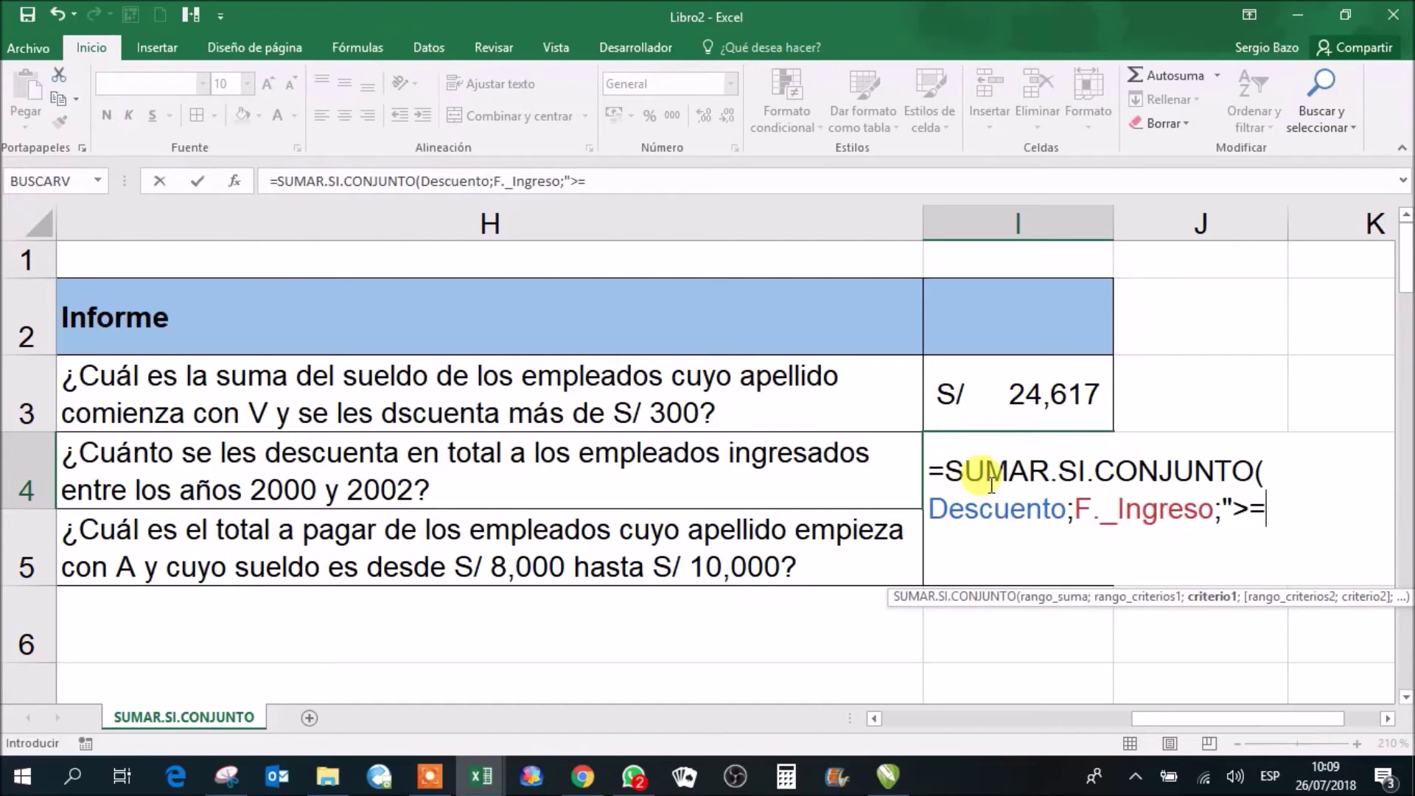
type("1/1")
type("/2000\"")
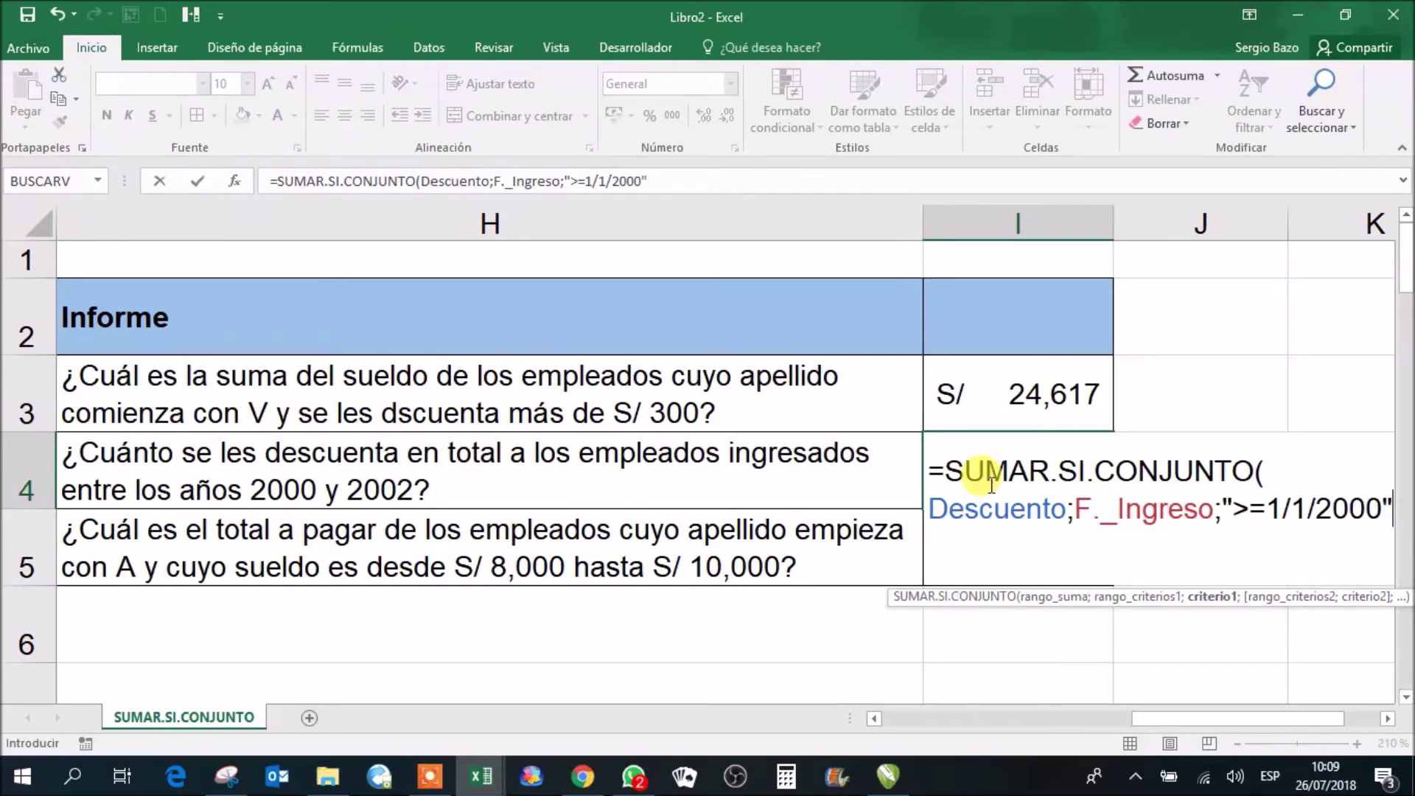
type(";")
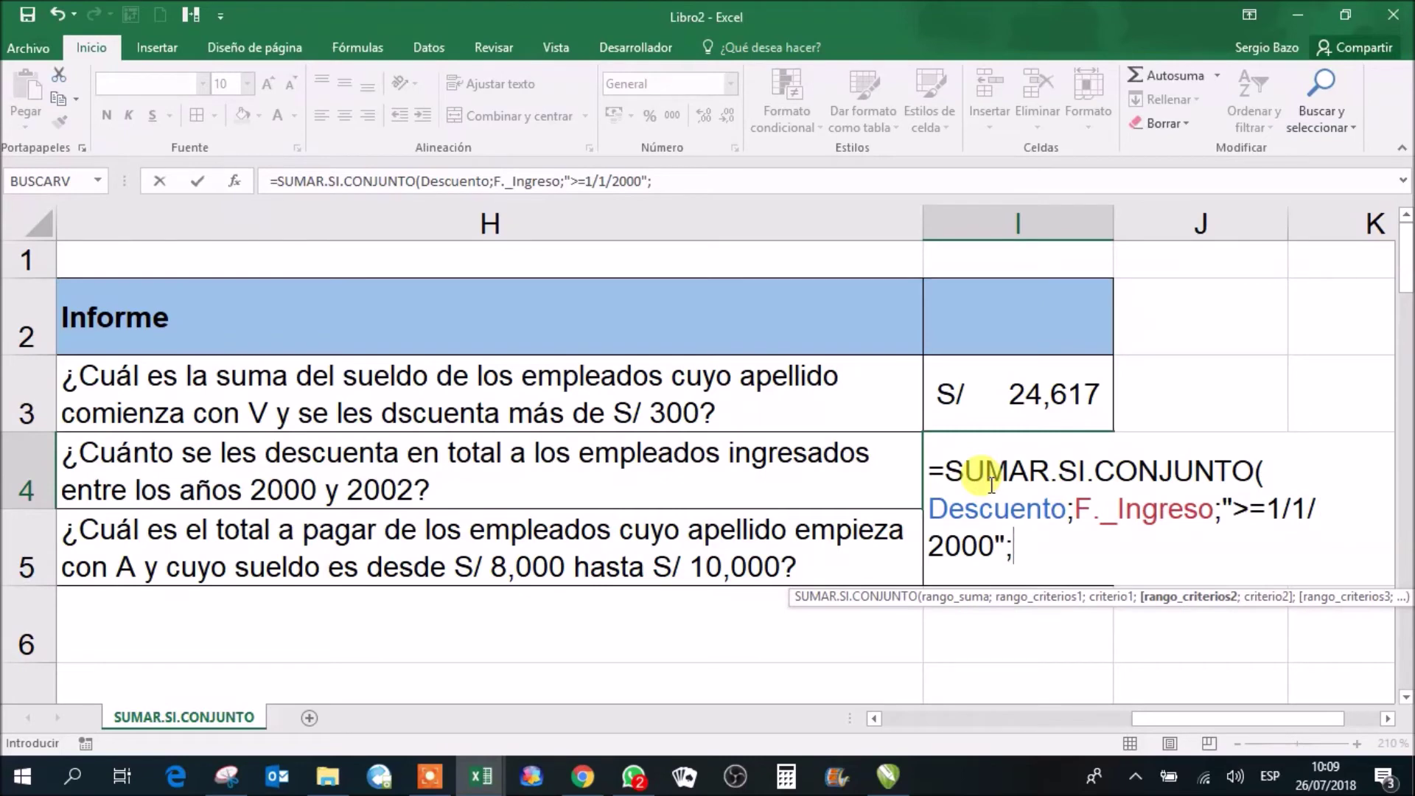
type("f")
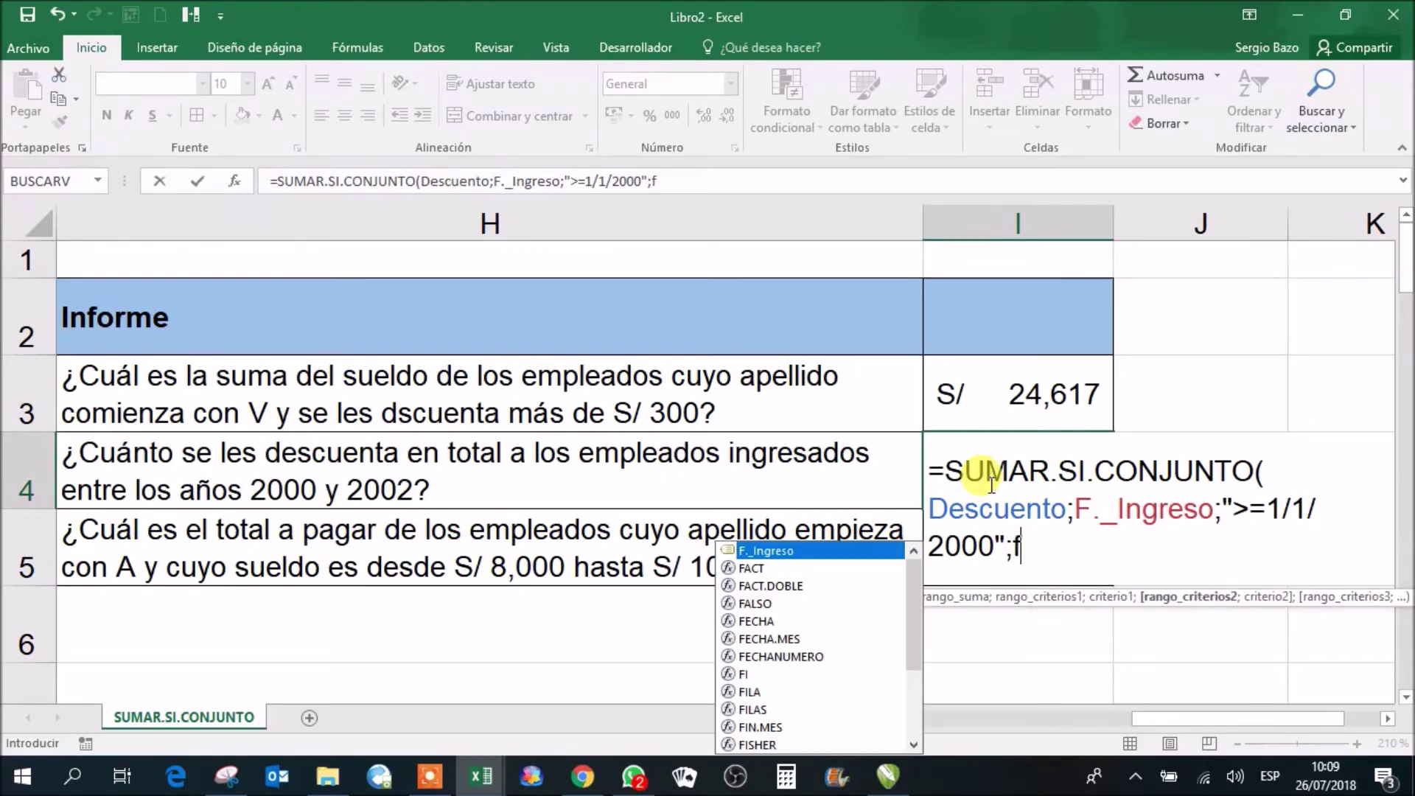
key("Tab")
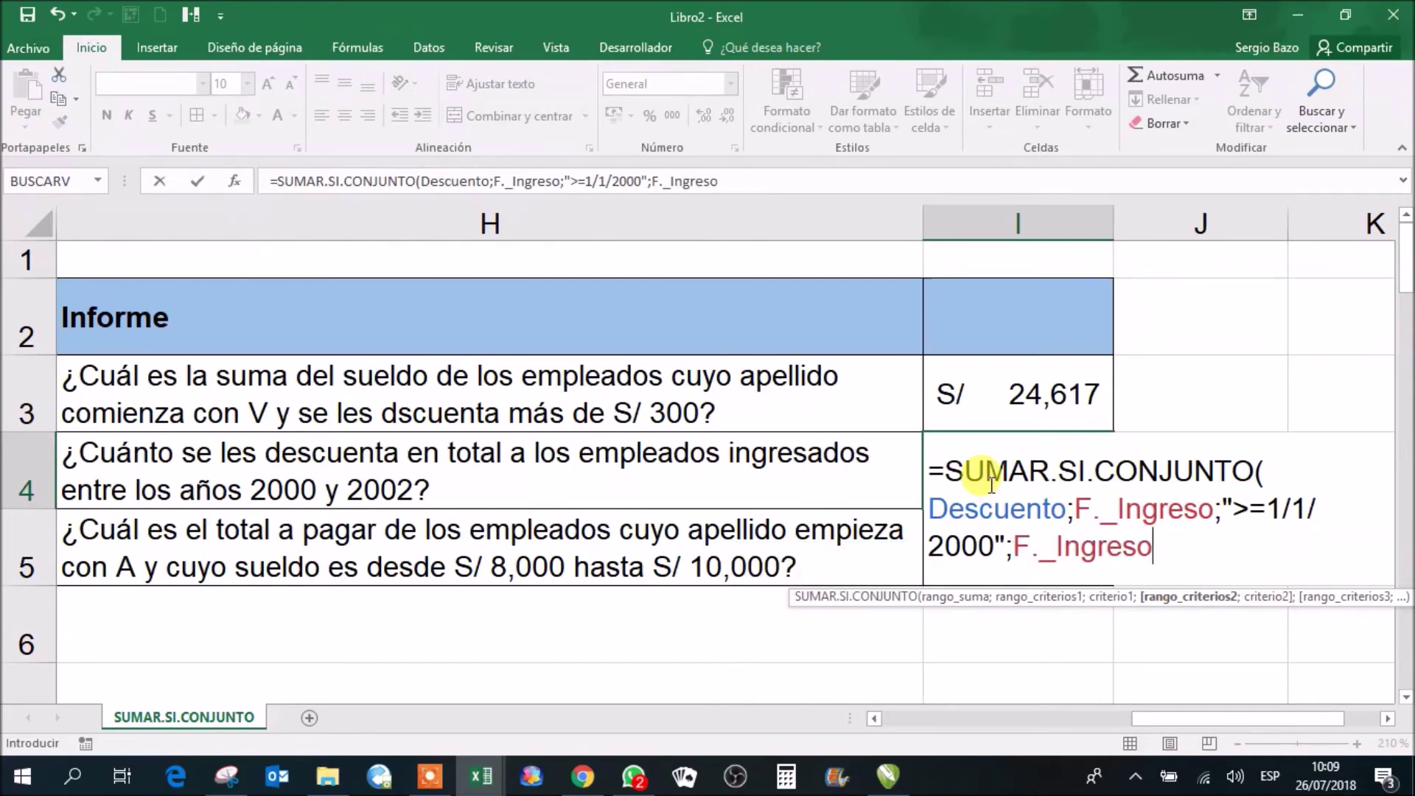
type(";")
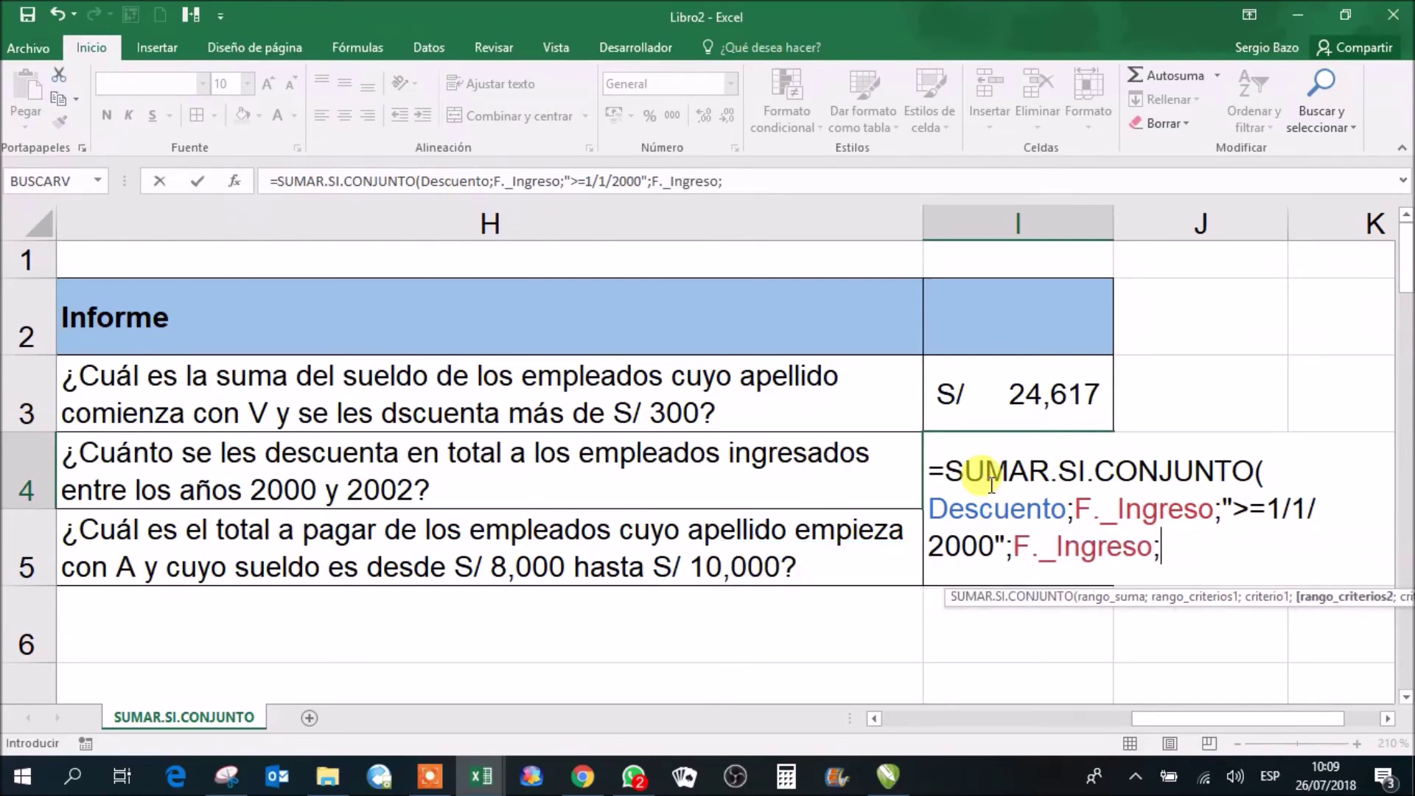
type("\"")
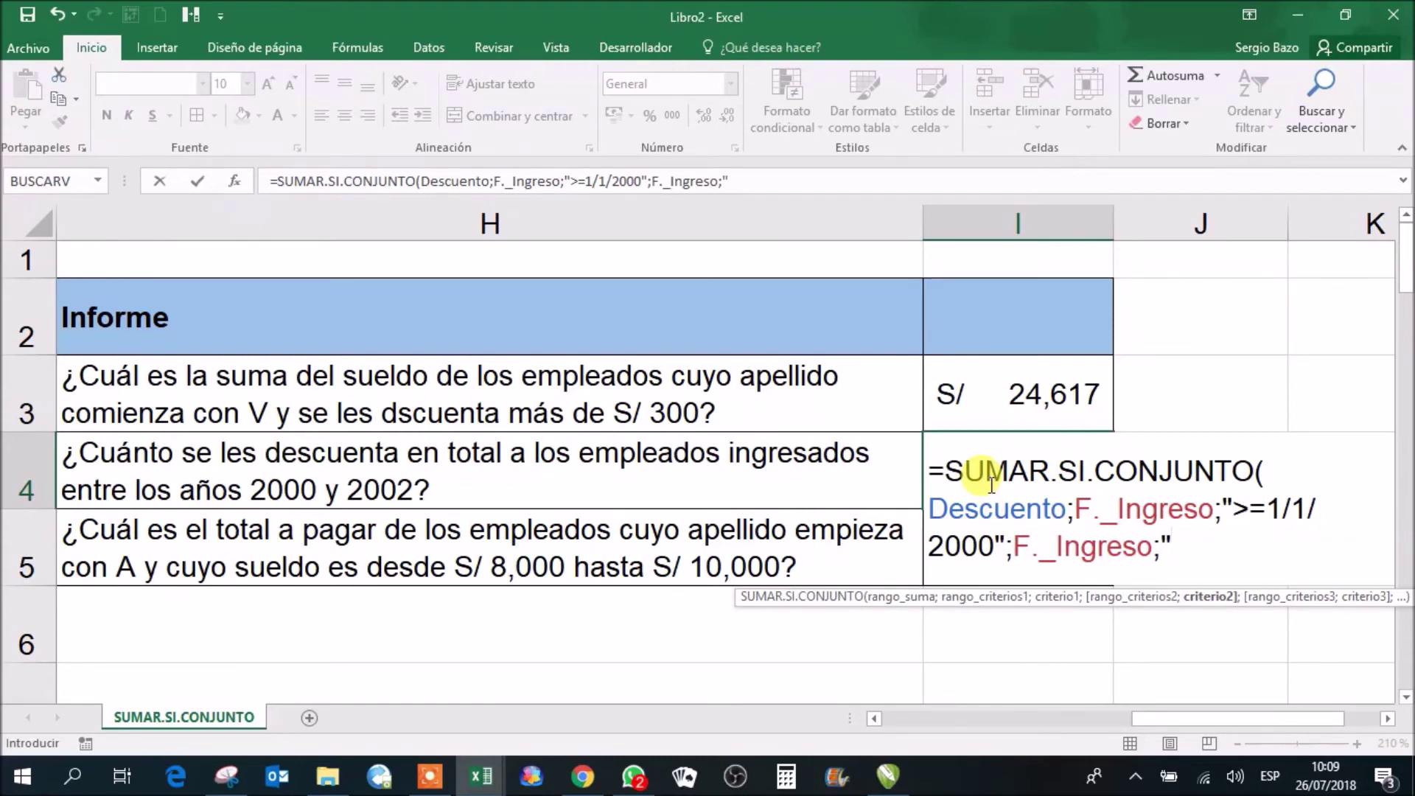
type("<")
type("31/12")
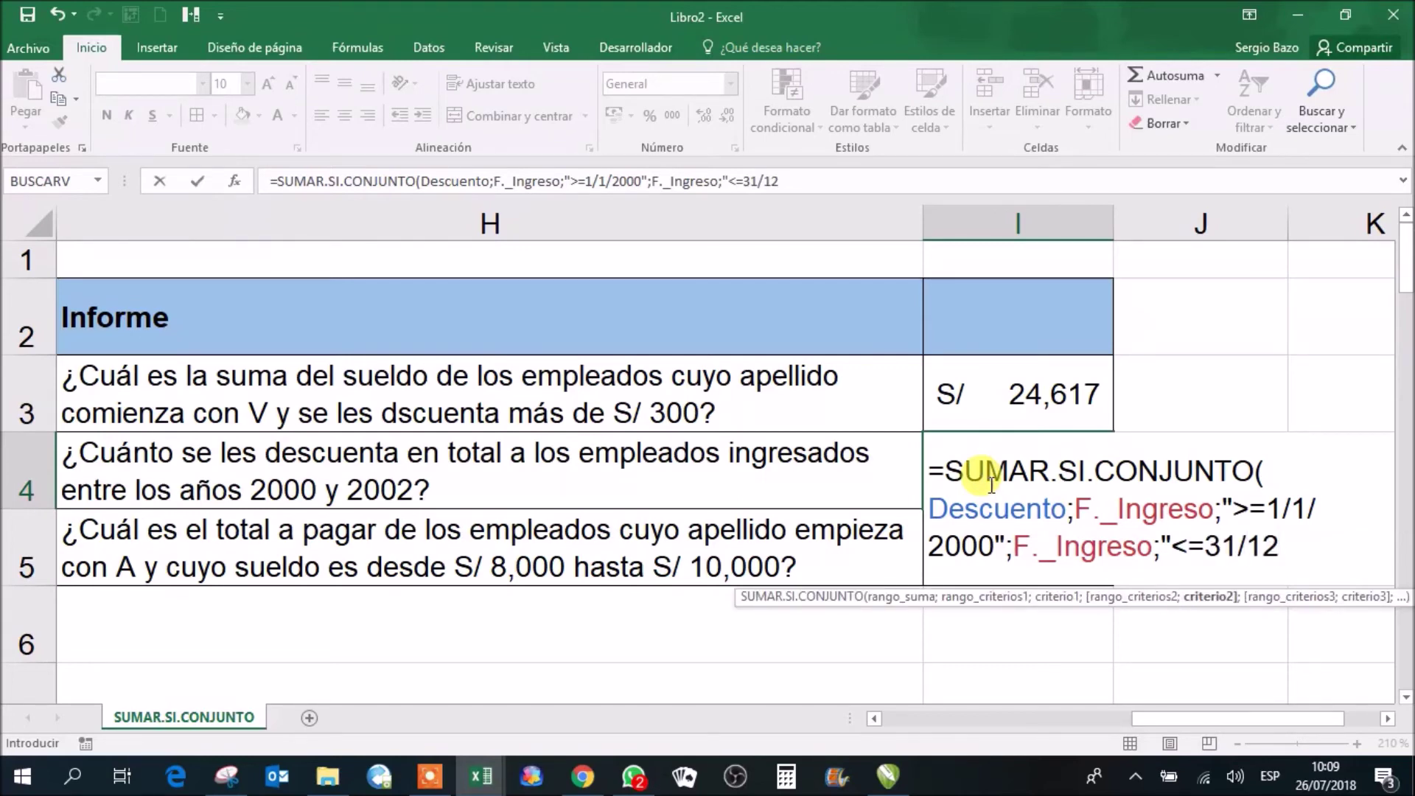
type("/")
type("2002")
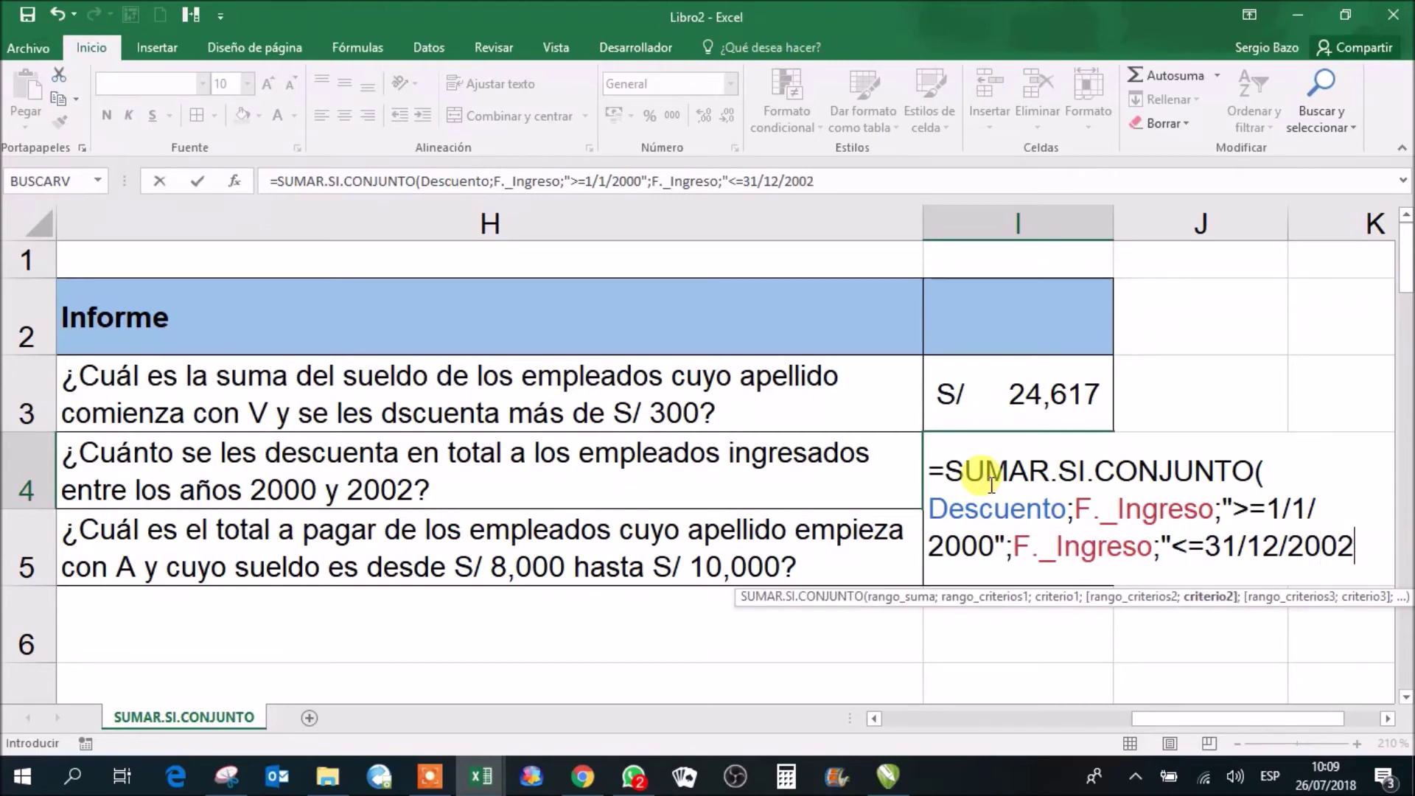
type("\"")
type(")")
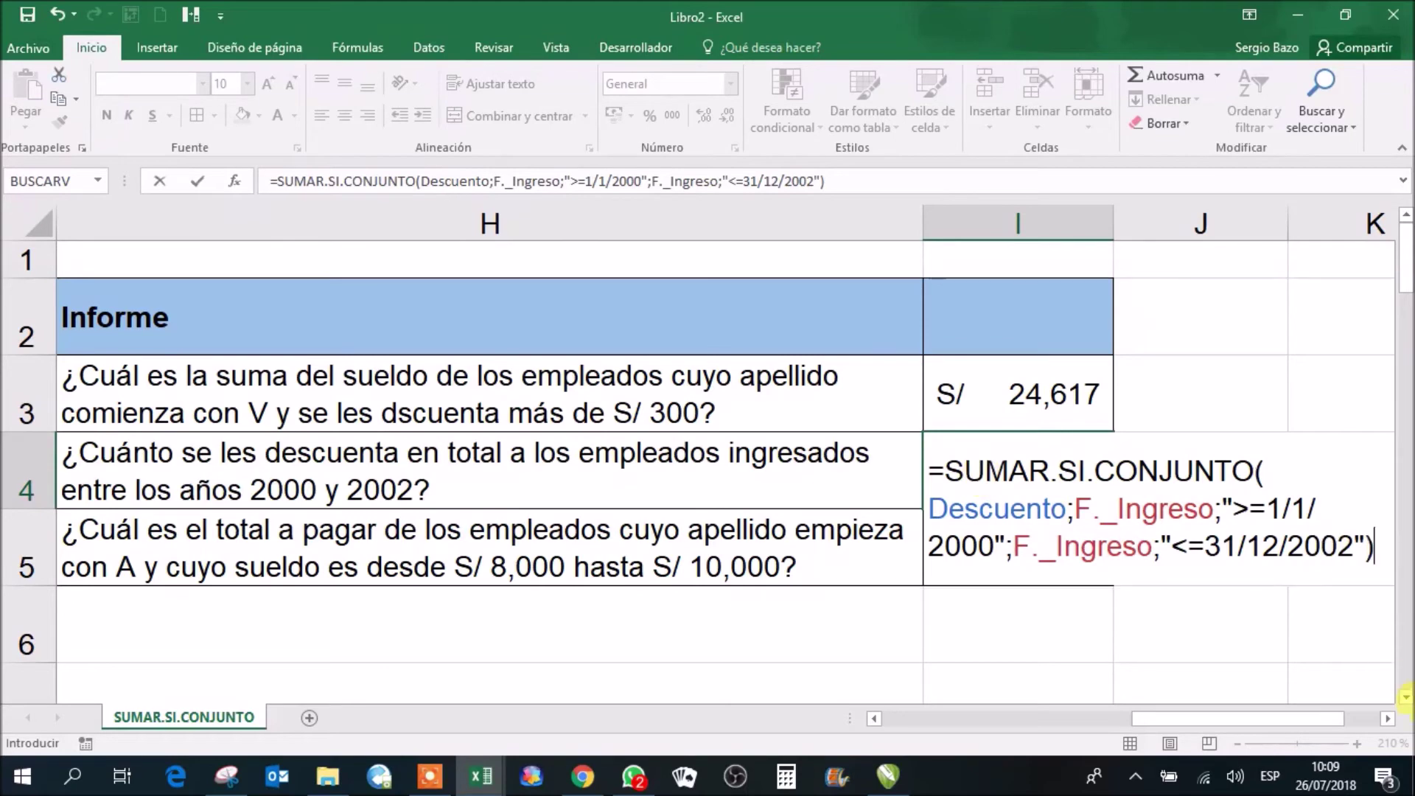
left_click(1388, 718)
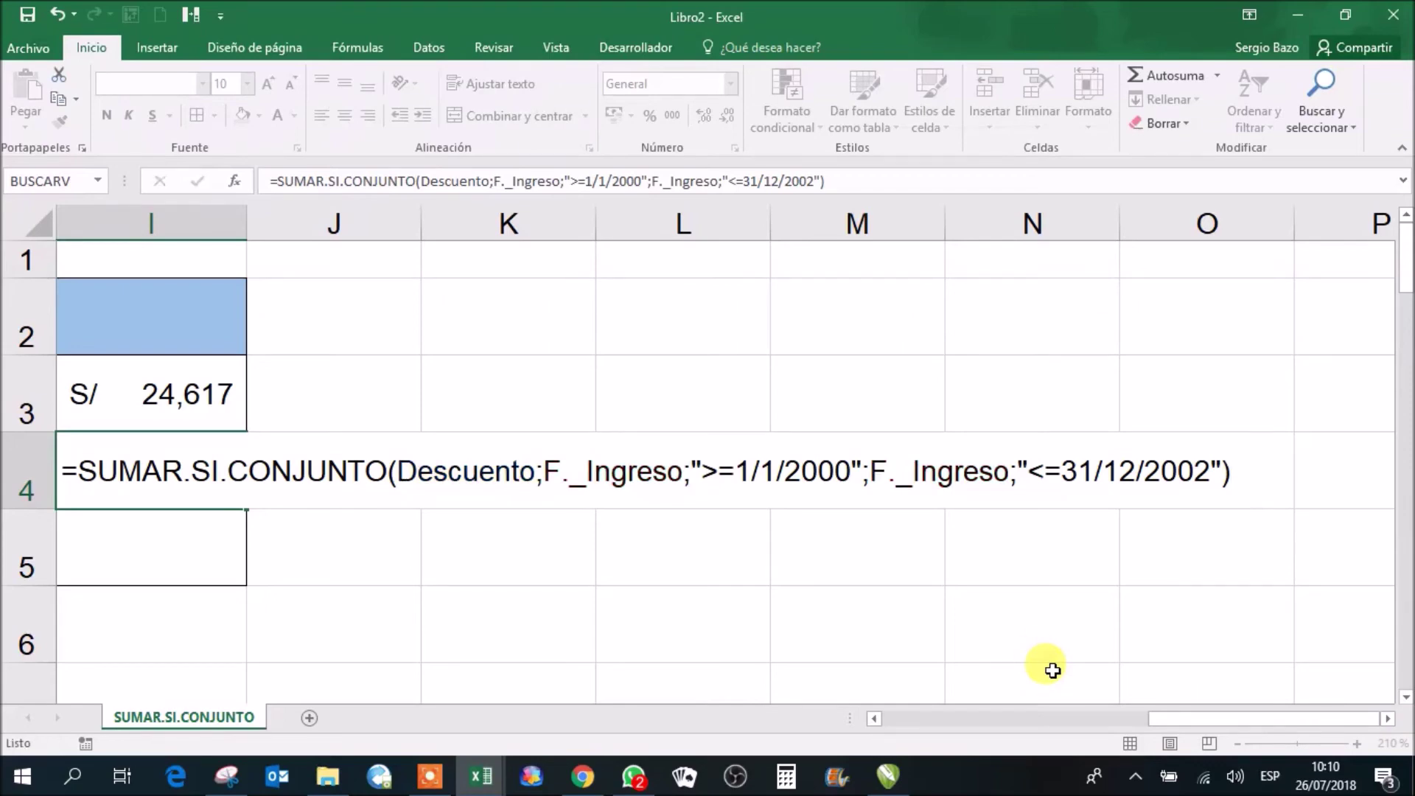
key("Return")
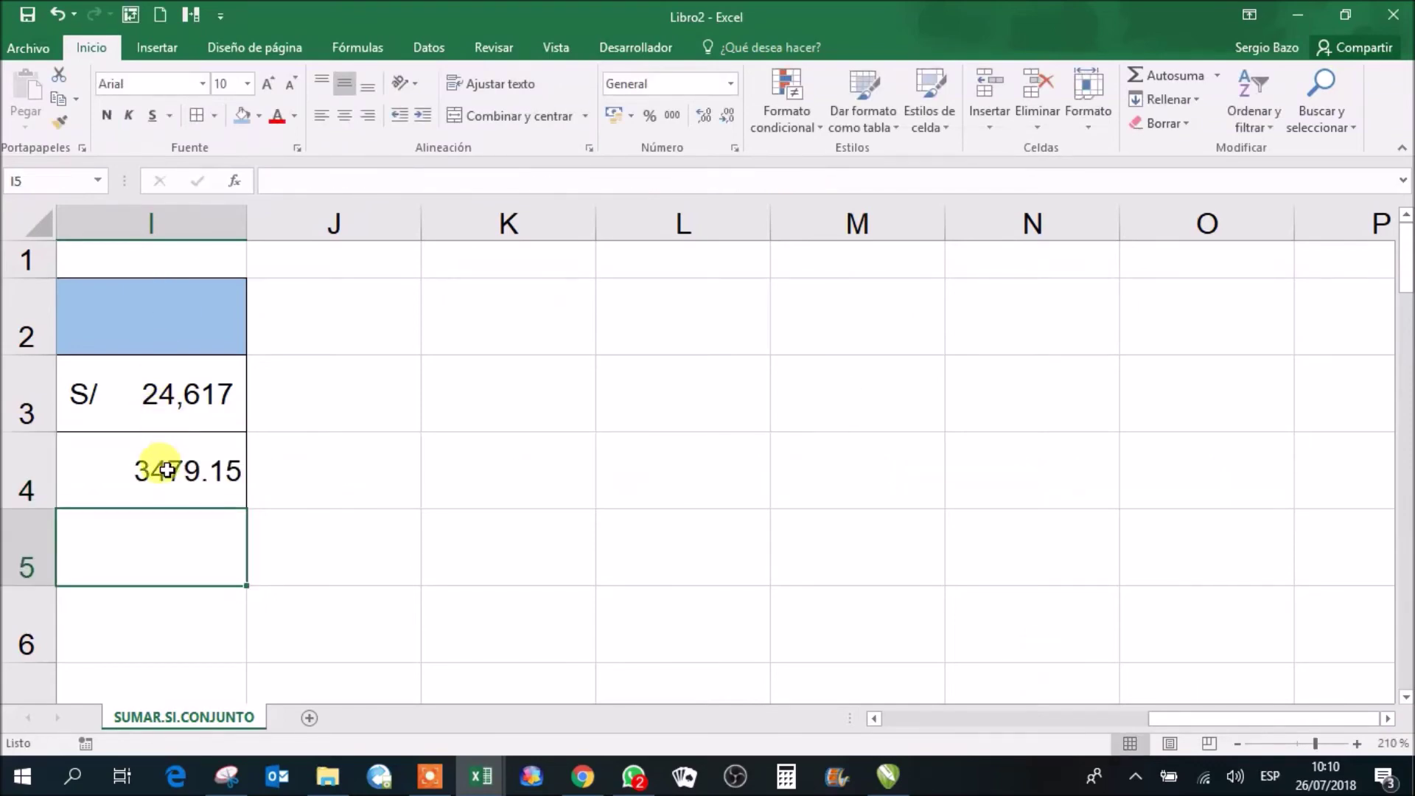
Step: Apply the S/ accounting format to I4 so it shows S/ 3,479.15
left_click(154, 468)
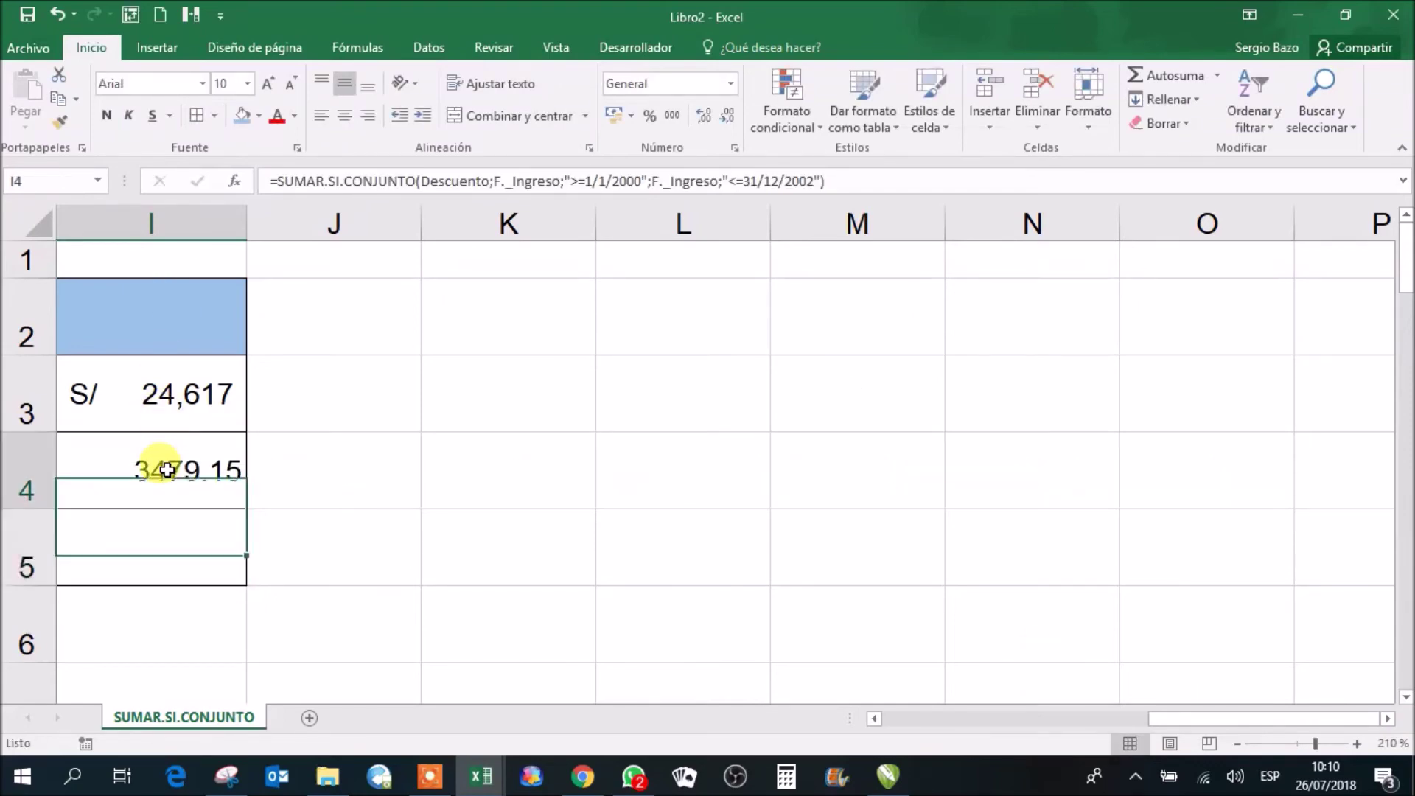
left_click(616, 116)
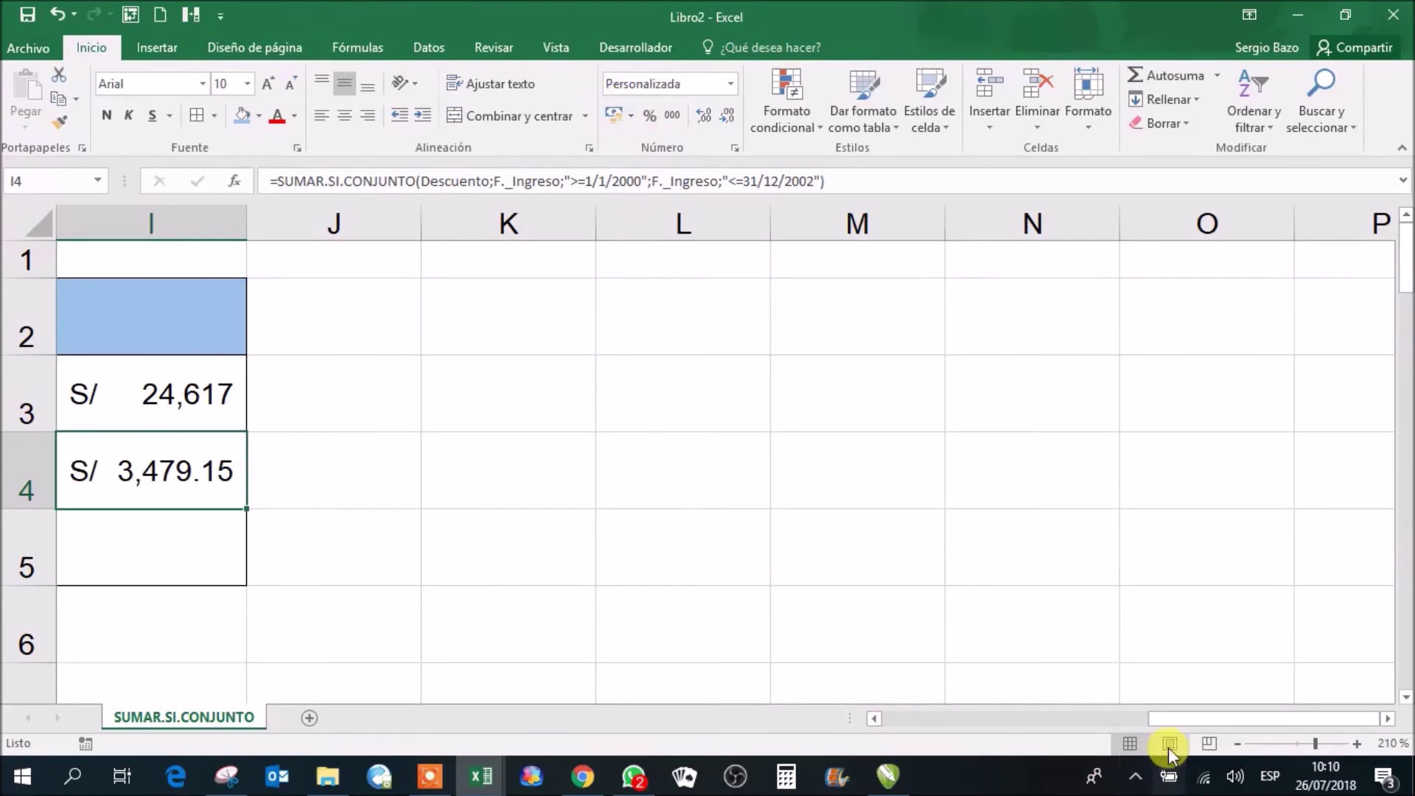
left_click(874, 718)
left_click(874, 720)
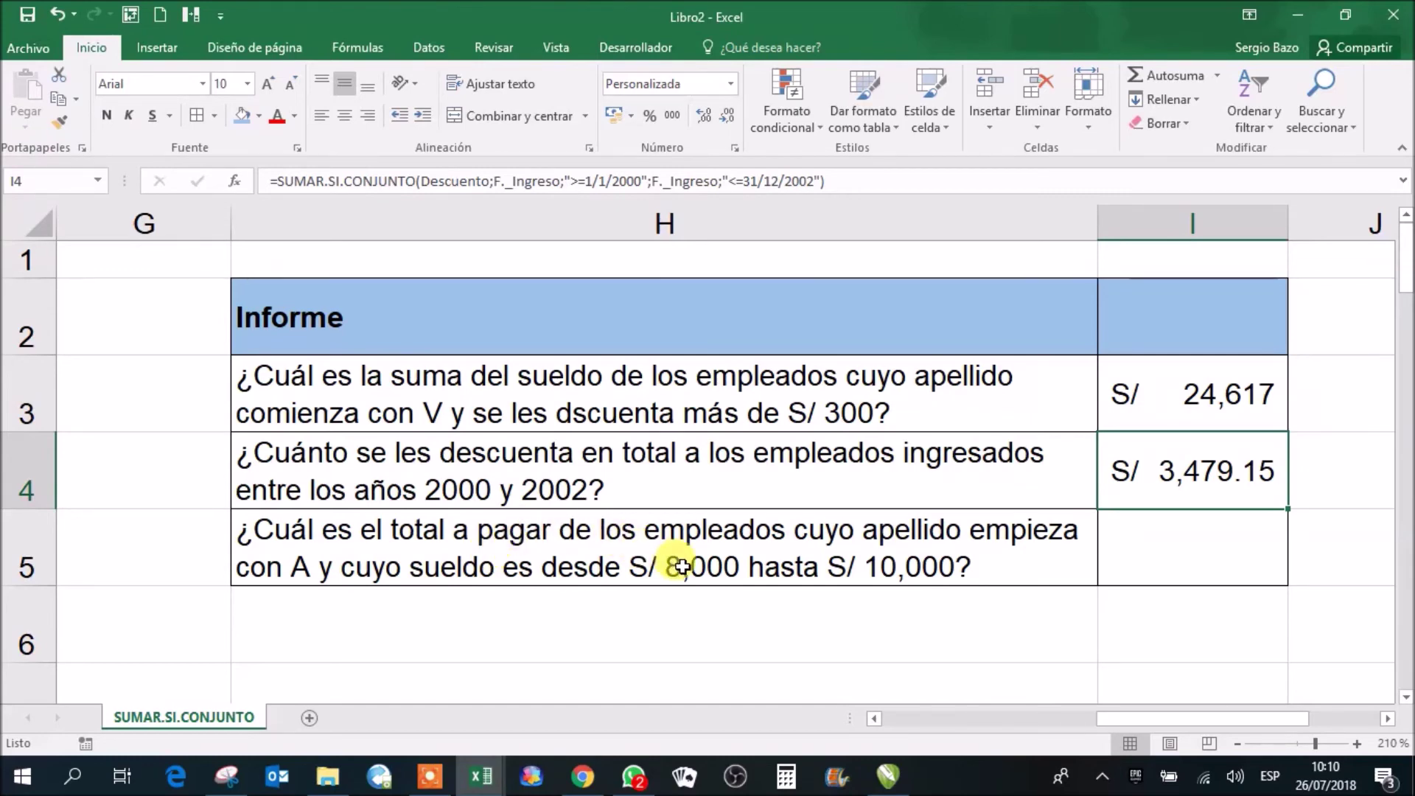
left_click(1178, 550)
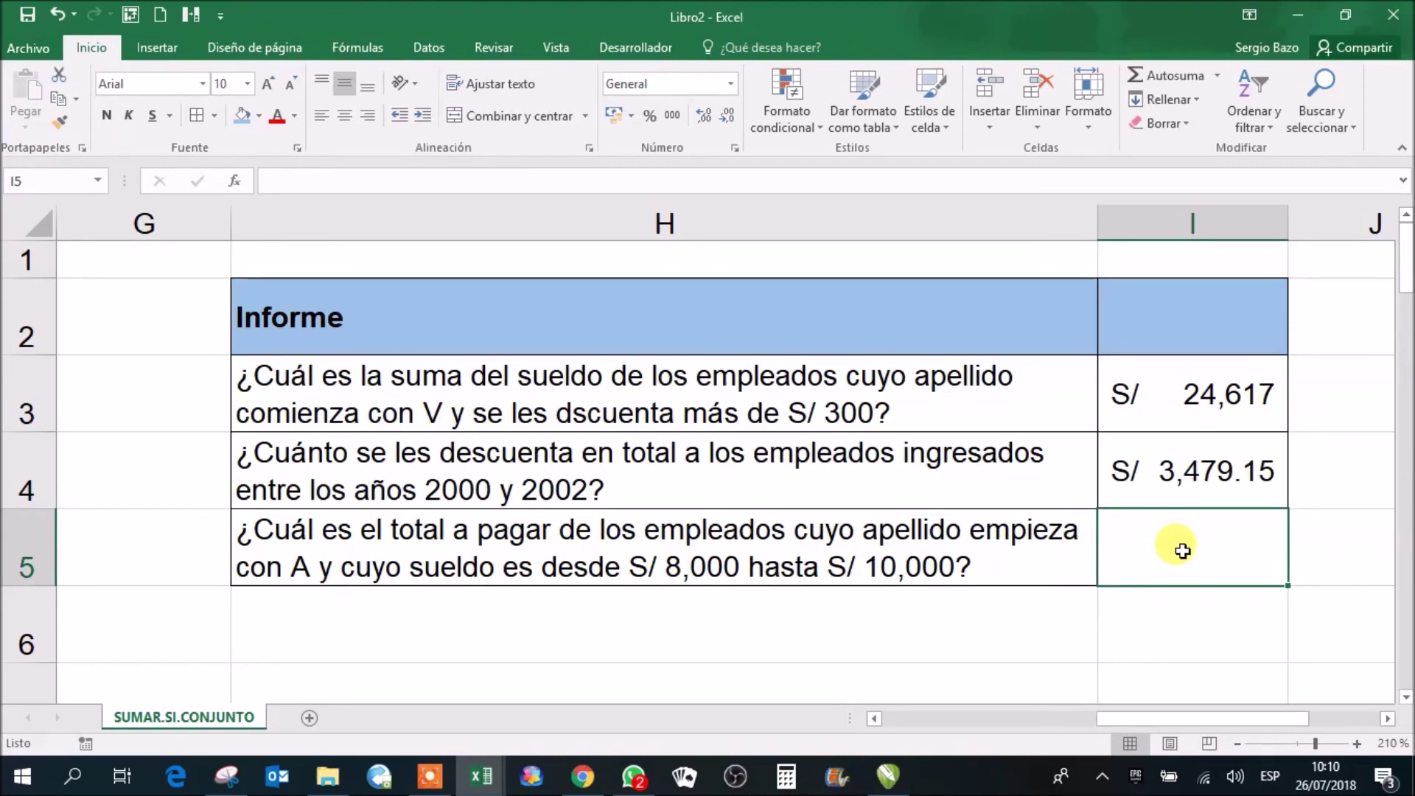
Step: Start the I5 formula =SUMAR.SI.CONJUNTO(Total_a_pagar; summing the total to pay
type("=sumar")
key("Down")
key("Tab")
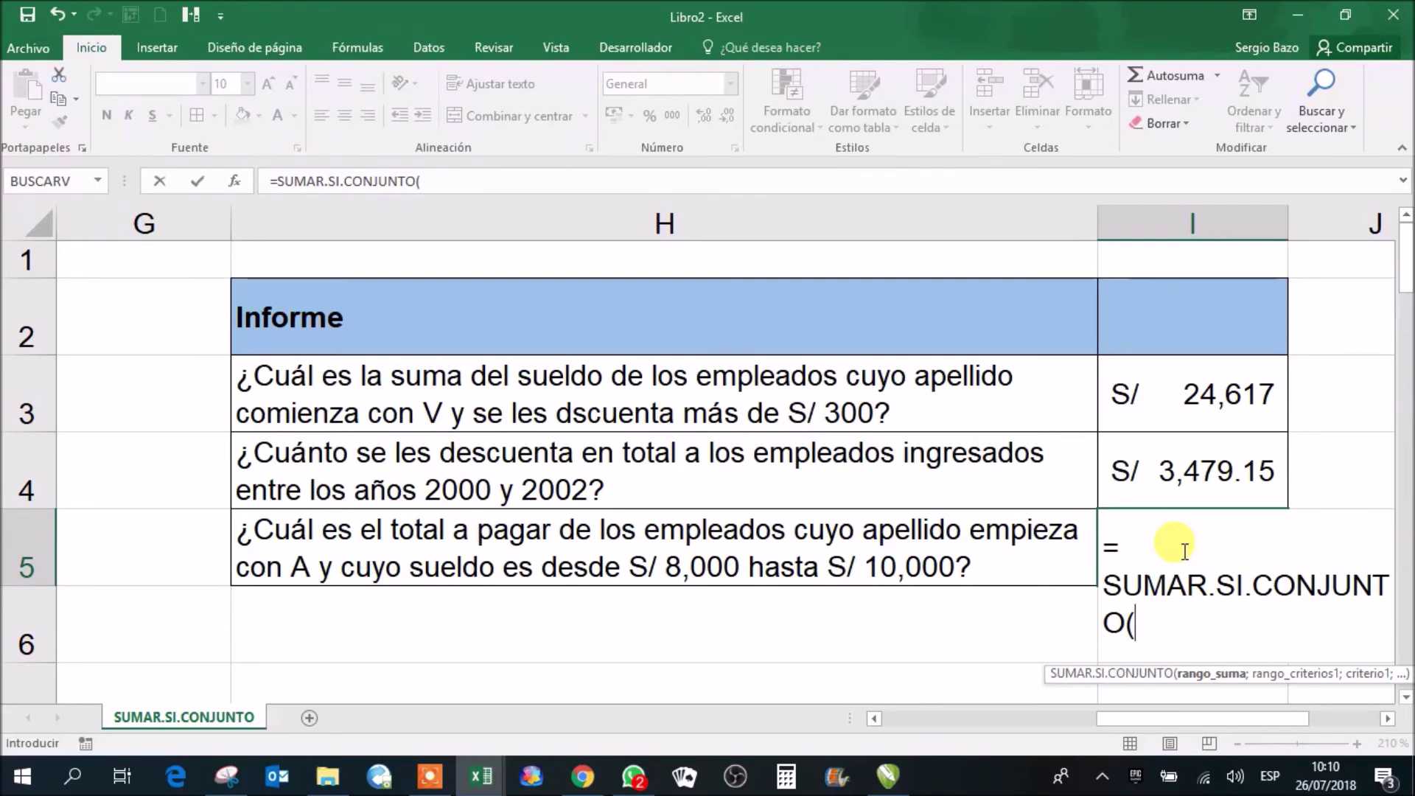
type("tot")
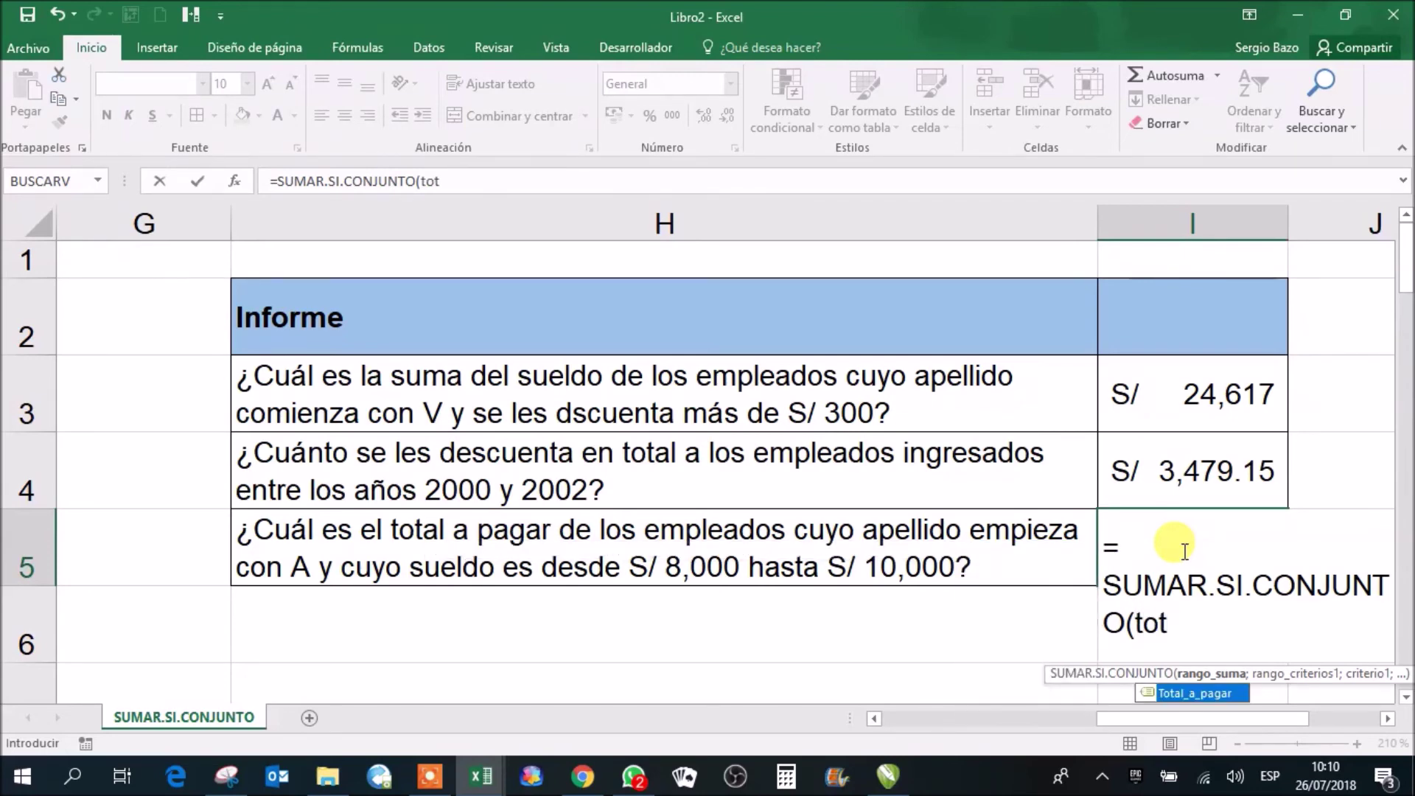
key("Tab")
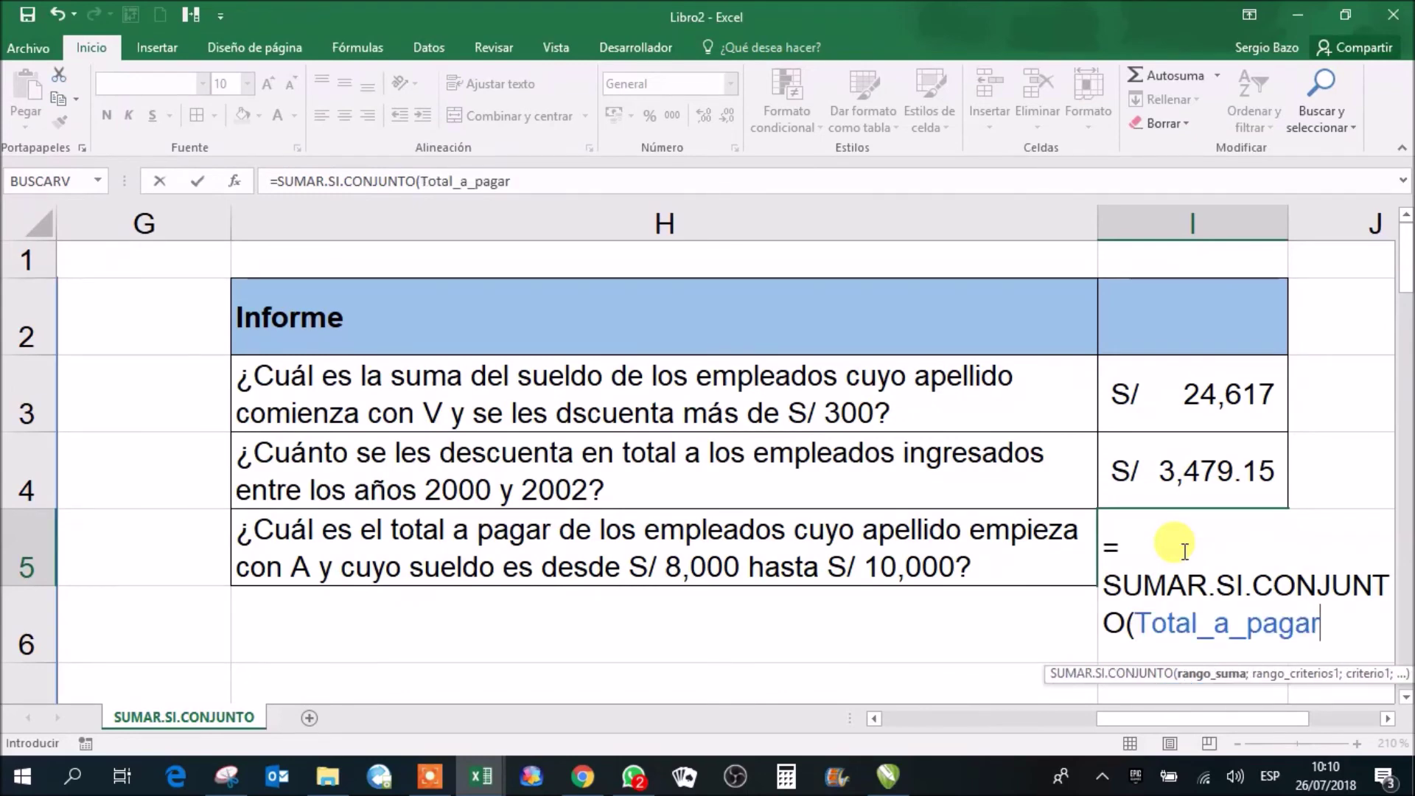
type(";")
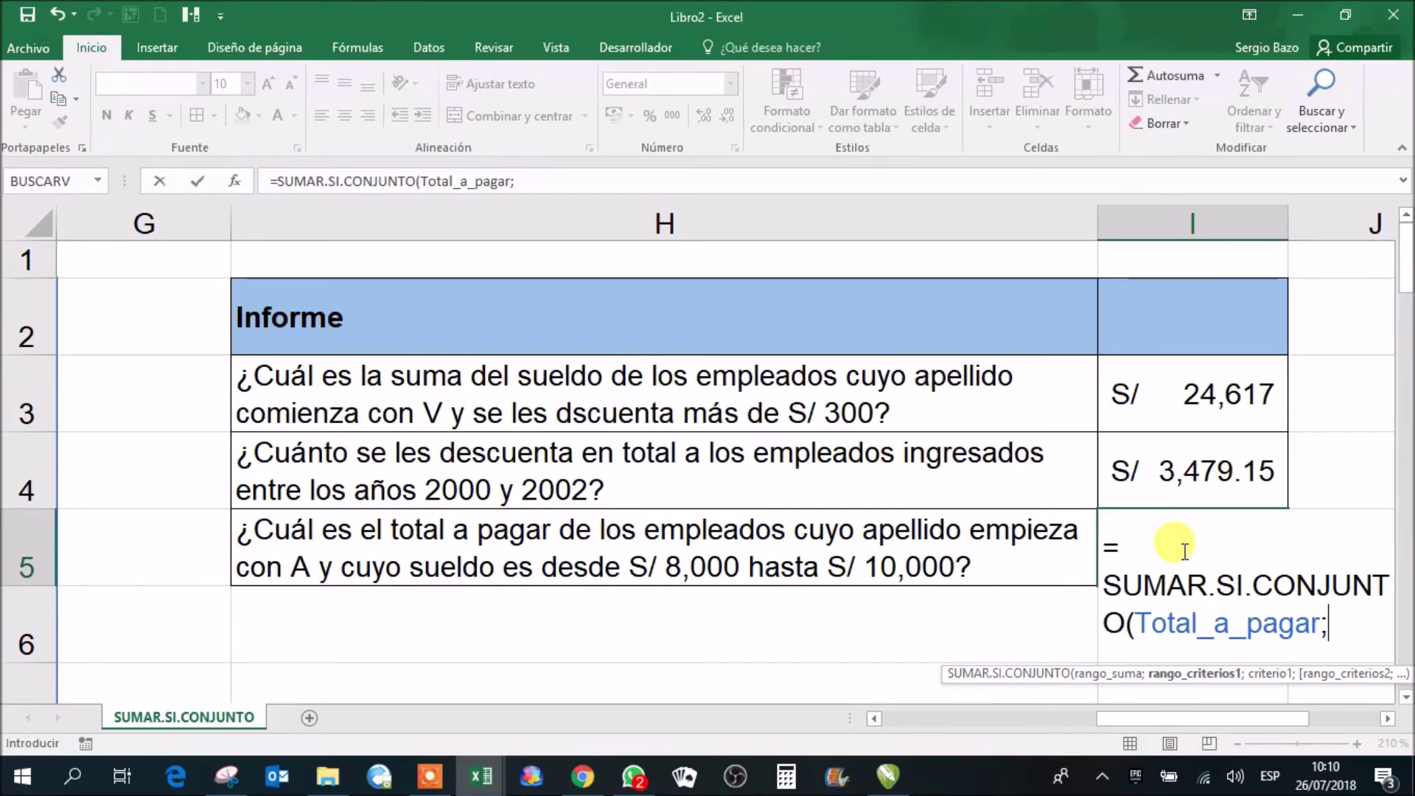
Step: Add Apellidos with criterion "a*" and Sueldo with >=8000 to the I5 formula
type("ape")
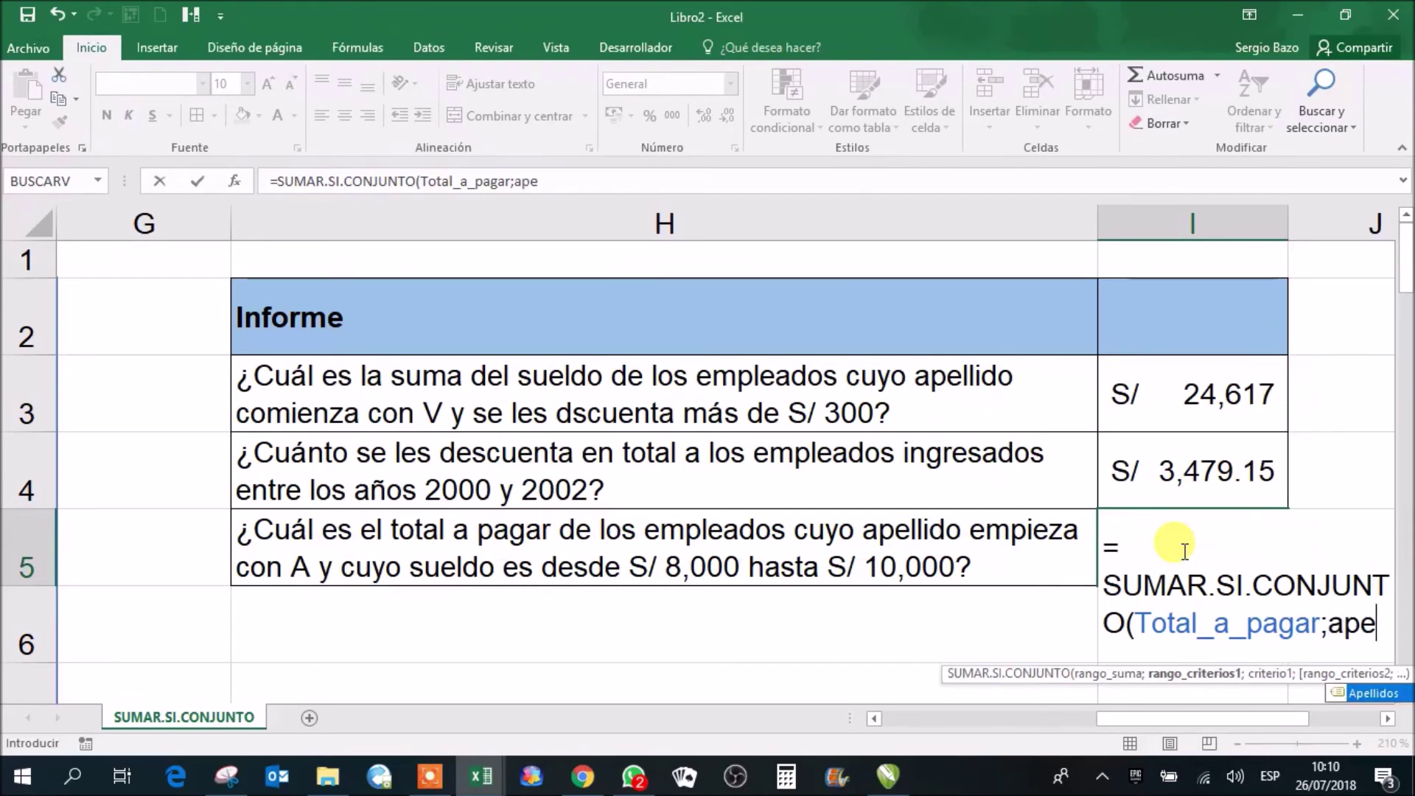
key("Tab")
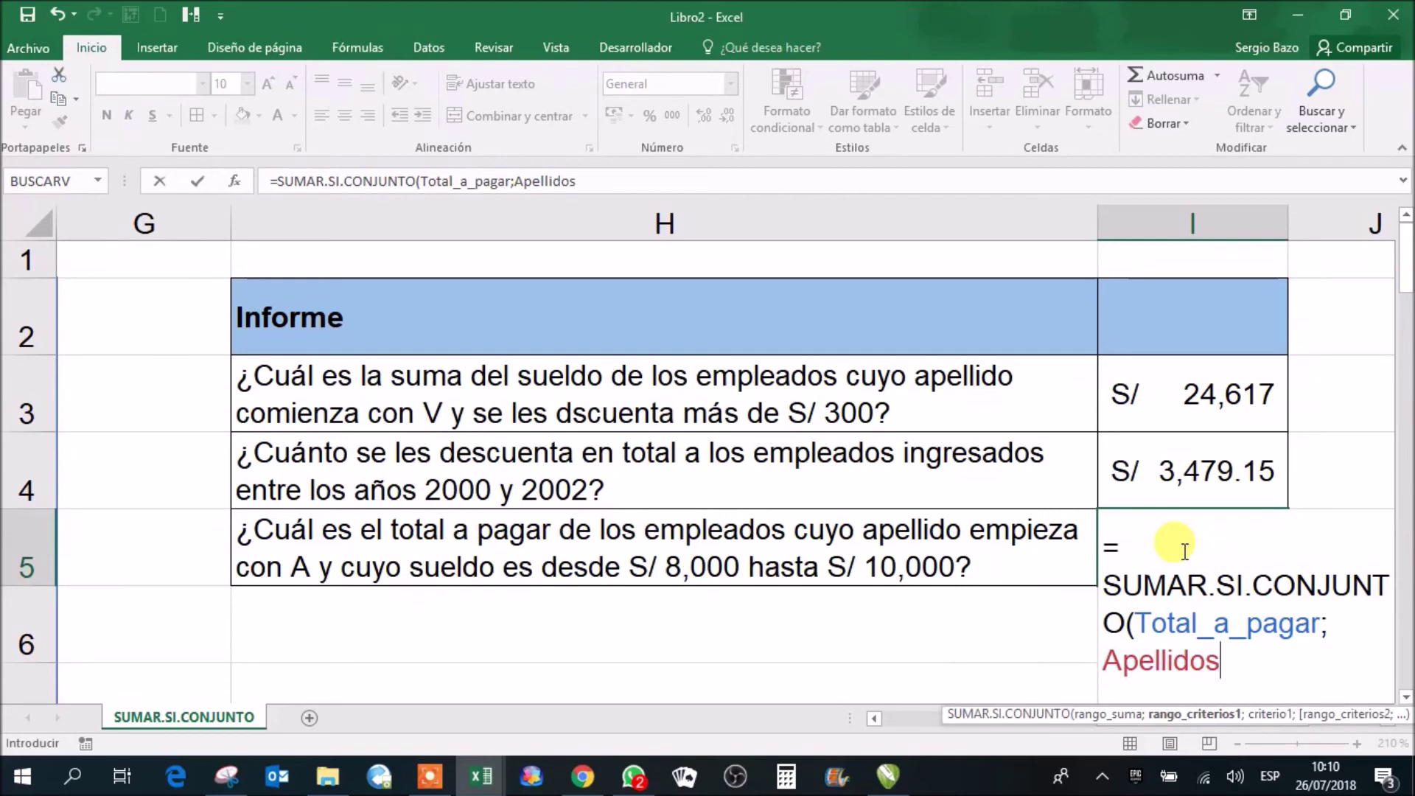
type(";\"")
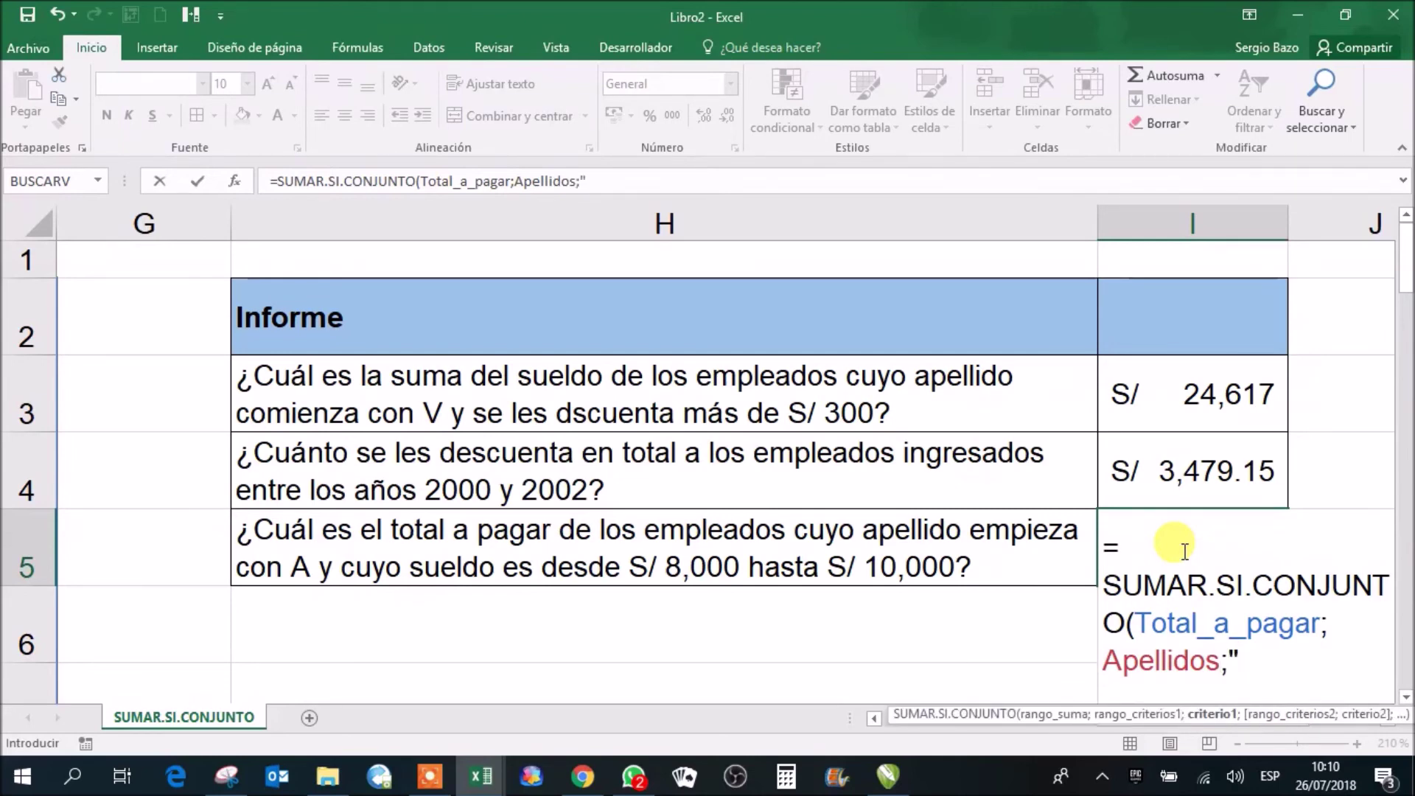
type("a")
type("*\"")
type(";")
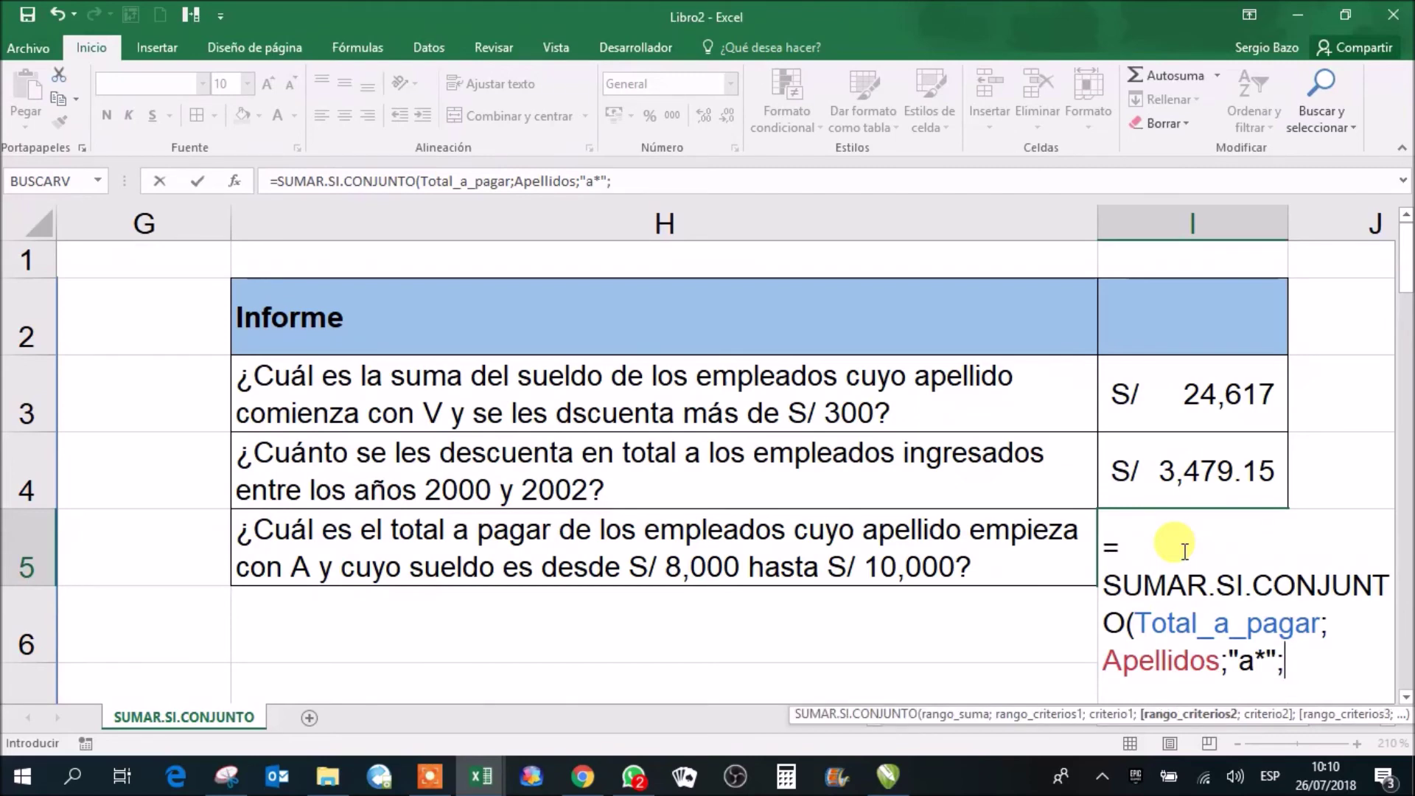
type("s")
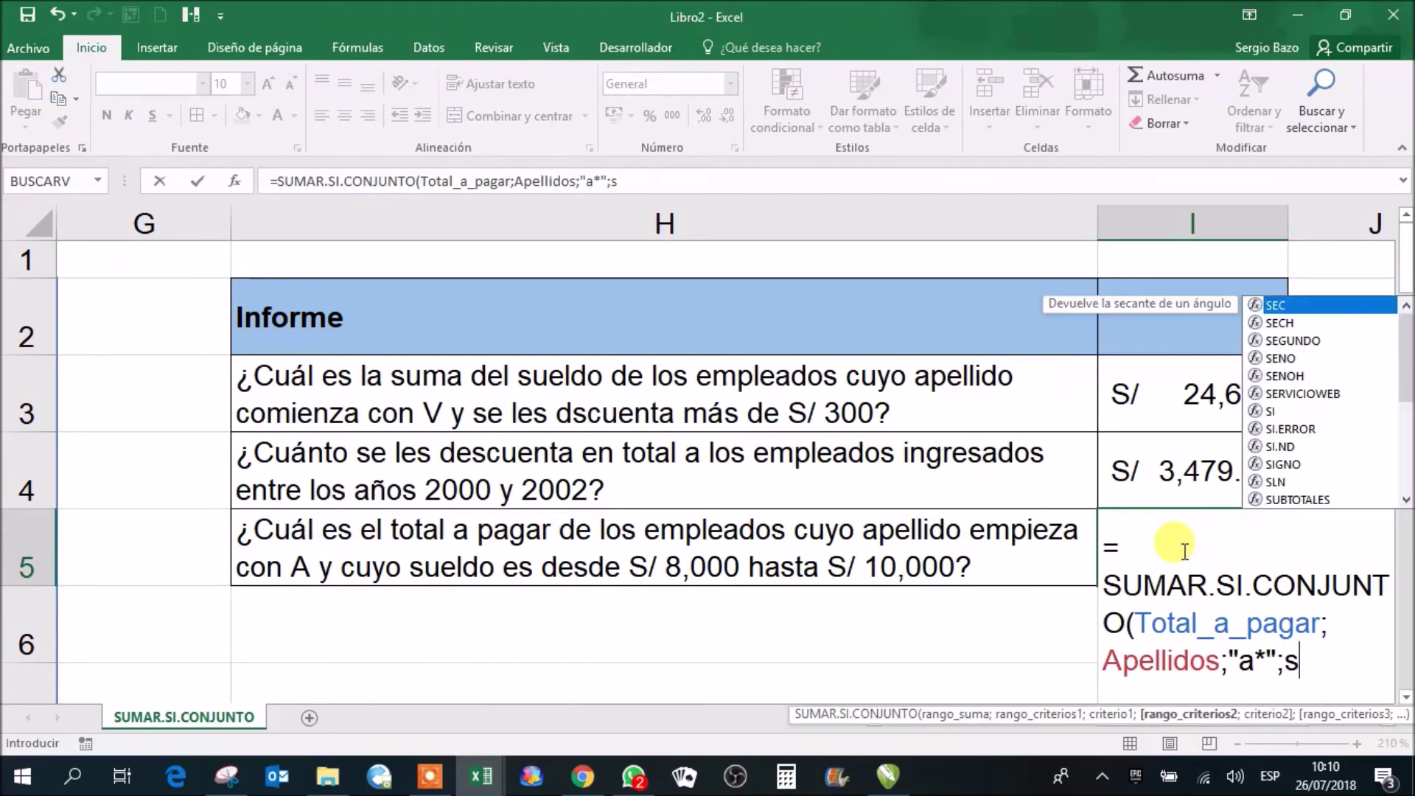
type("uel")
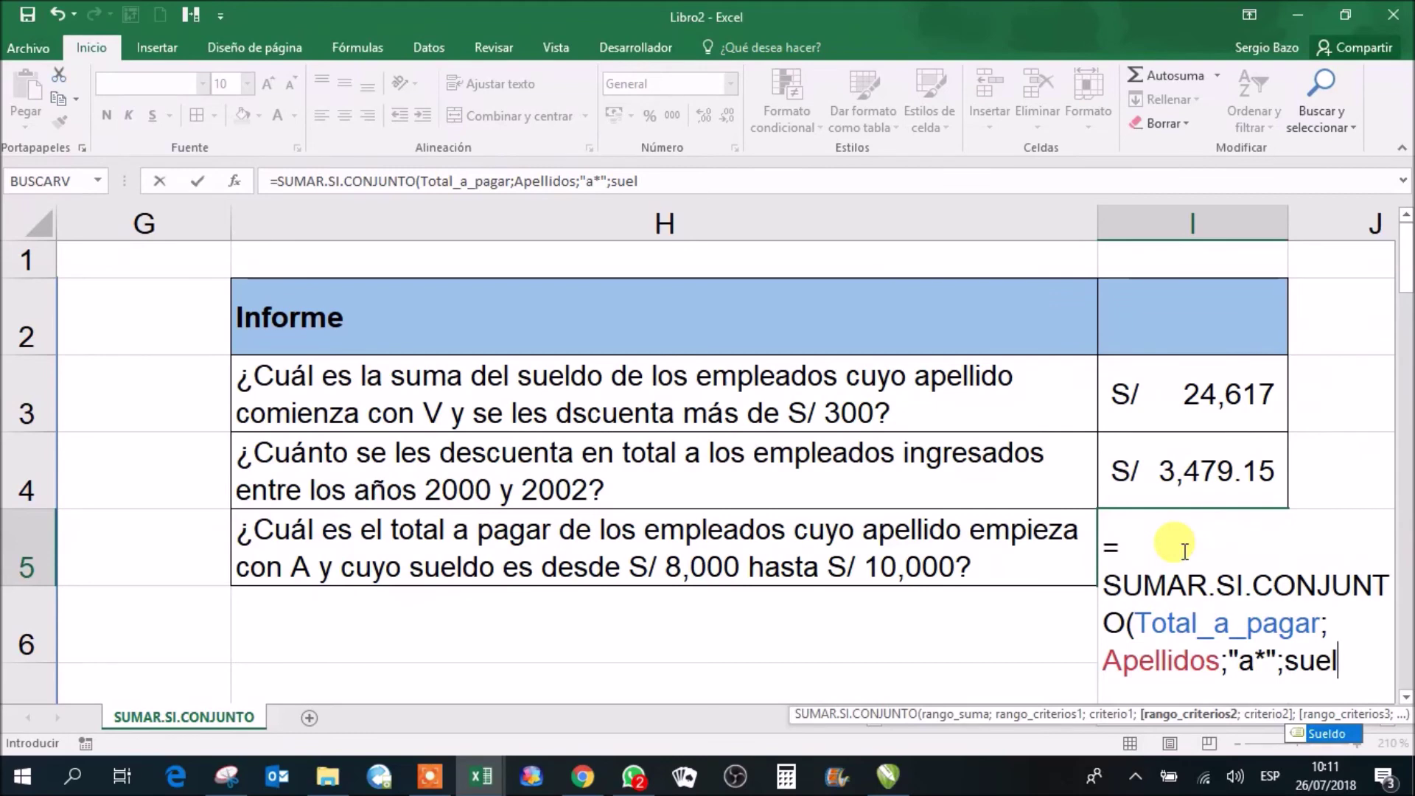
key("Tab")
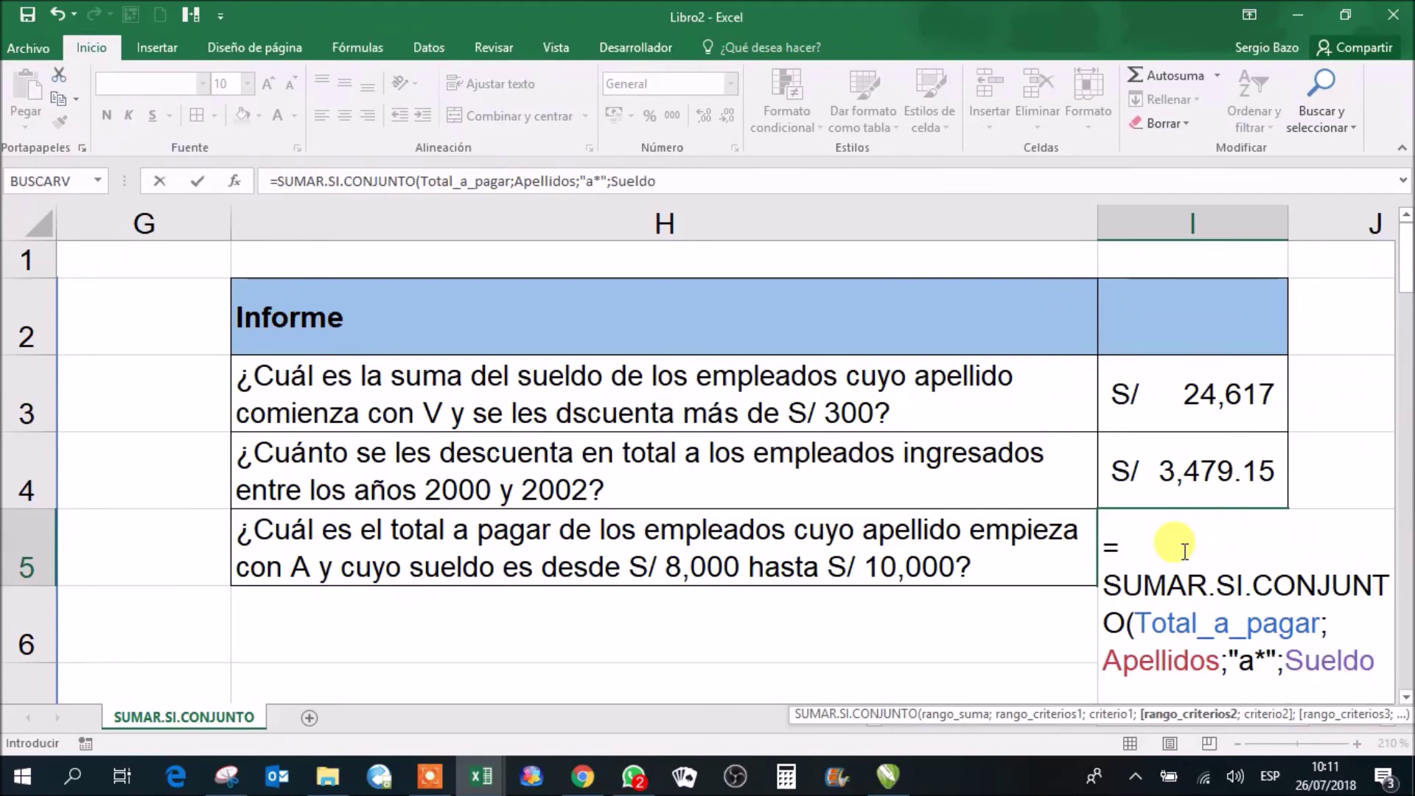
type(";")
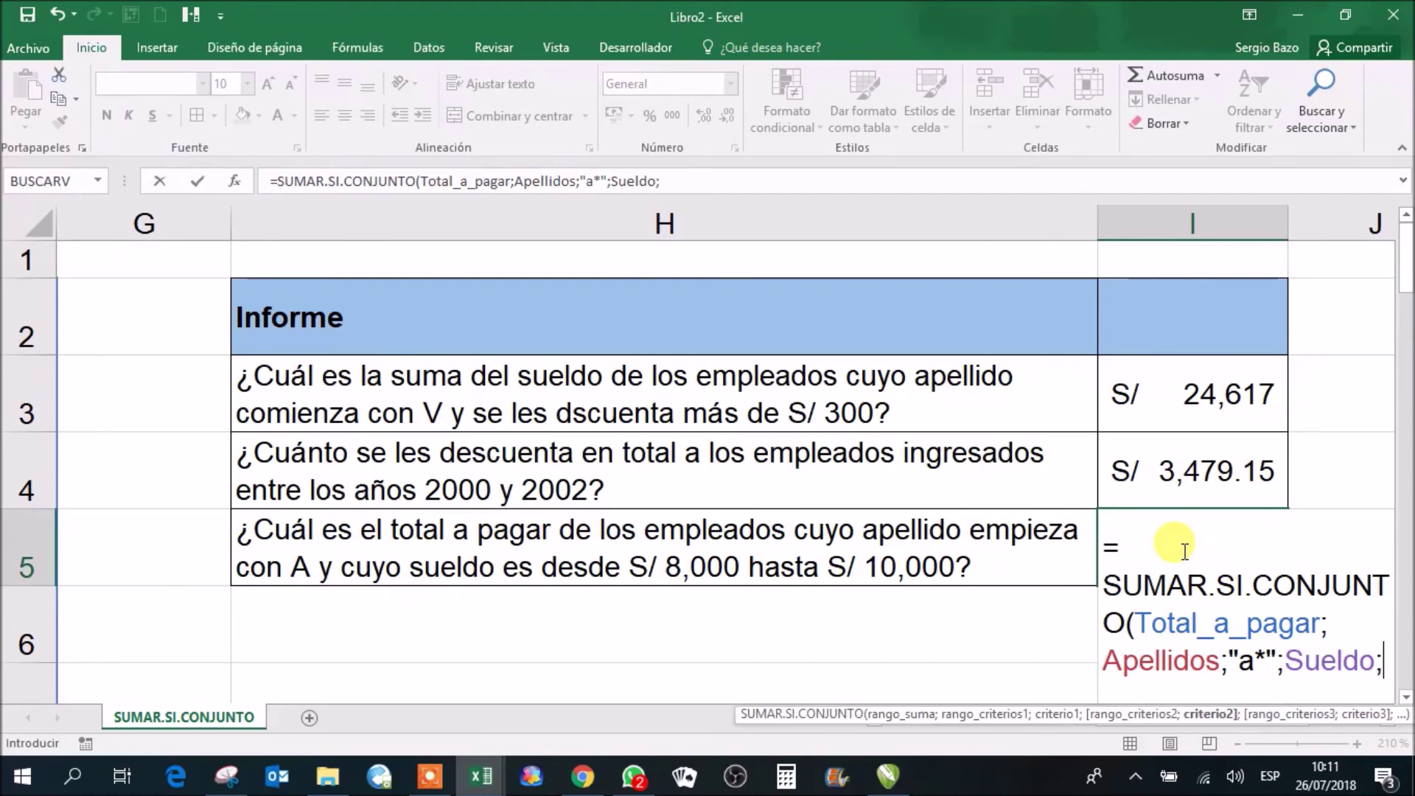
type(">=")
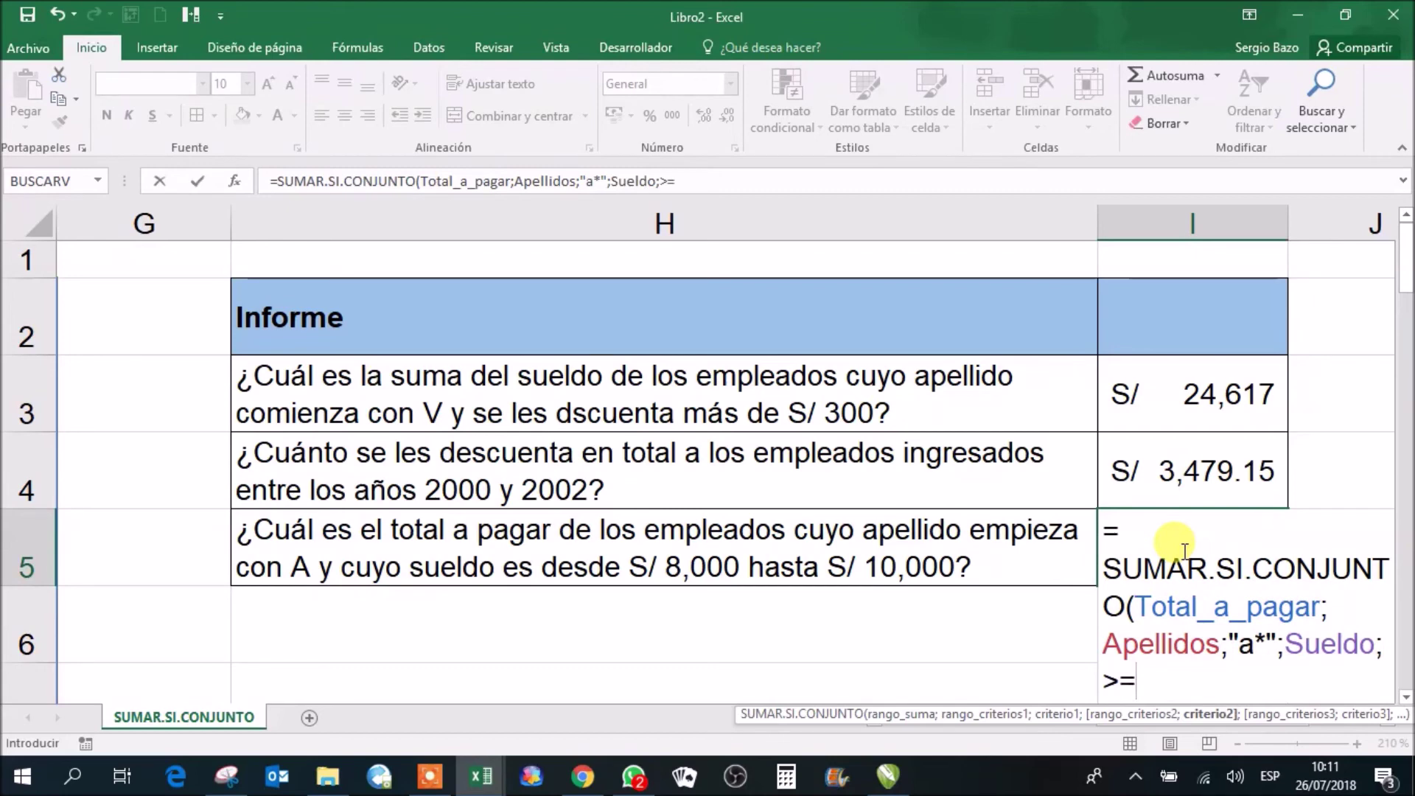
type("8000")
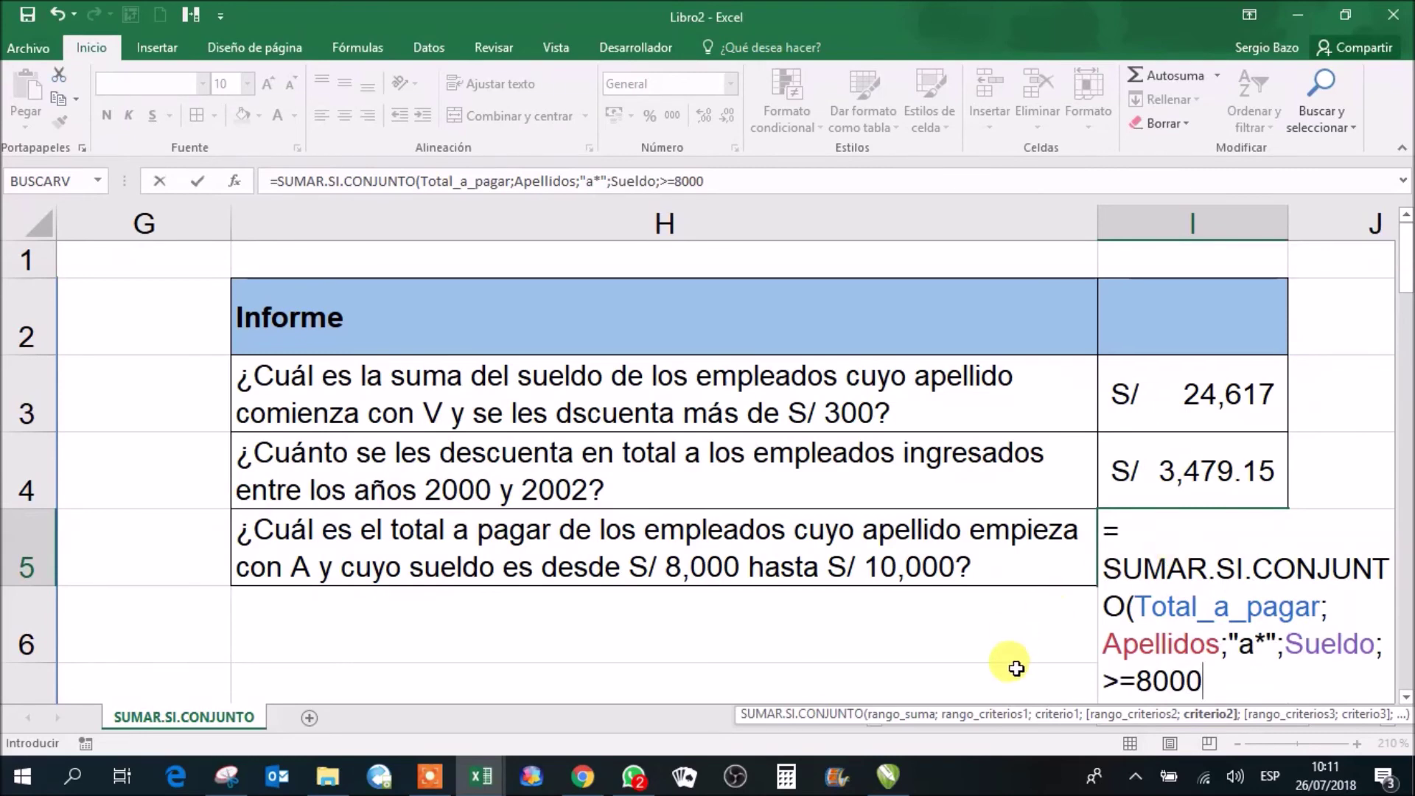
Step: Finish the I5 formula with Sueldo criteria ">=8000" and "<=10000", returning 35399.85
left_click(1106, 679)
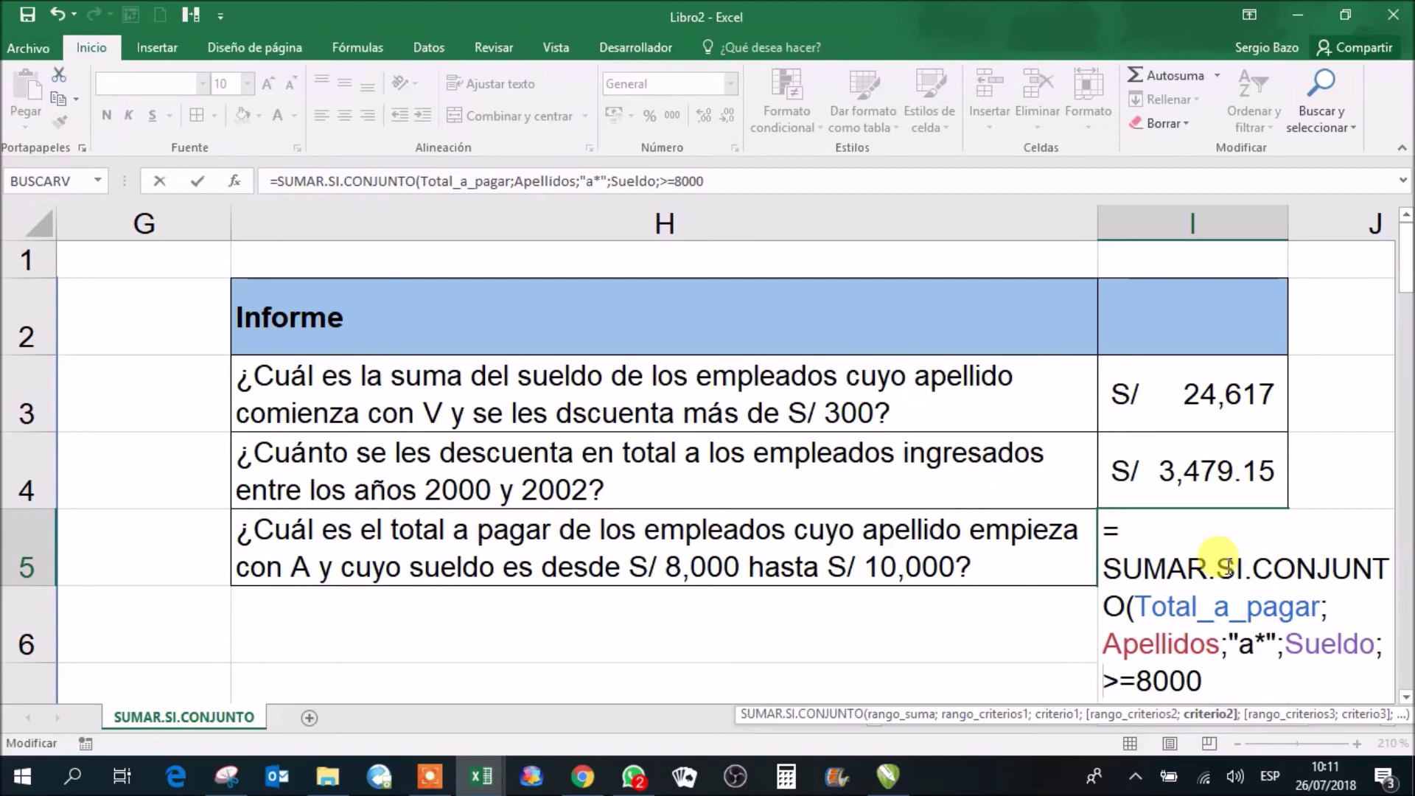
type("\"")
left_click(1223, 680)
type("\"")
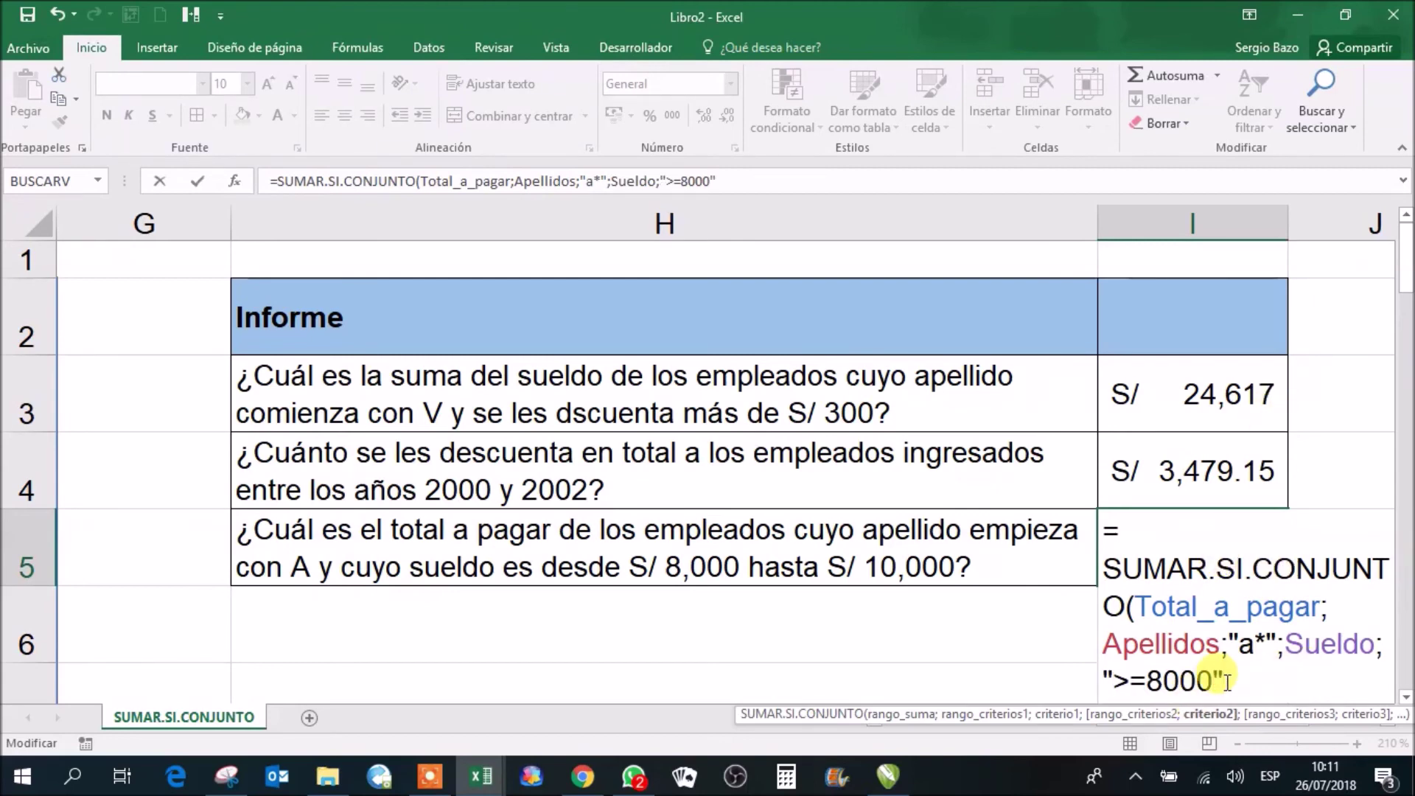
type(";")
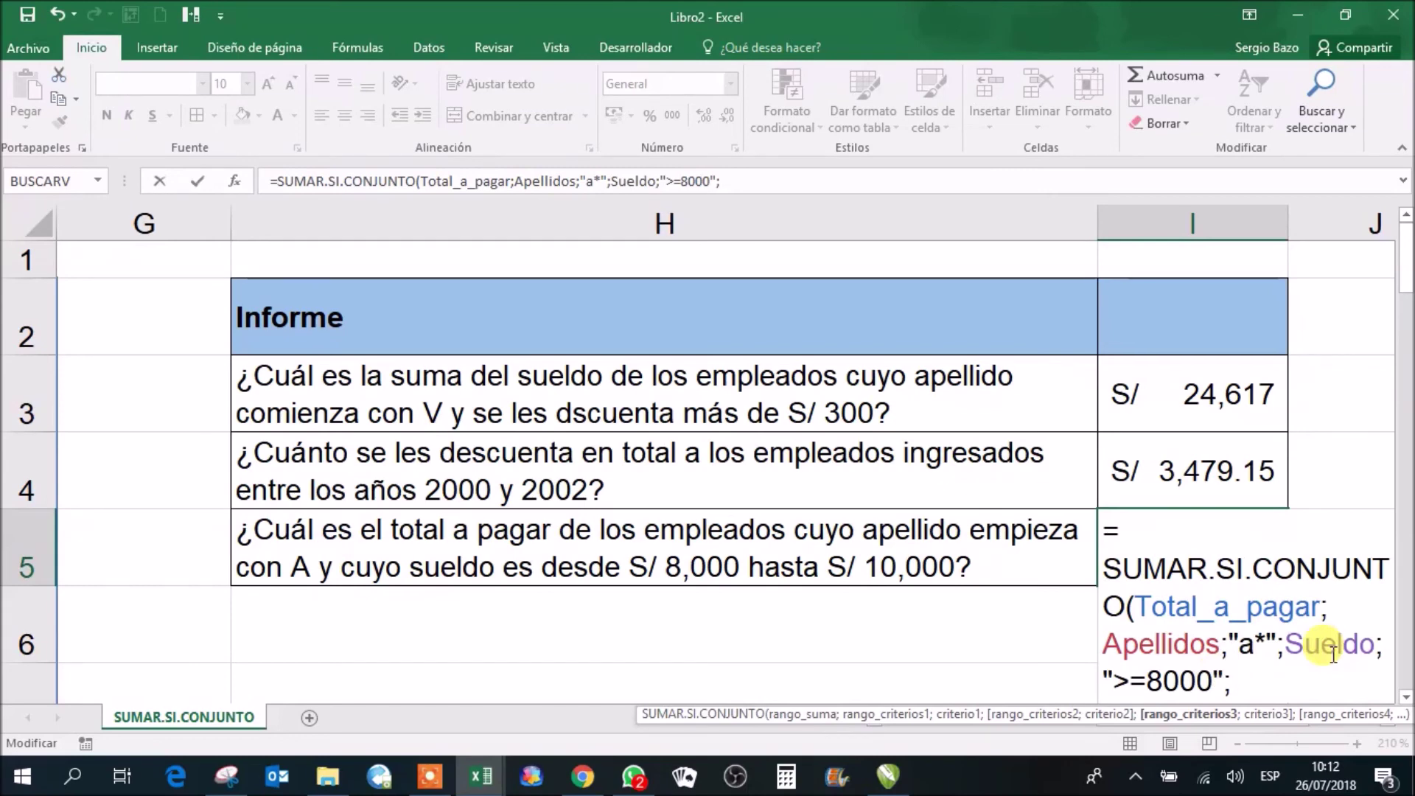
type("sueldo")
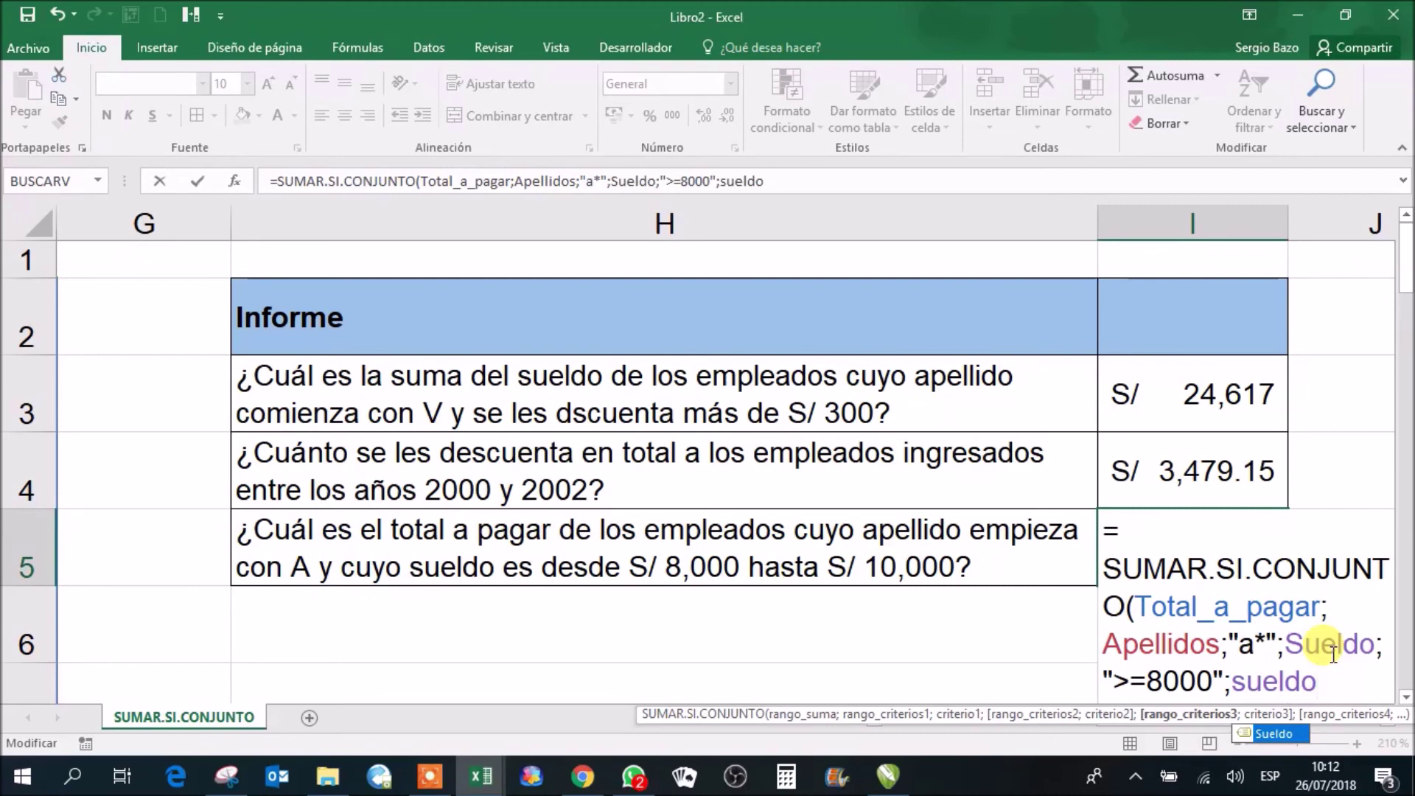
type(";")
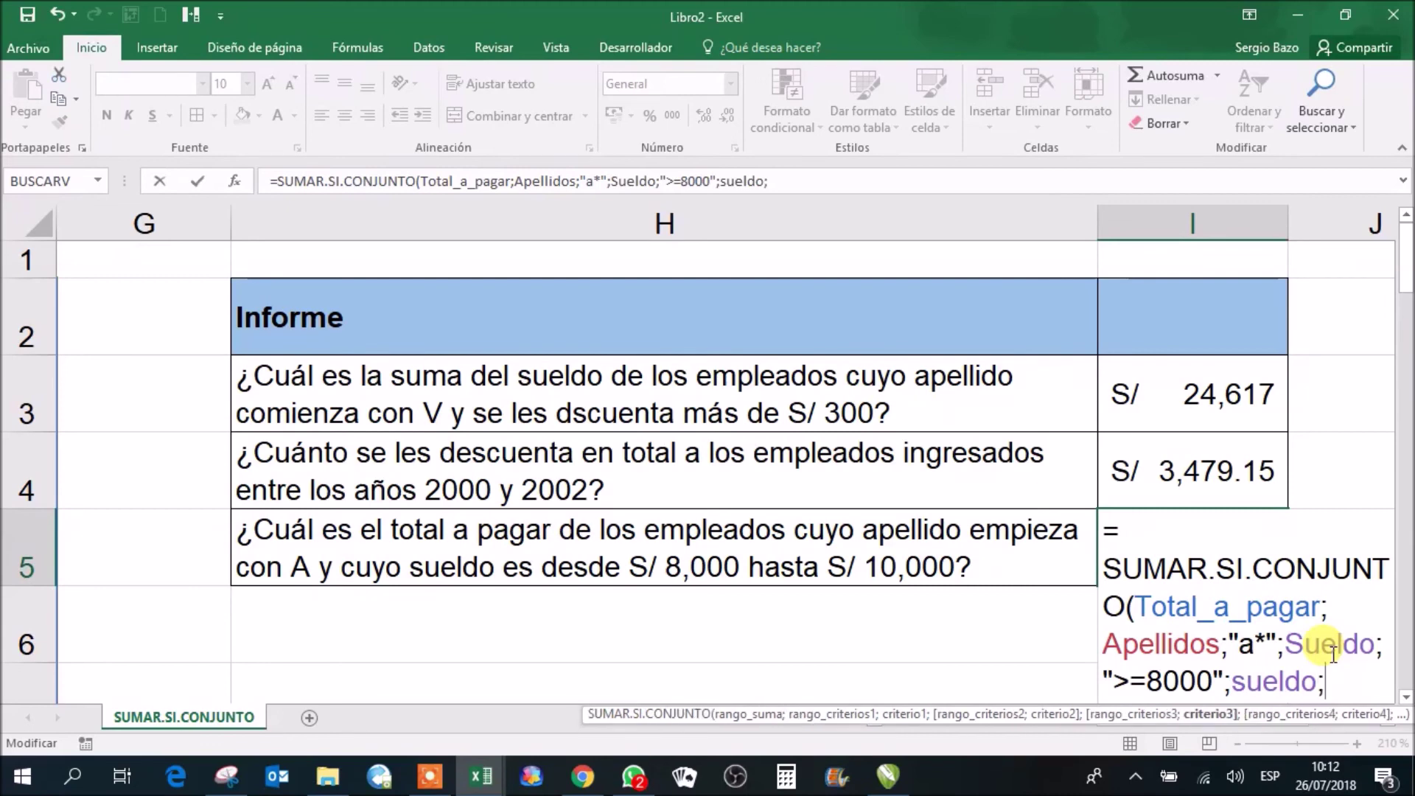
type("\"")
type("<=")
type("10000\"")
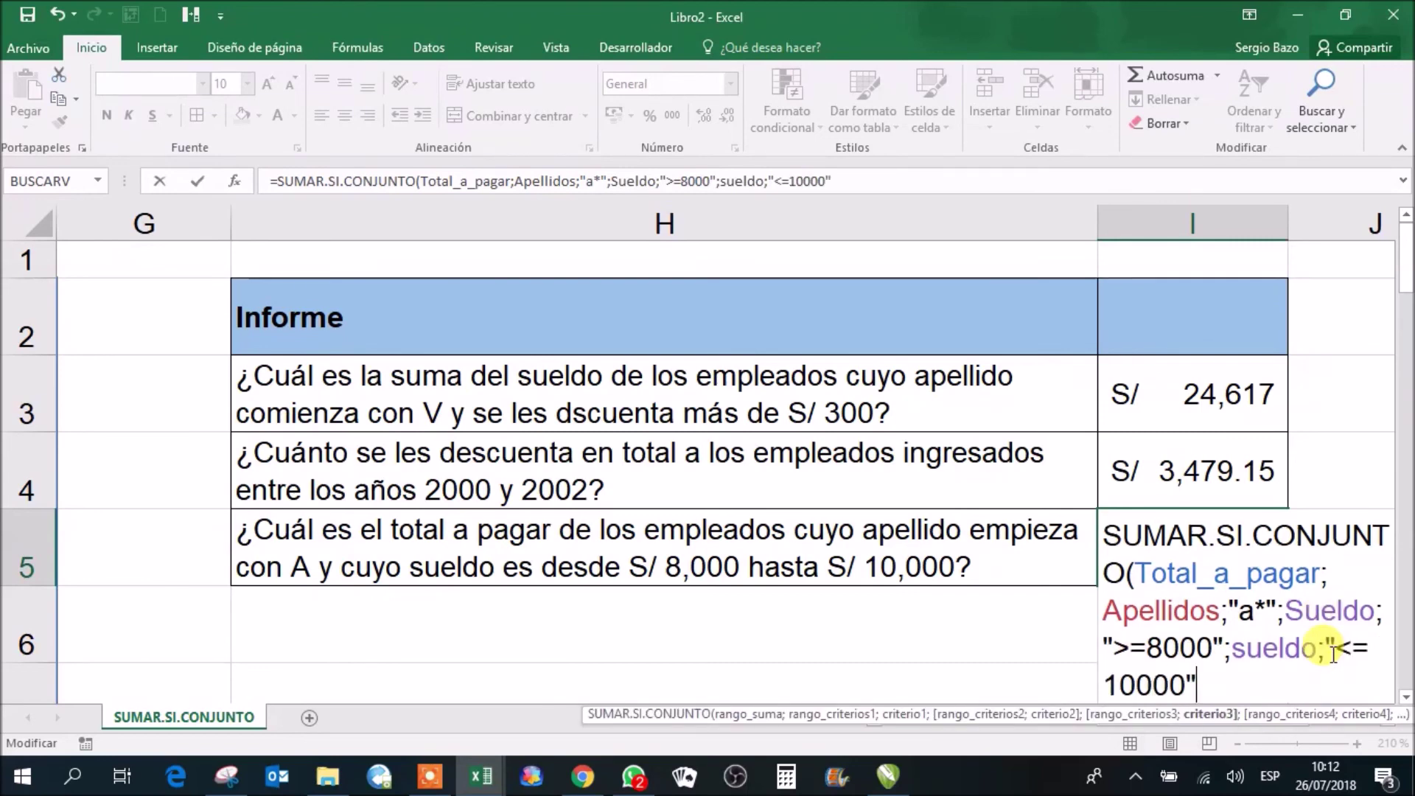
type(")")
key("Return")
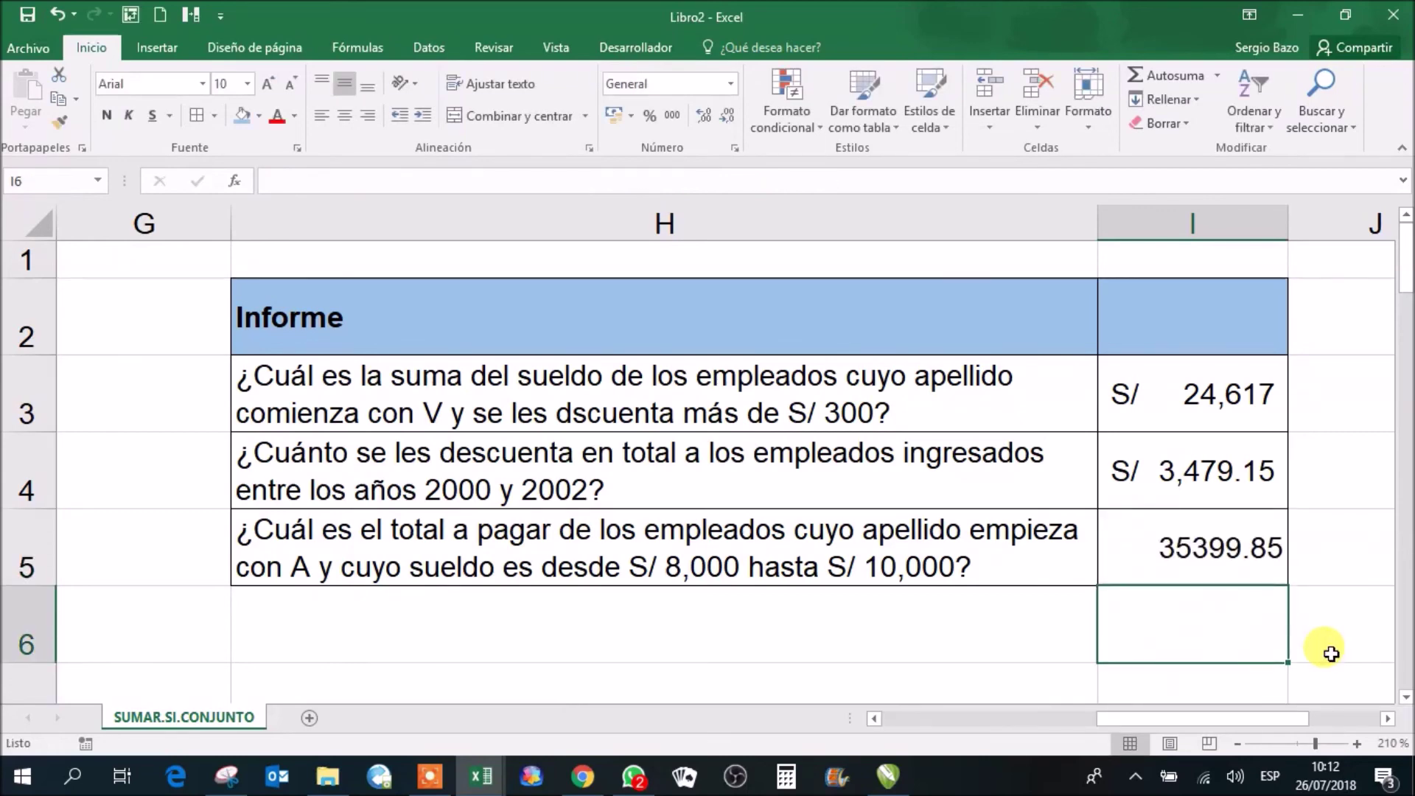
Step: Apply the soles accounting format to I5 so it shows S/ 35,399.85
left_click(1204, 554)
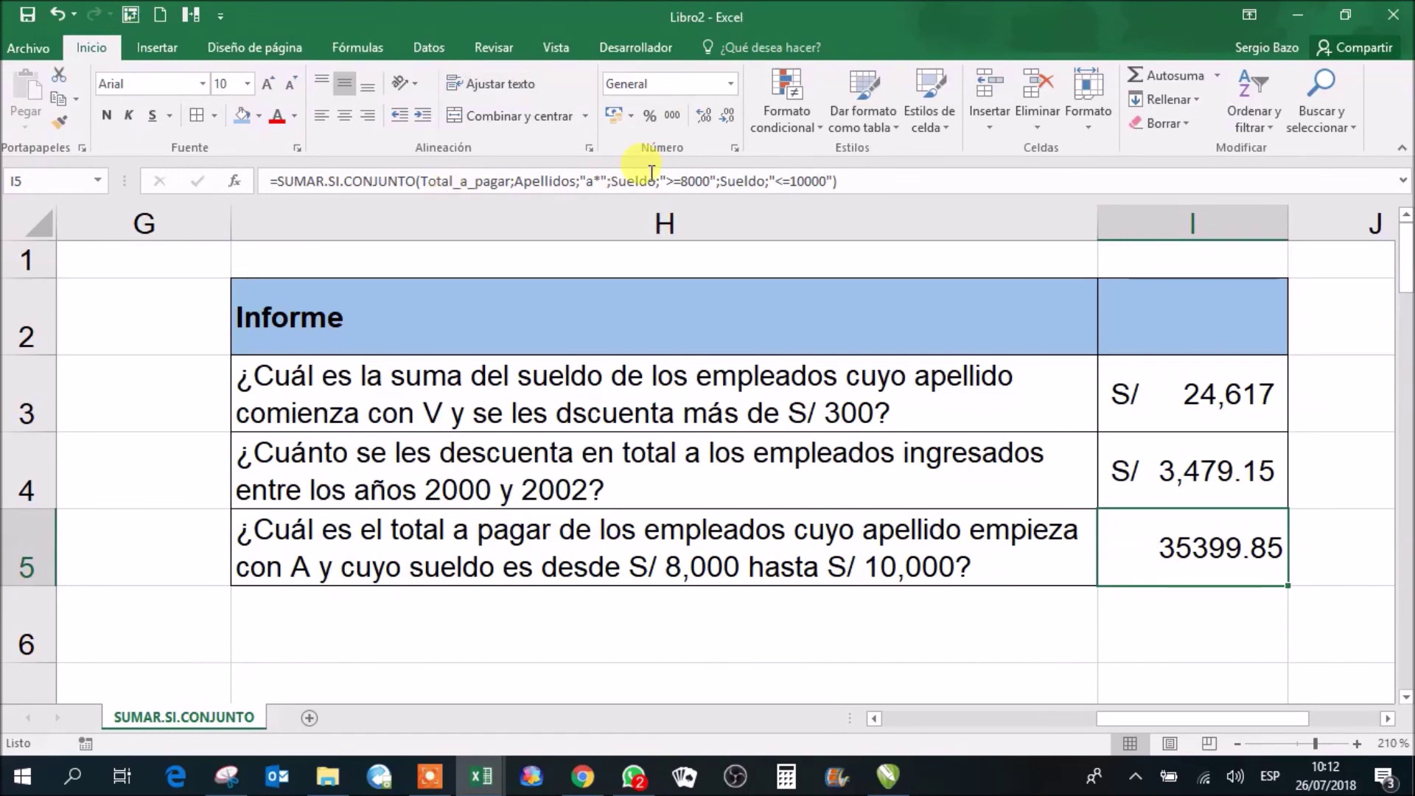
left_click(614, 117)
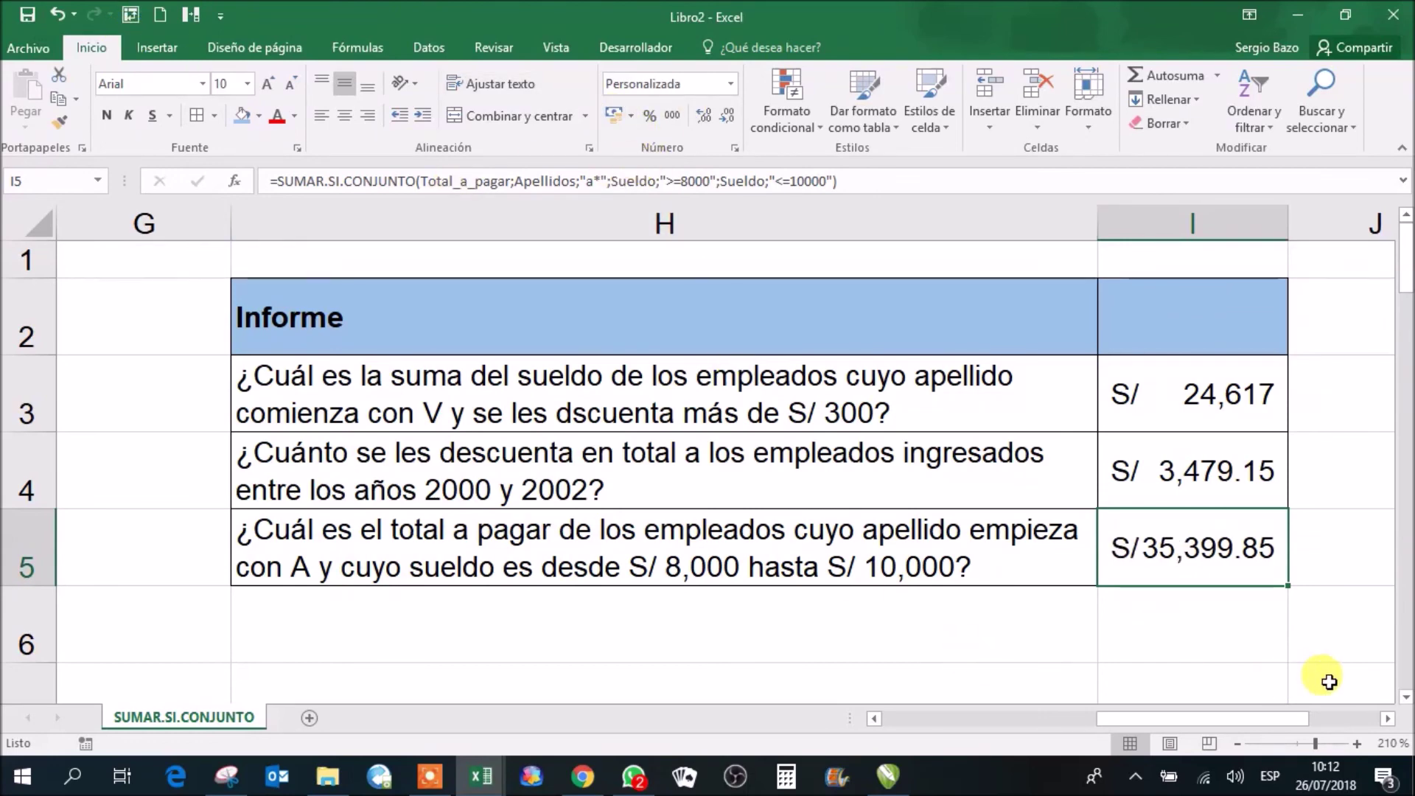